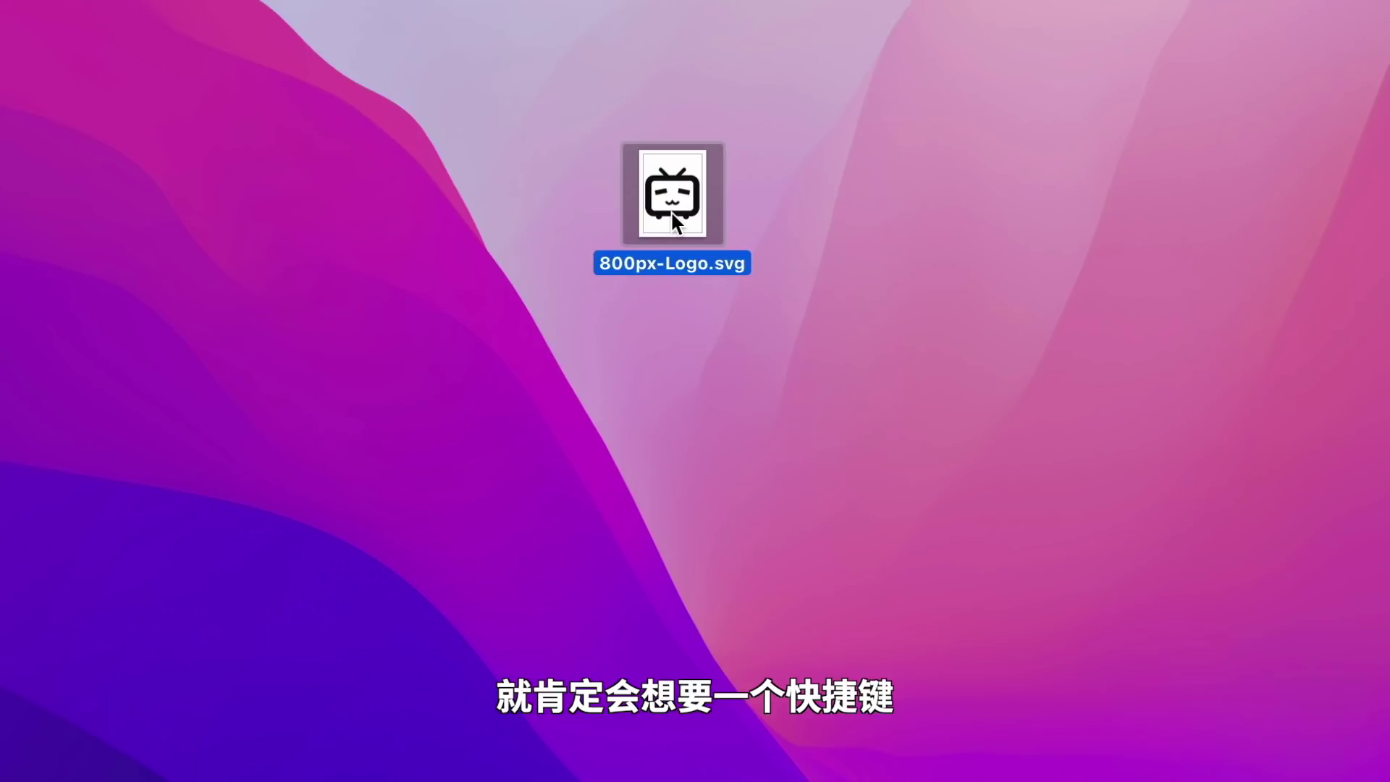
Share the 800px-Logo.svg file from the desktop over AirDrop to the iPhone with the dog avatar.
key("ctrl+e")
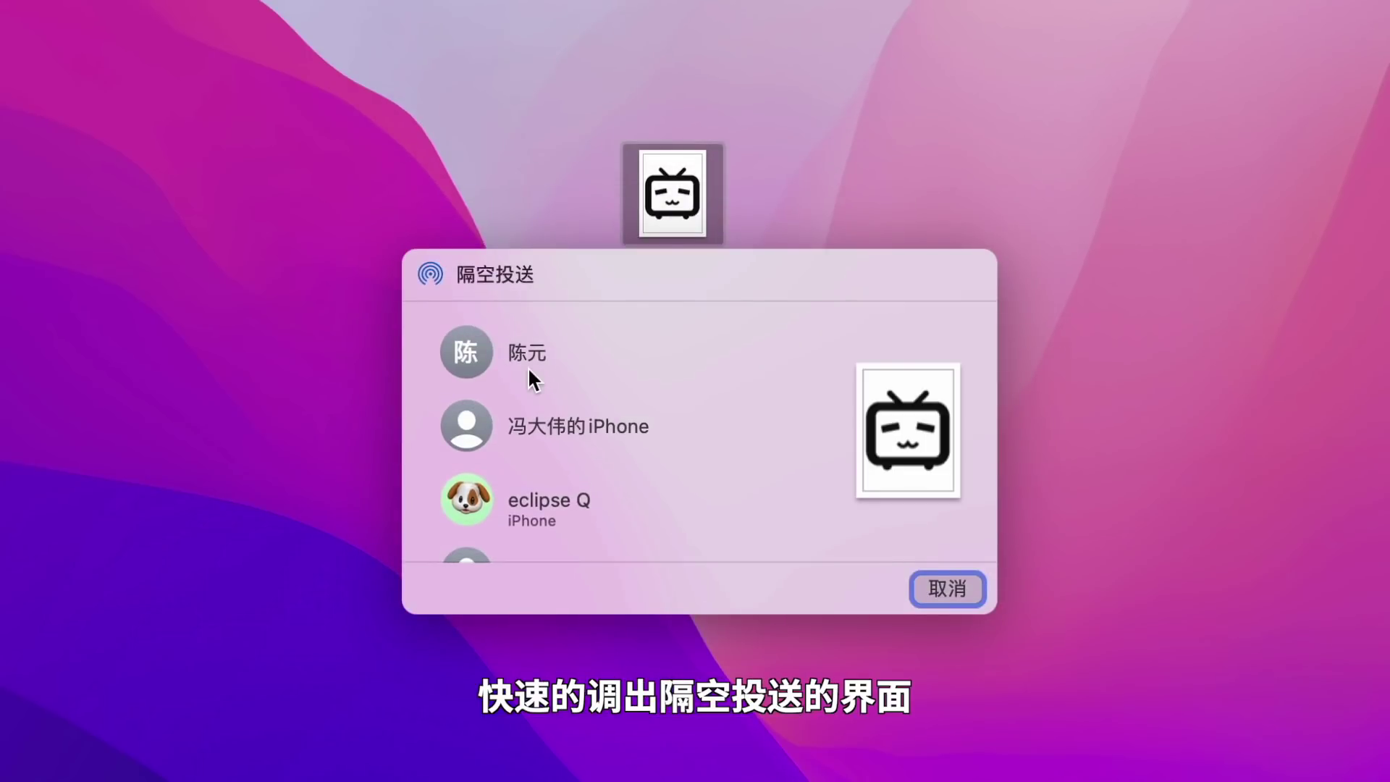
left_click(463, 502)
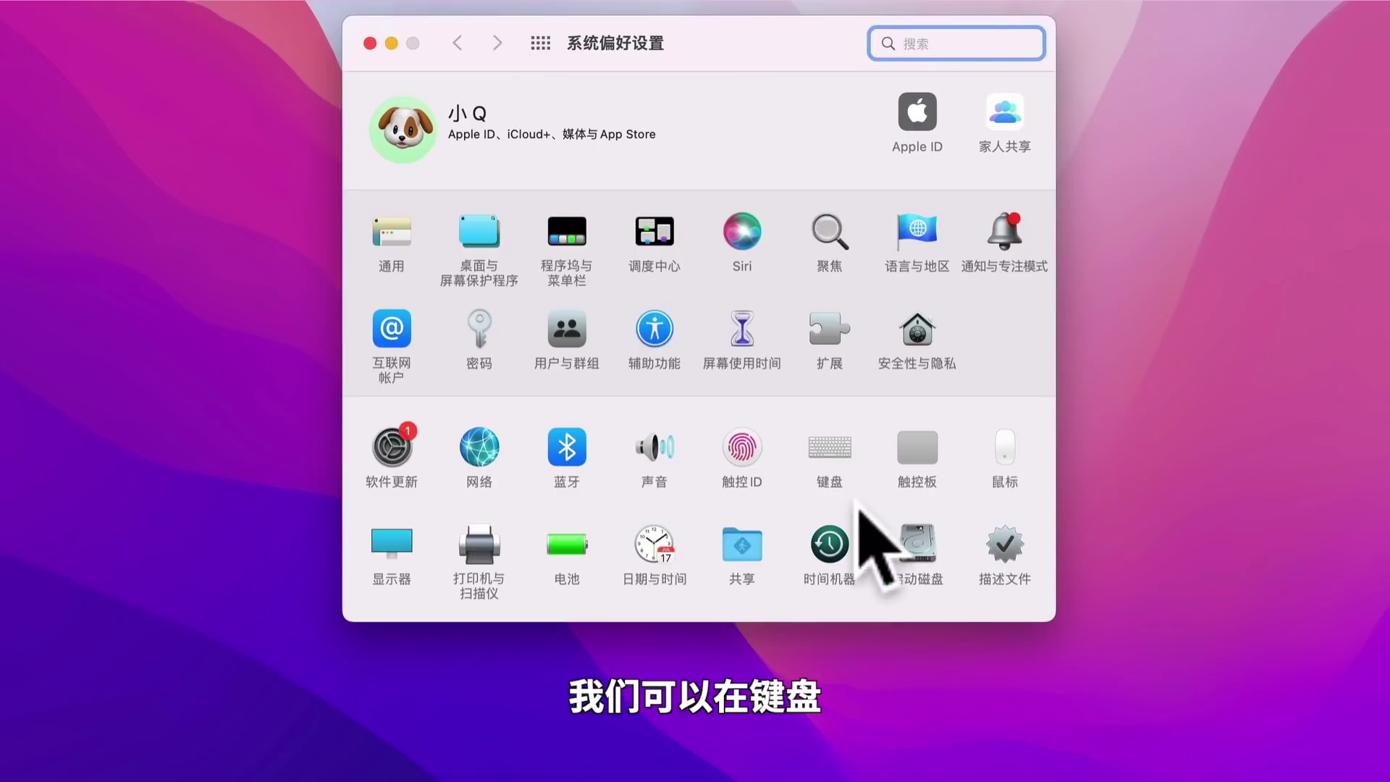
Start a new app shortcut for 访达 (Finder) in the keyboard preferences.
left_click(830, 457)
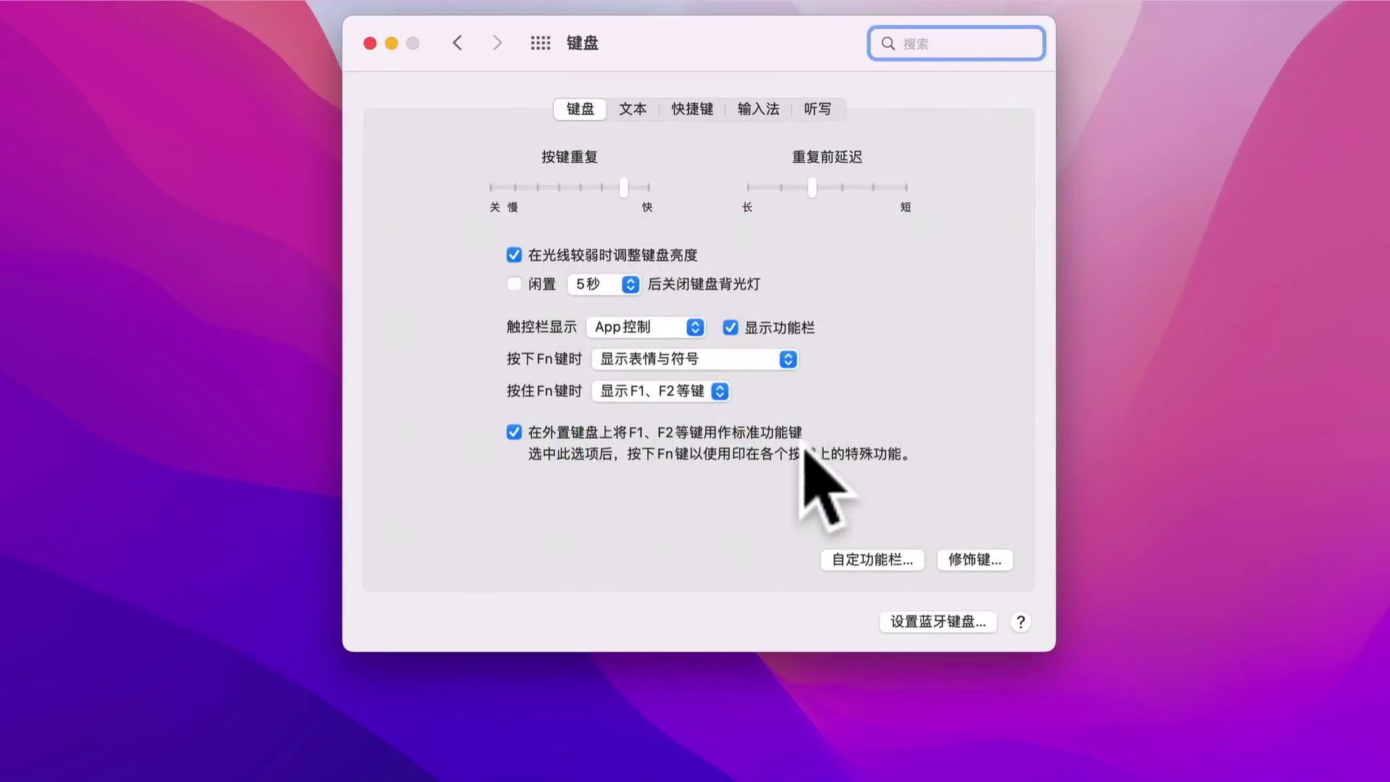
left_click(698, 113)
left_click(481, 335)
left_click(591, 449)
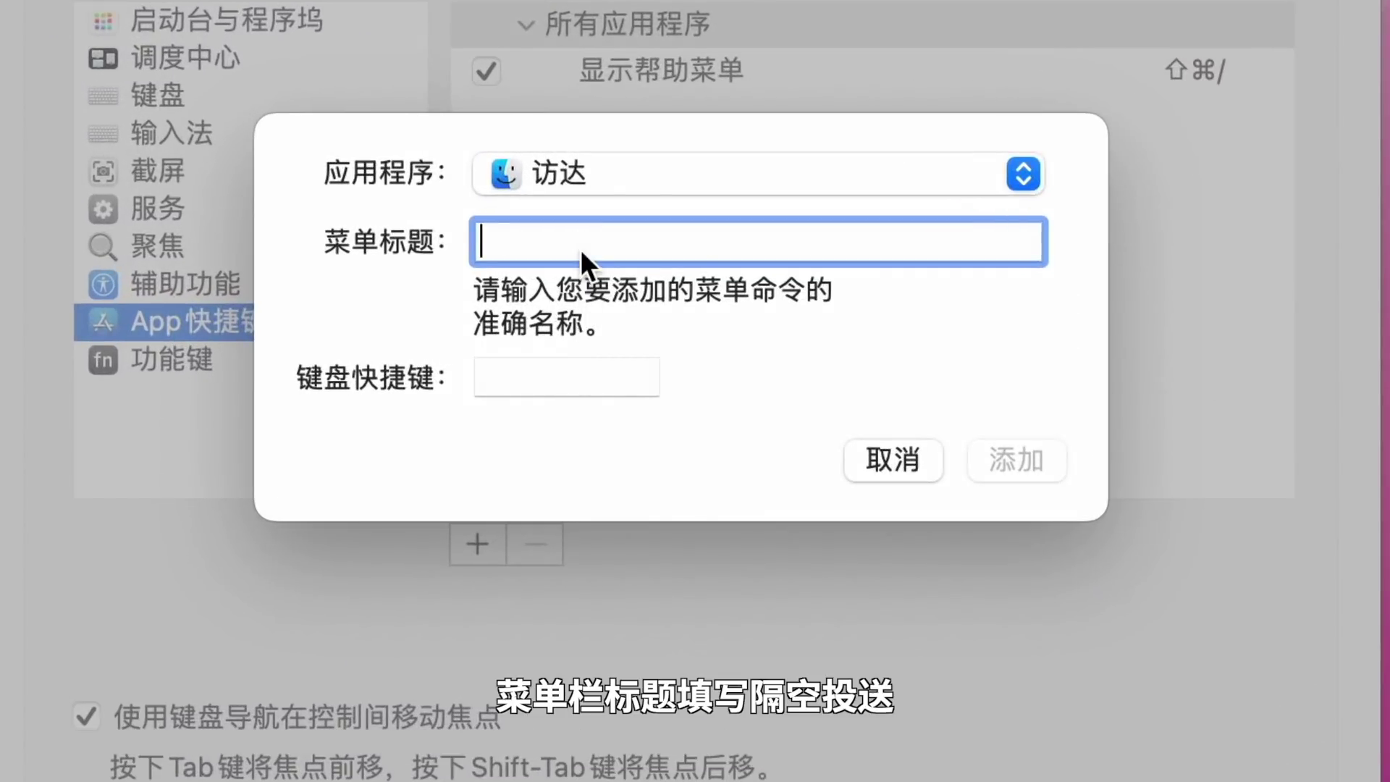
Set the app shortcut's menu title to 隔空投送 with the key combination Control+E and add it.
type("gekongtousong")
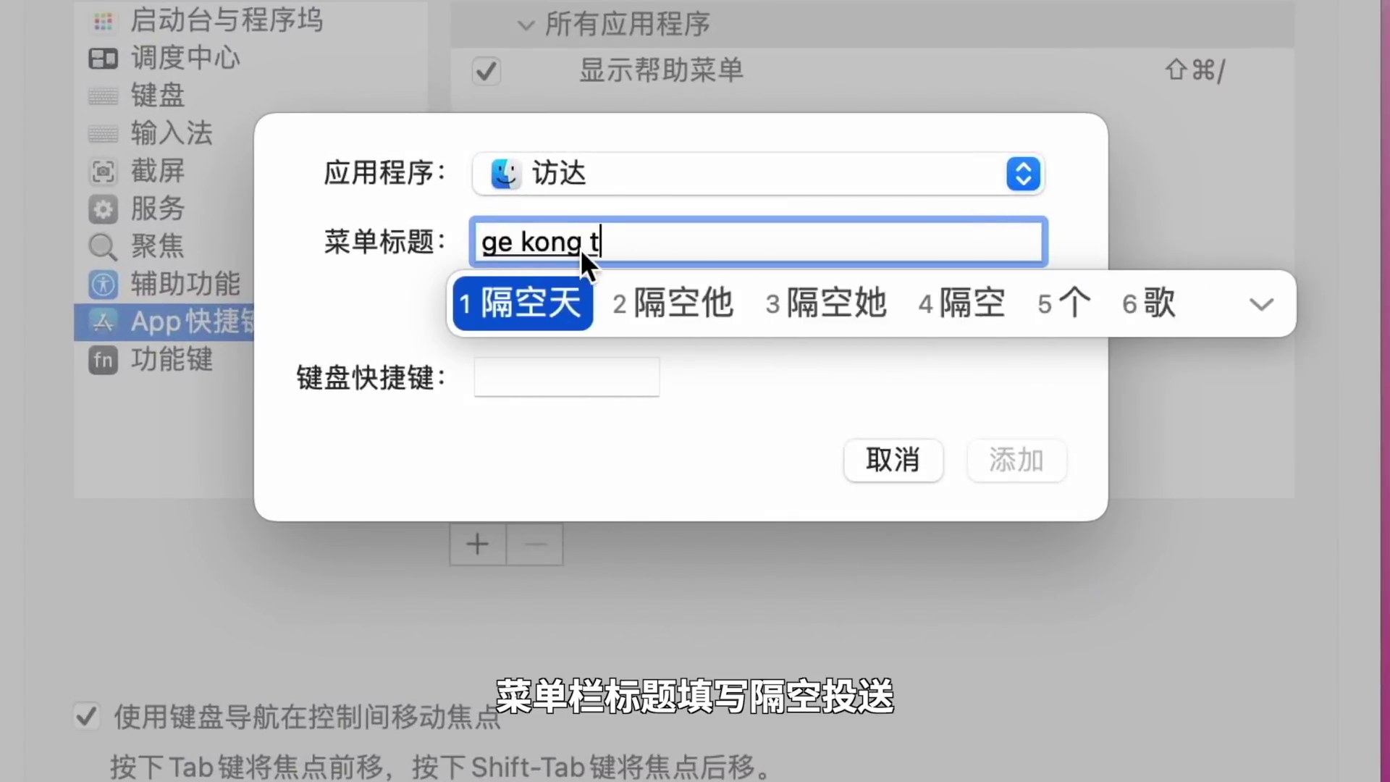
key("space")
left_click(517, 393)
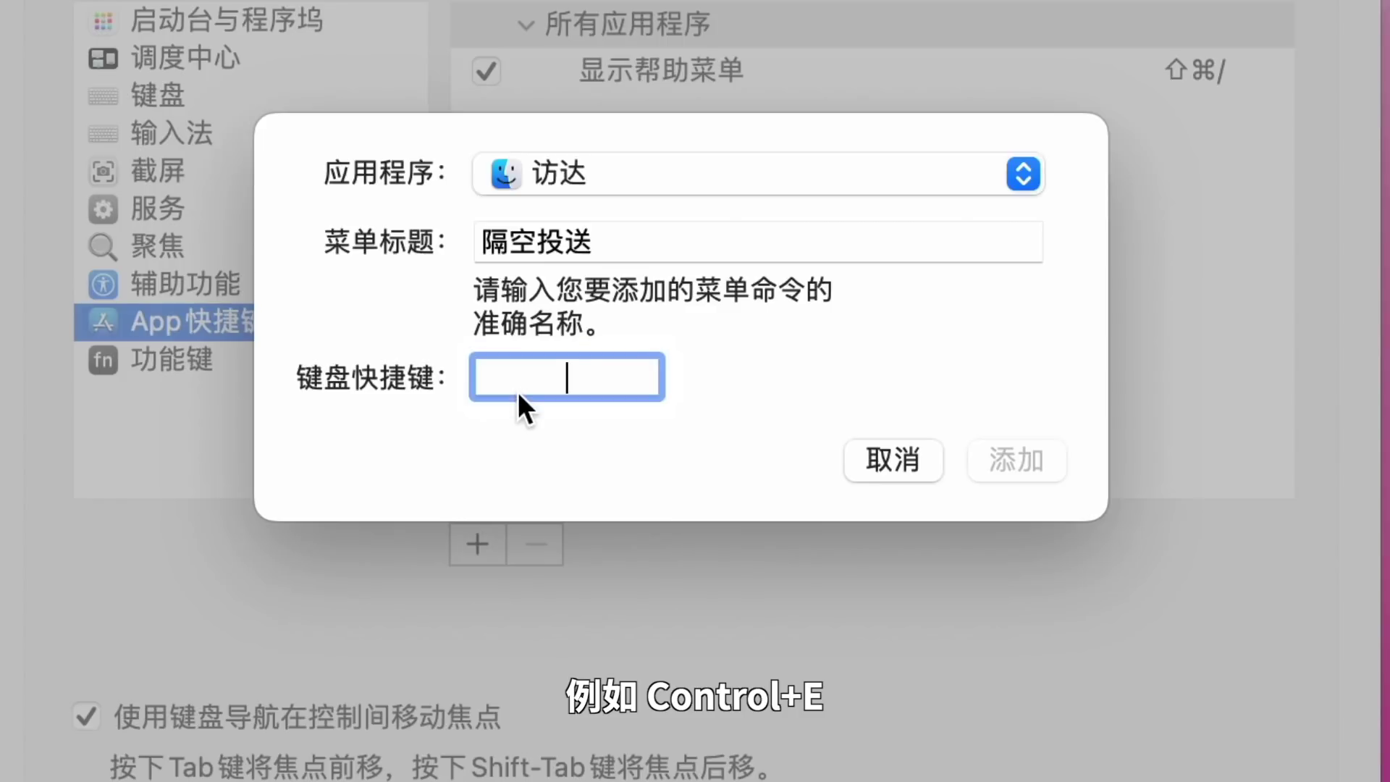
key("ctrl+e")
left_click(1011, 473)
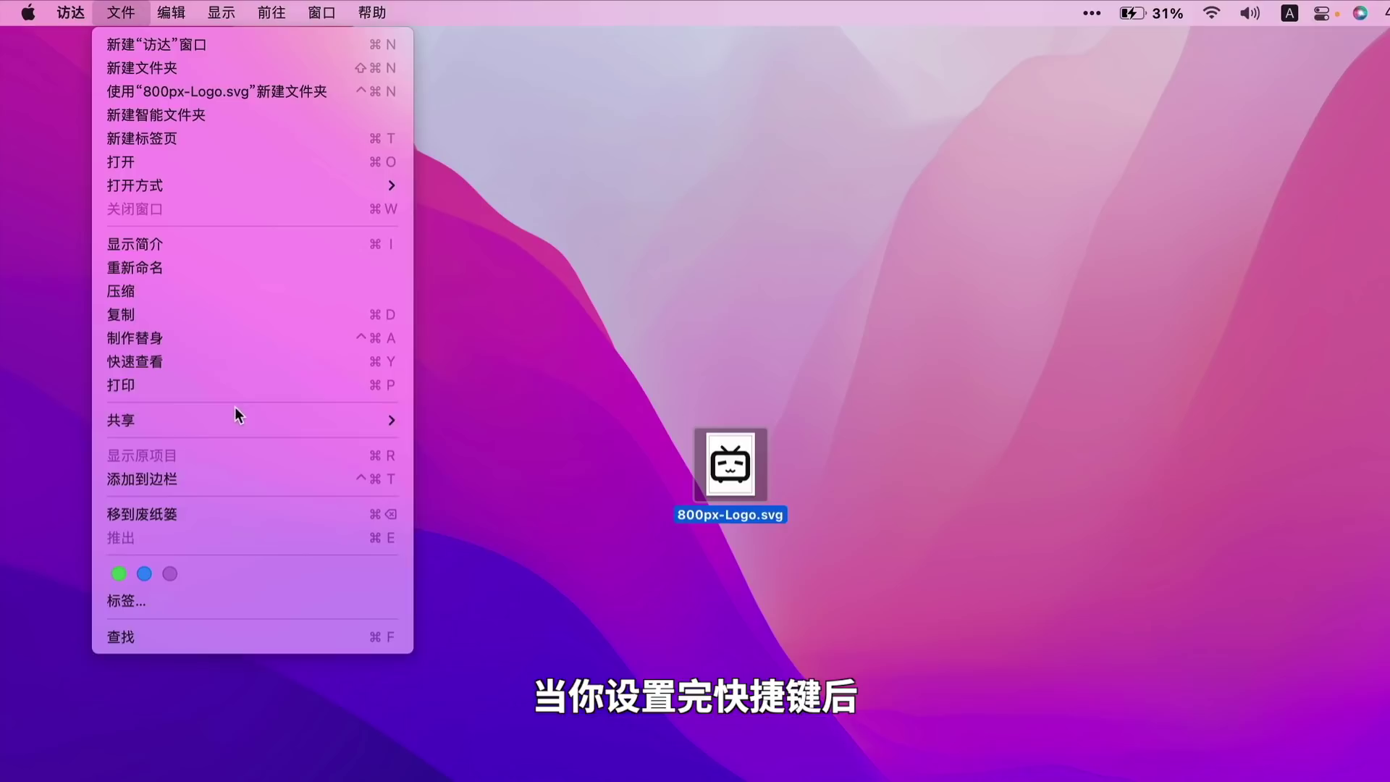
Test the new 隔空投送 shortcut on the selected 800px-Logo.svg file and close the AirDrop window.
mouse_move(256, 418)
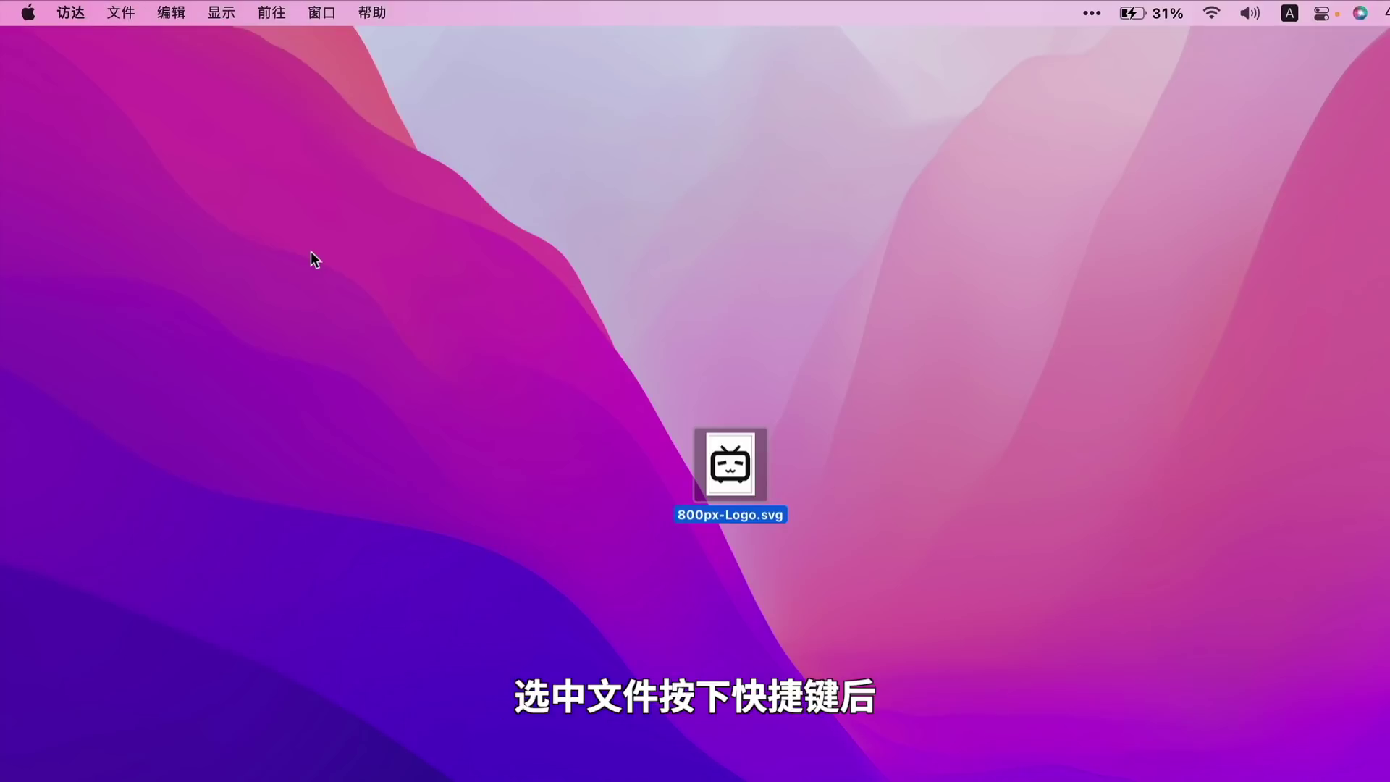
key("ctrl+e")
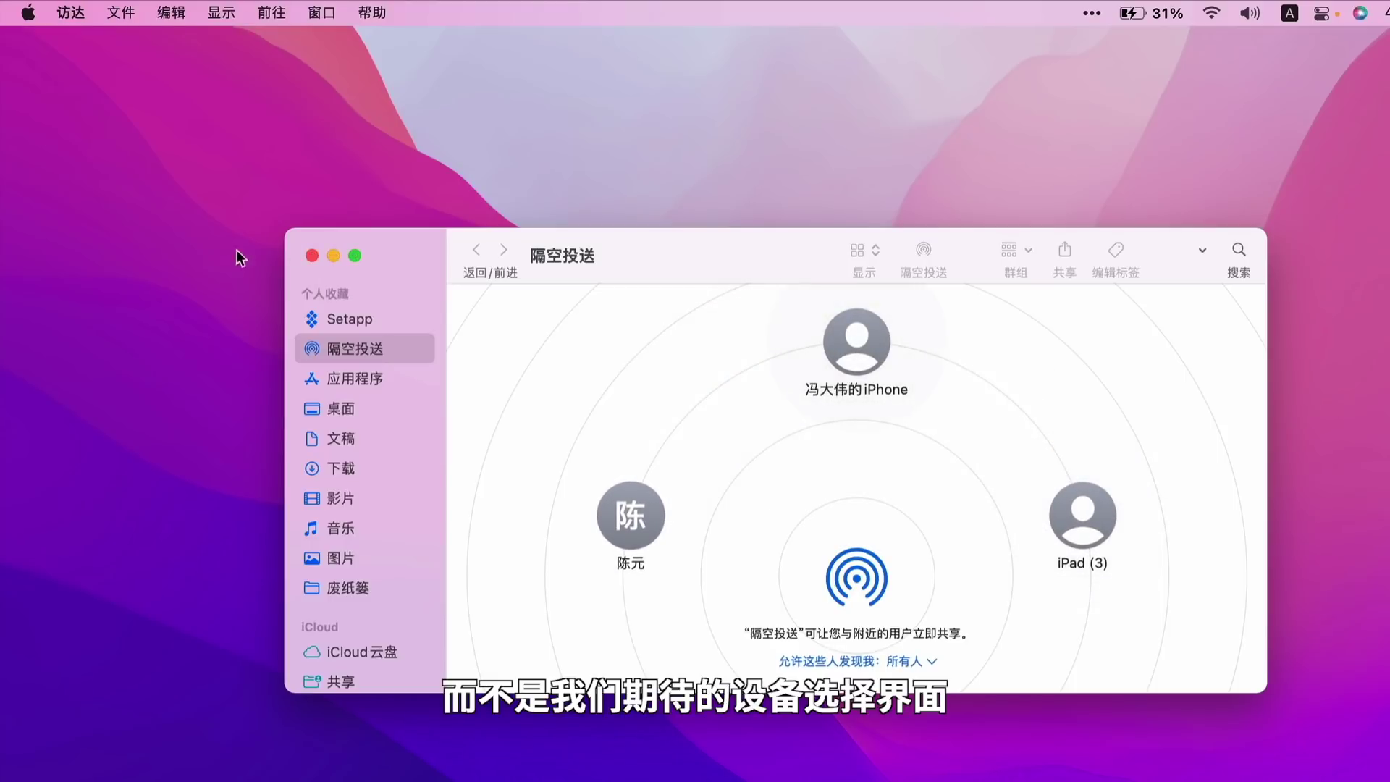
left_click(313, 256)
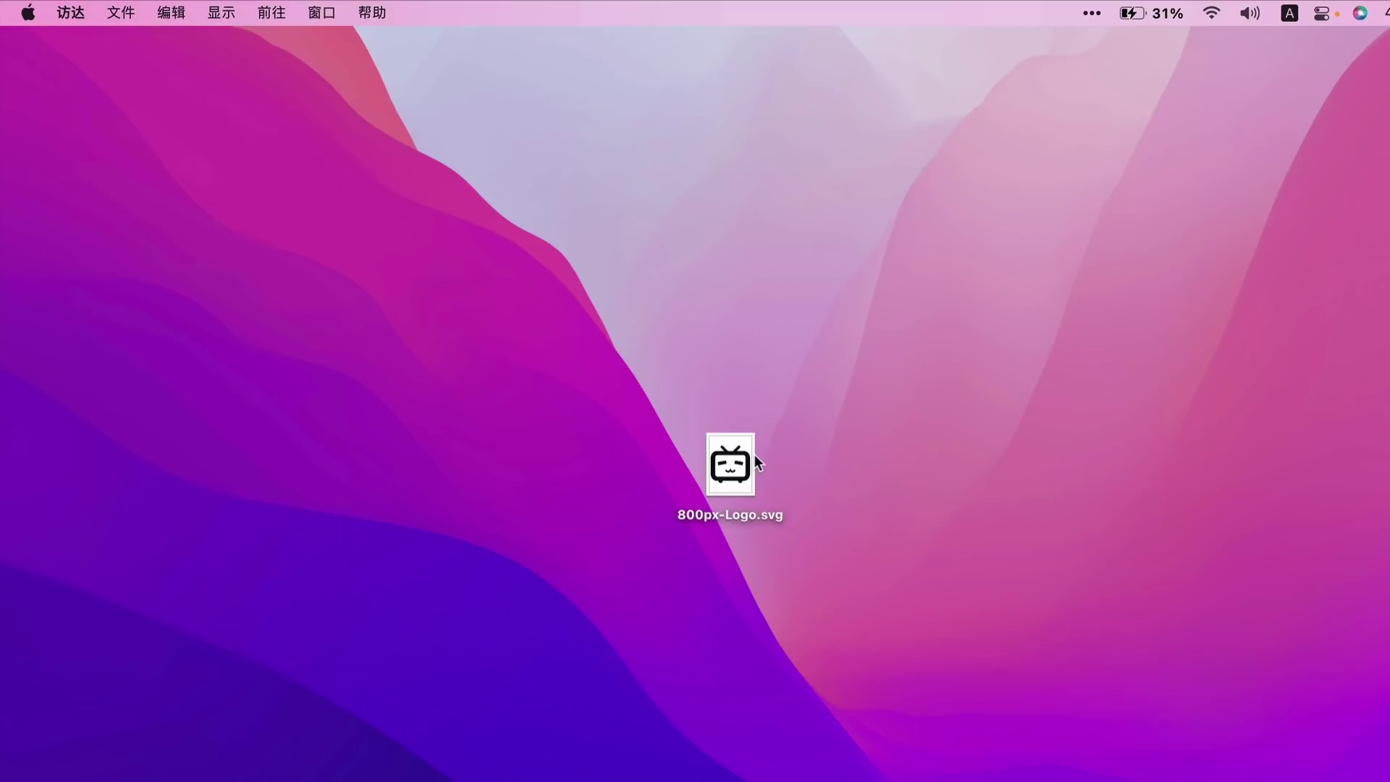
left_click(272, 12)
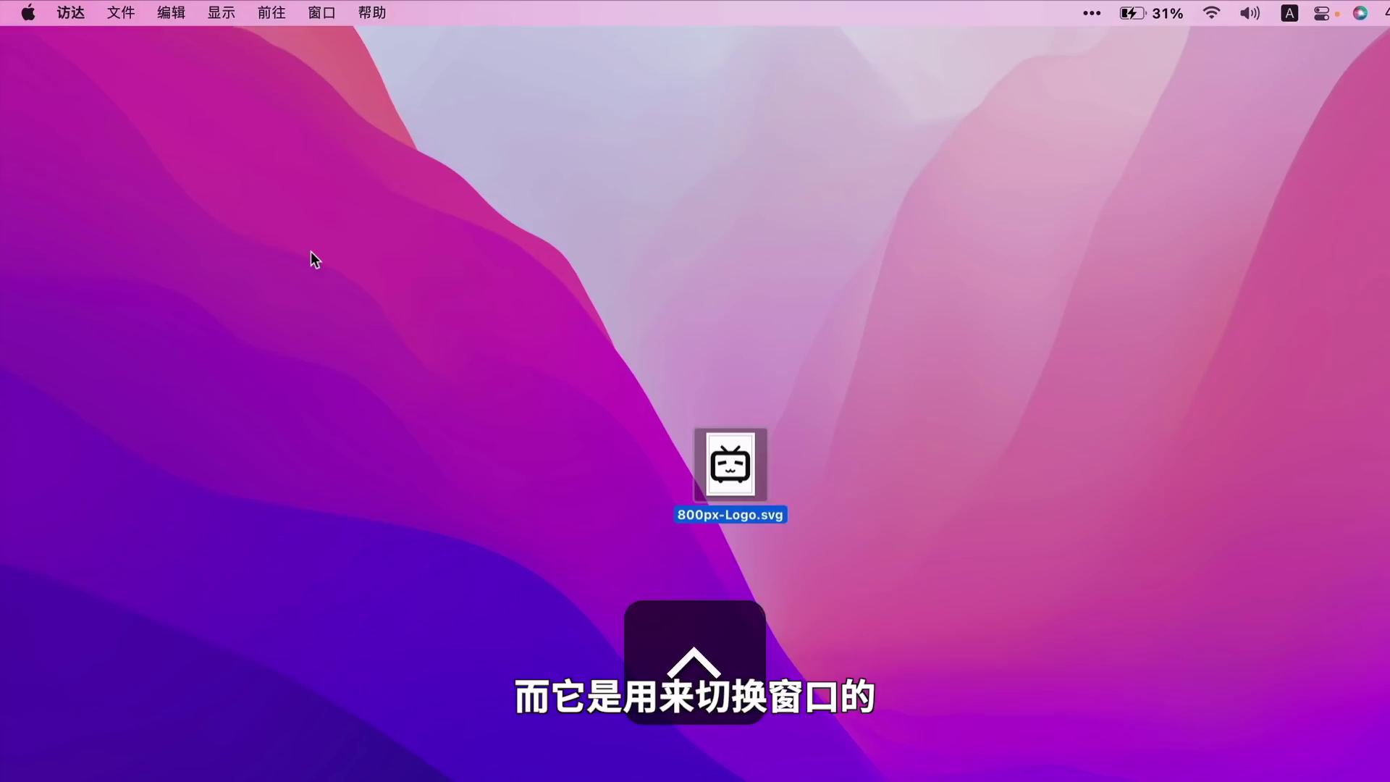
key("ctrl+e")
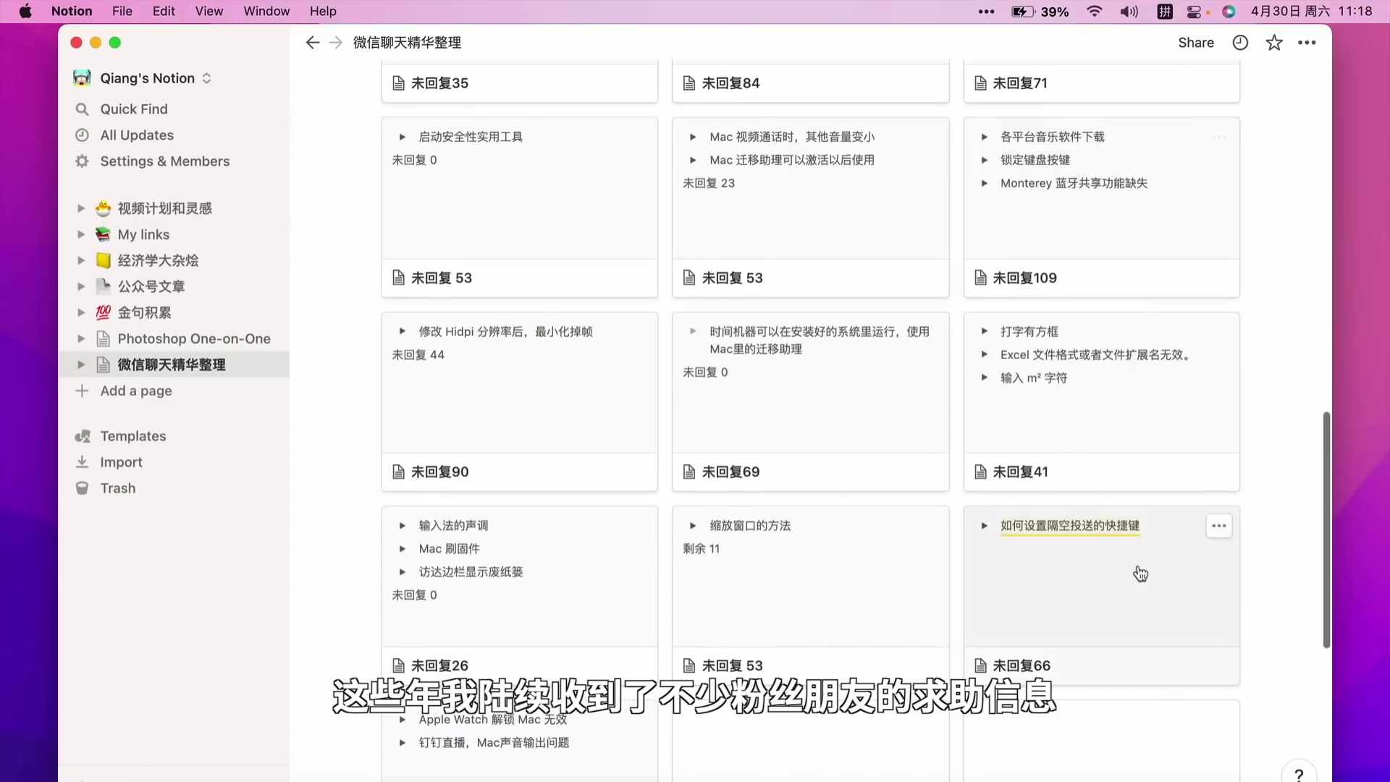
In Notion, open the 未回复66 card and read the question about an AirDrop shortcut.
left_click(1123, 556)
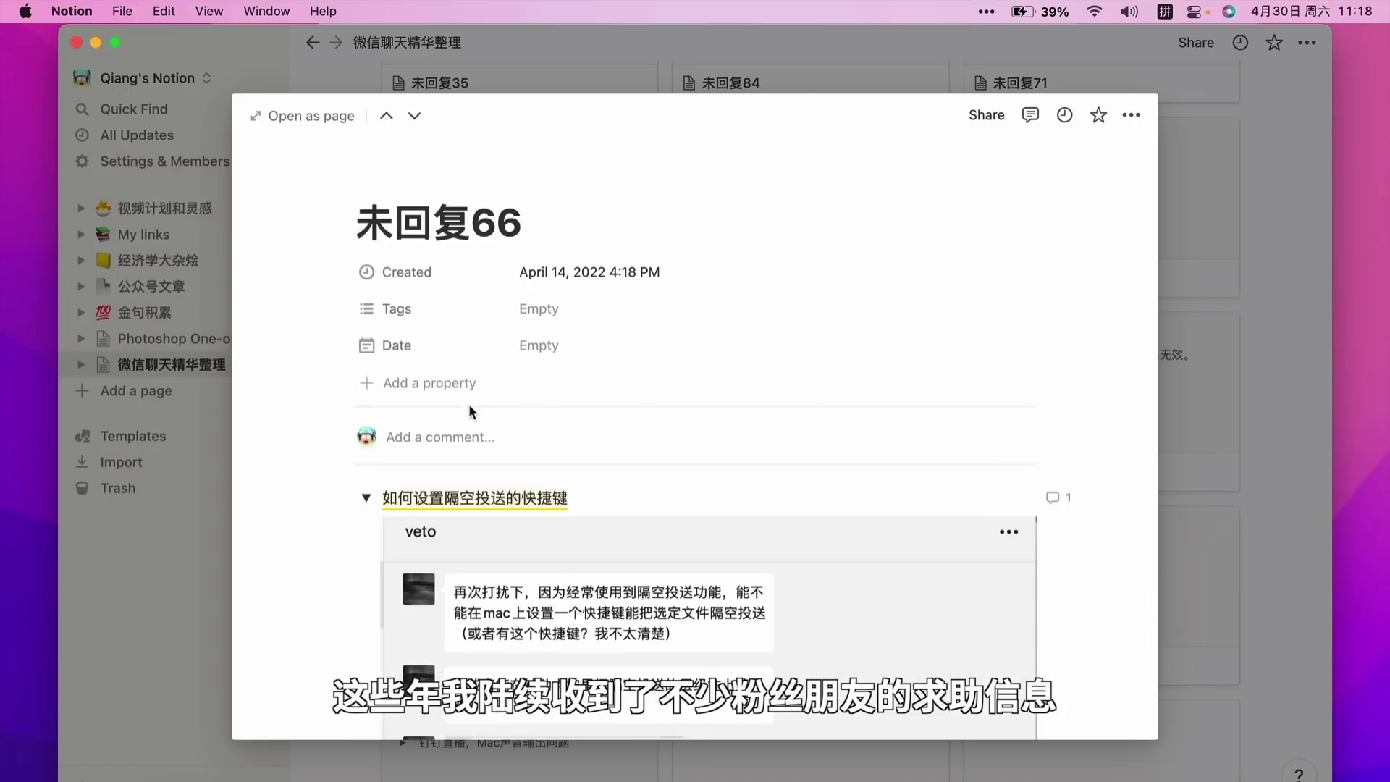
scroll(1047, 395, "down", 5)
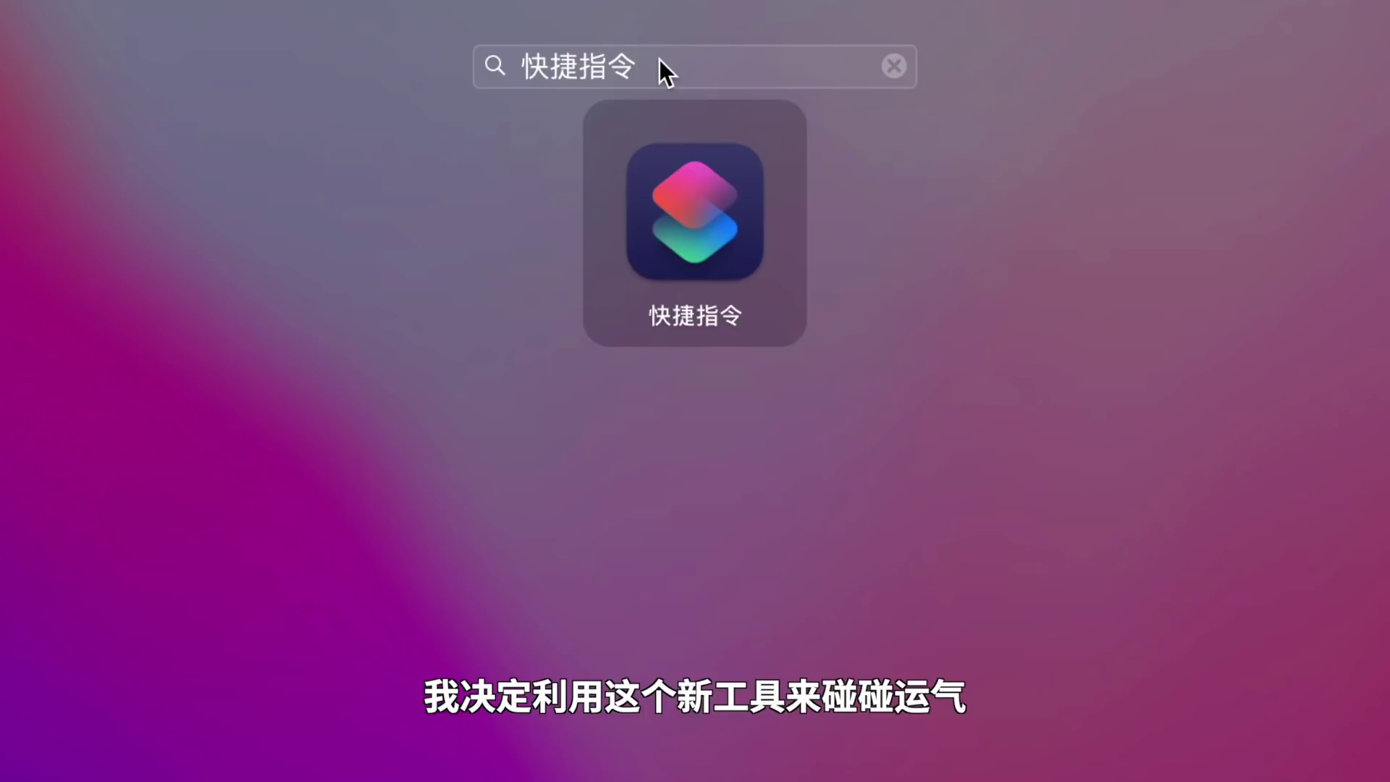
Open the 快捷指令 (Shortcuts) app, find the 隔空投送 action and view its description.
key("Return")
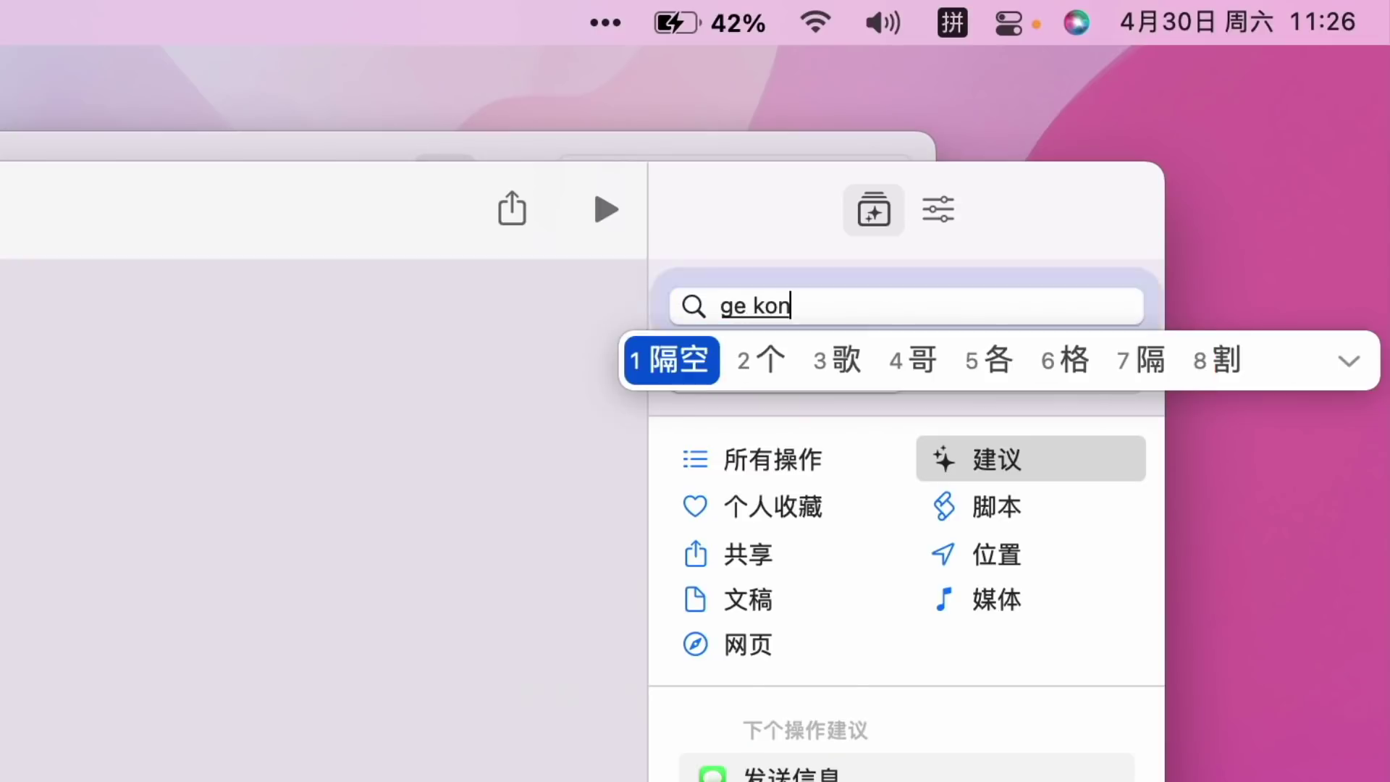
type("gtousong")
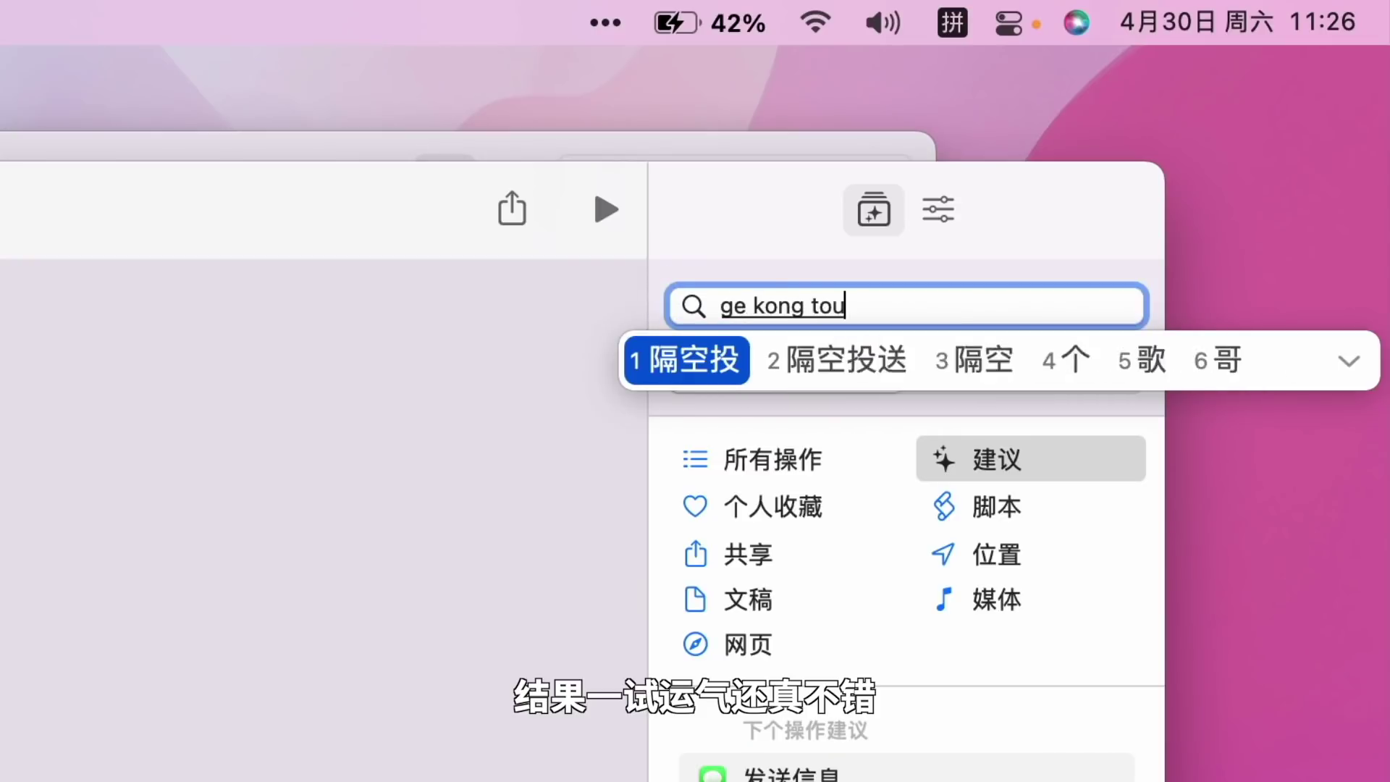
key("space")
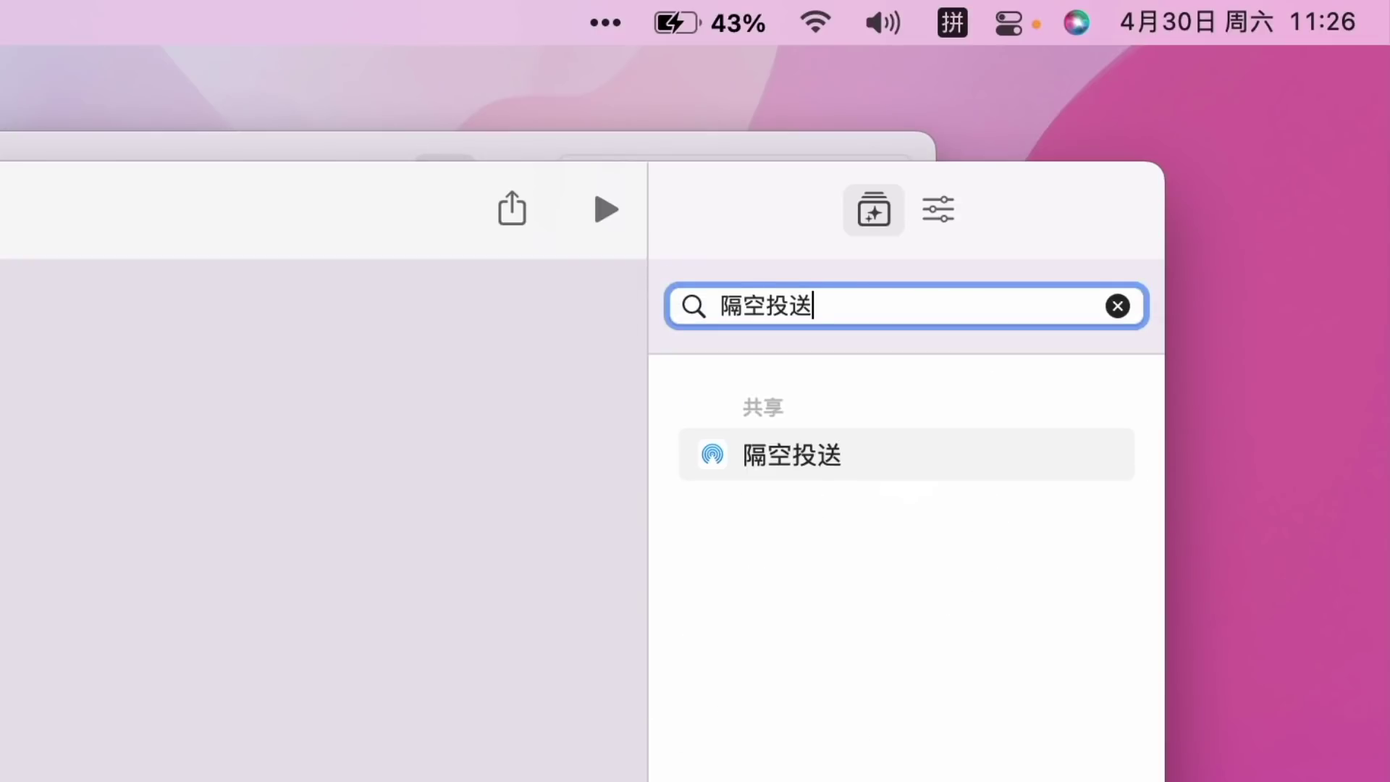
left_click(898, 461)
left_click(1105, 455)
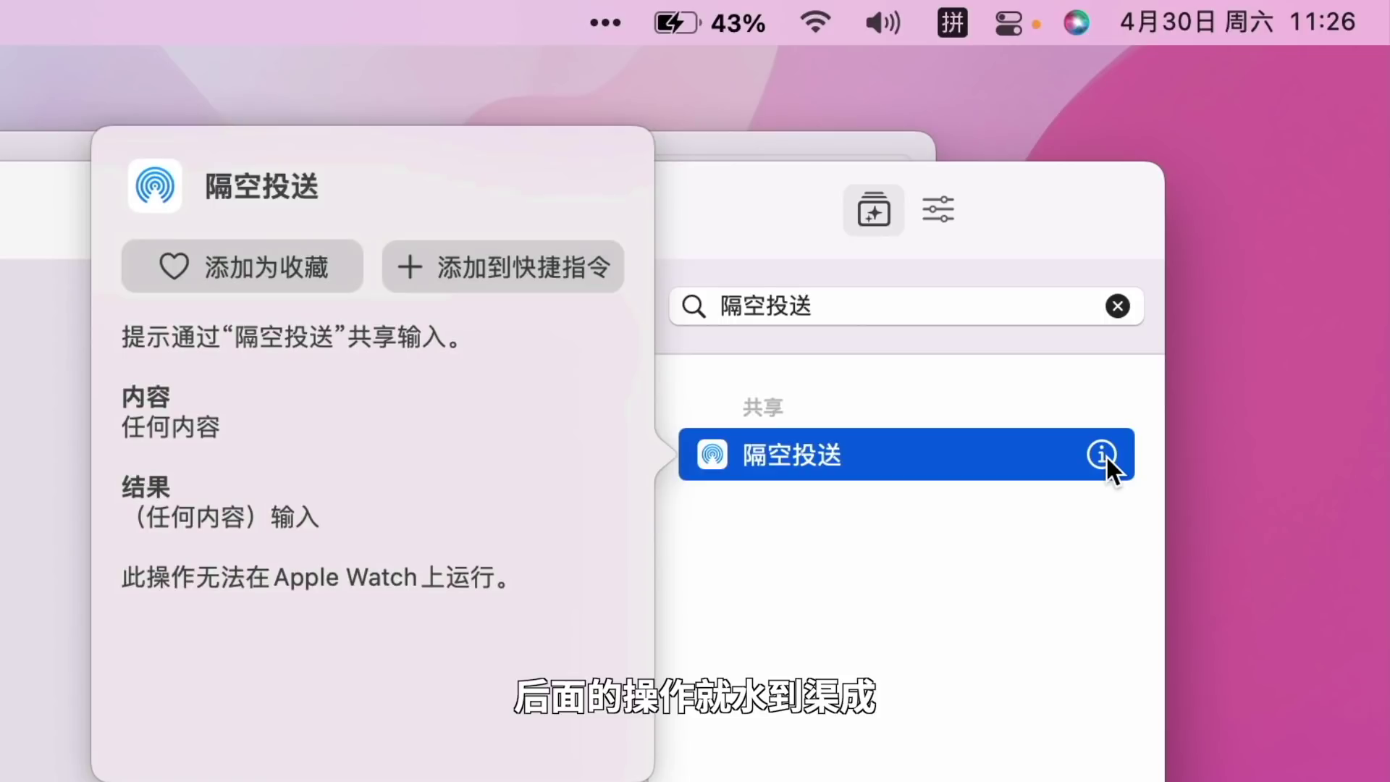
Search the actions for 访达 and add 获取访达中选中的文件 to the empty shortcut.
left_click(1118, 305)
type("fangda")
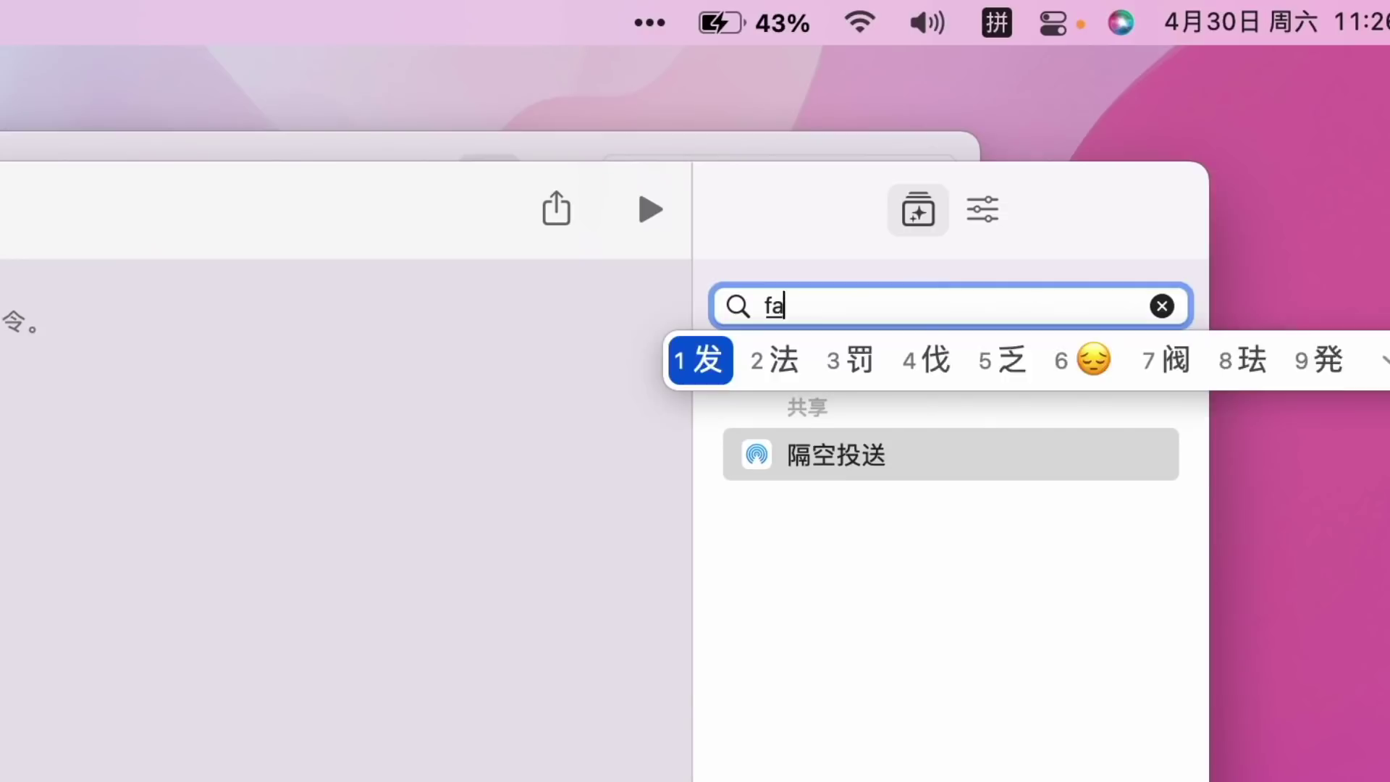
key("space")
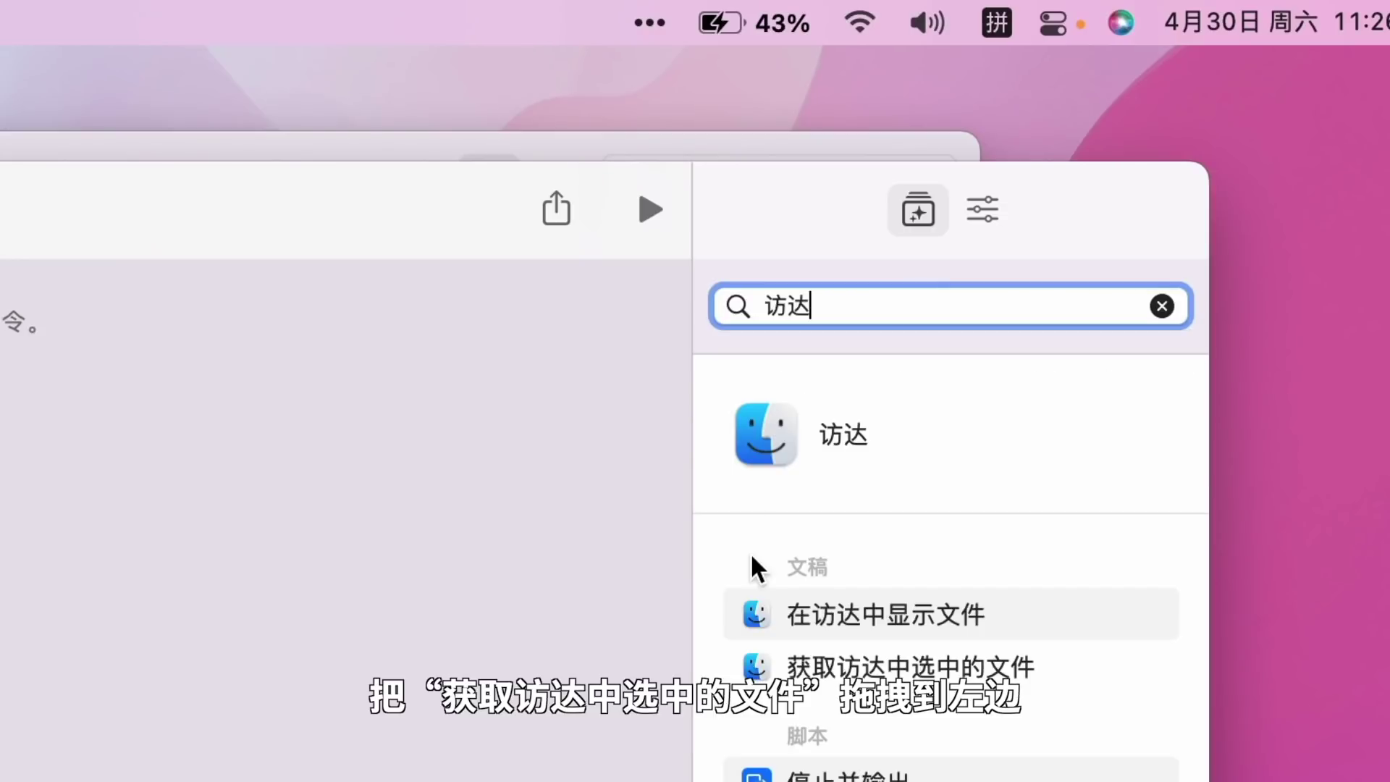
left_click_drag(837, 655, 4, 648)
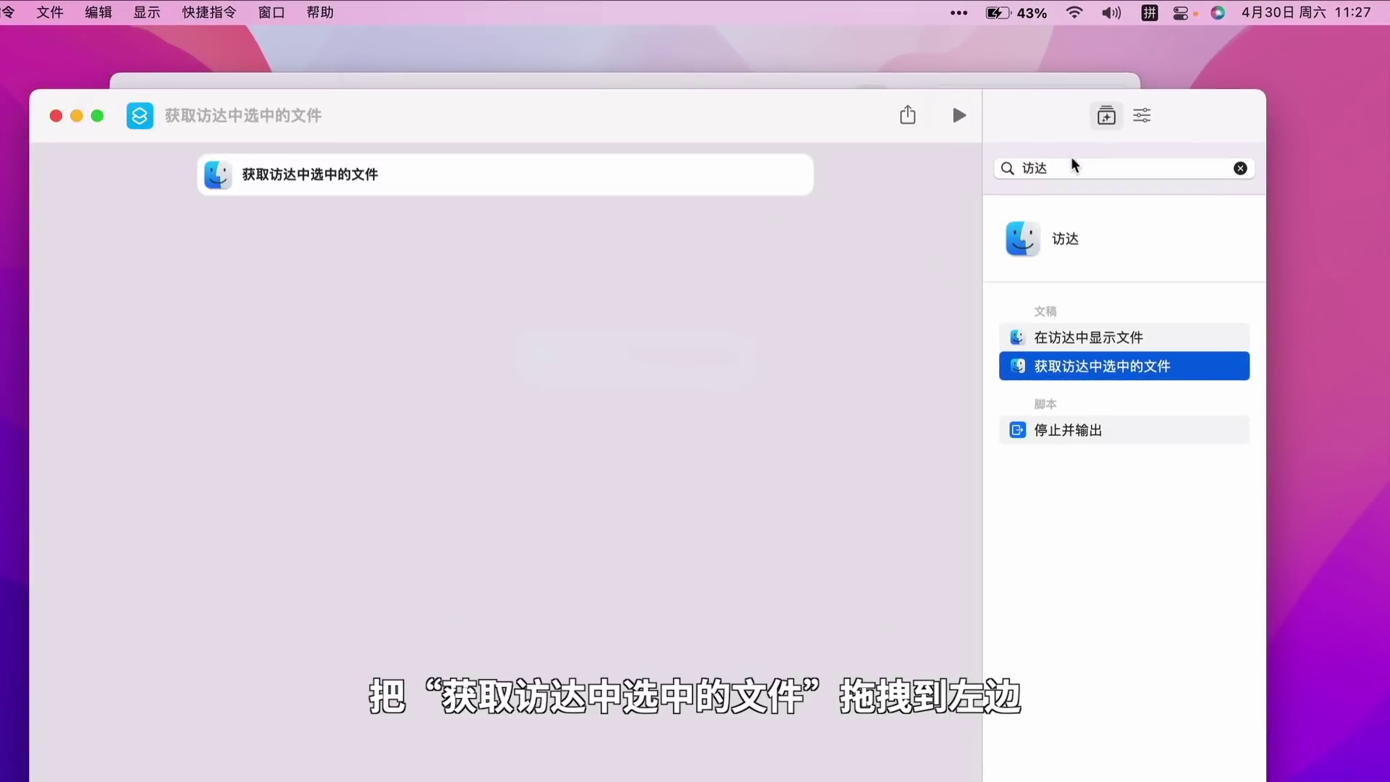
Search the actions for 隔空投送 and add it below the Finder file selection action.
left_click(1074, 165)
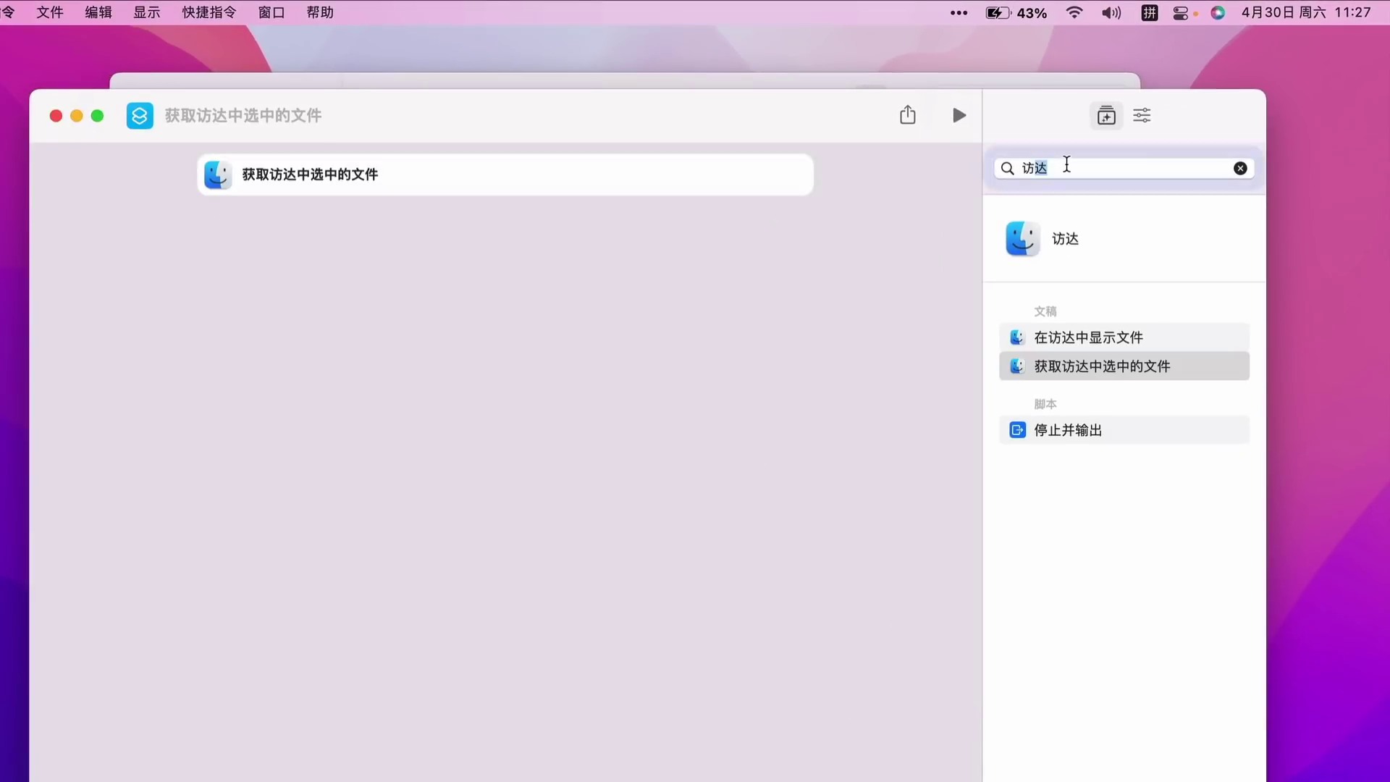
type("ge kongtousong")
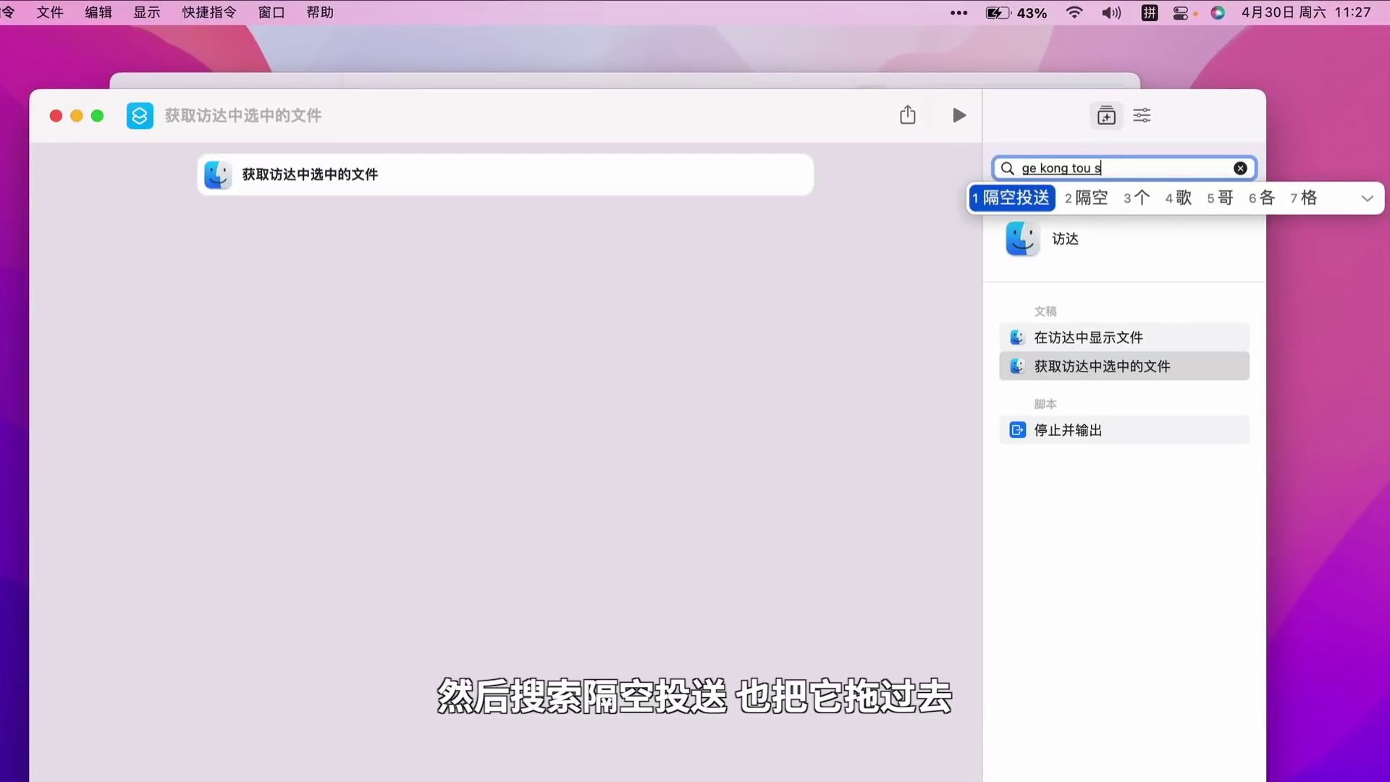
key("space")
left_click_drag(1054, 252, 574, 264)
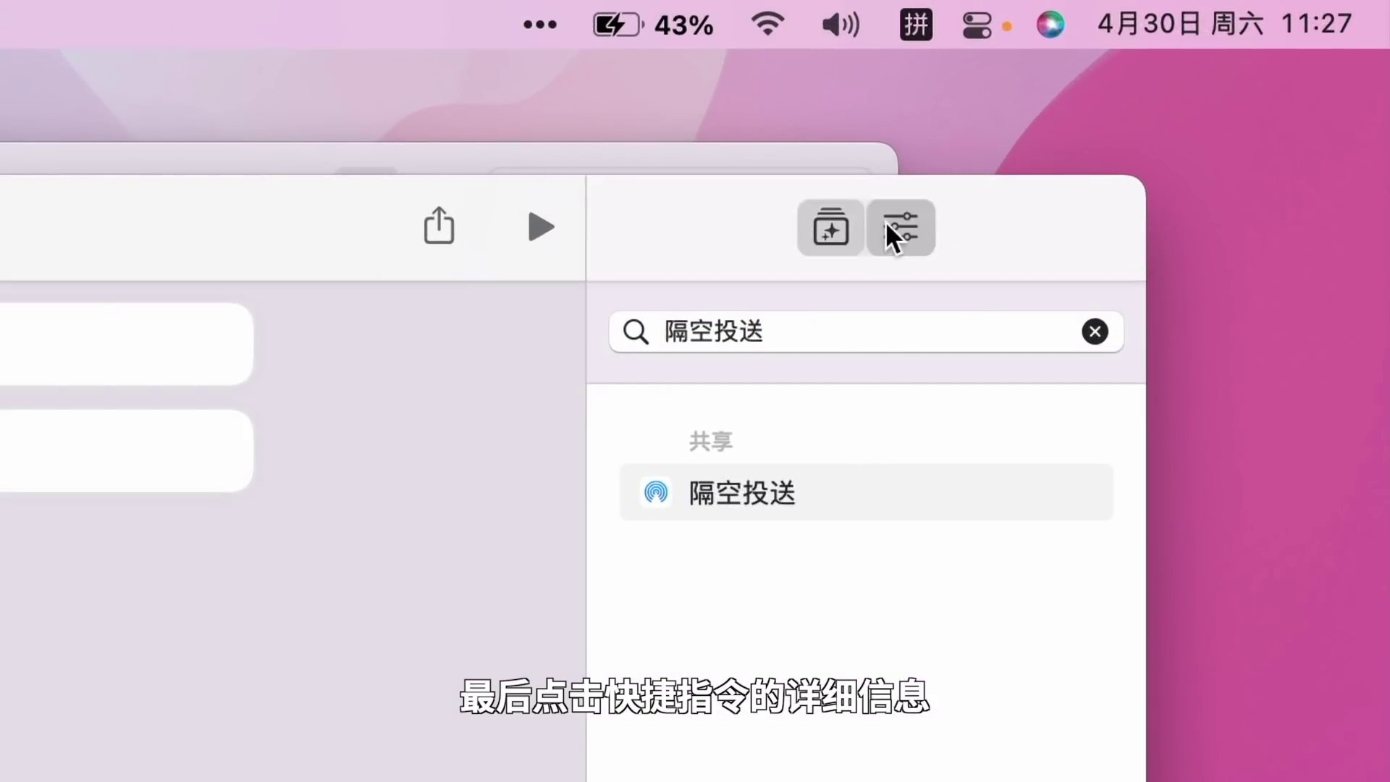
Assign Control+E as the keyboard shortcut in the workflow's details.
left_click(956, 197)
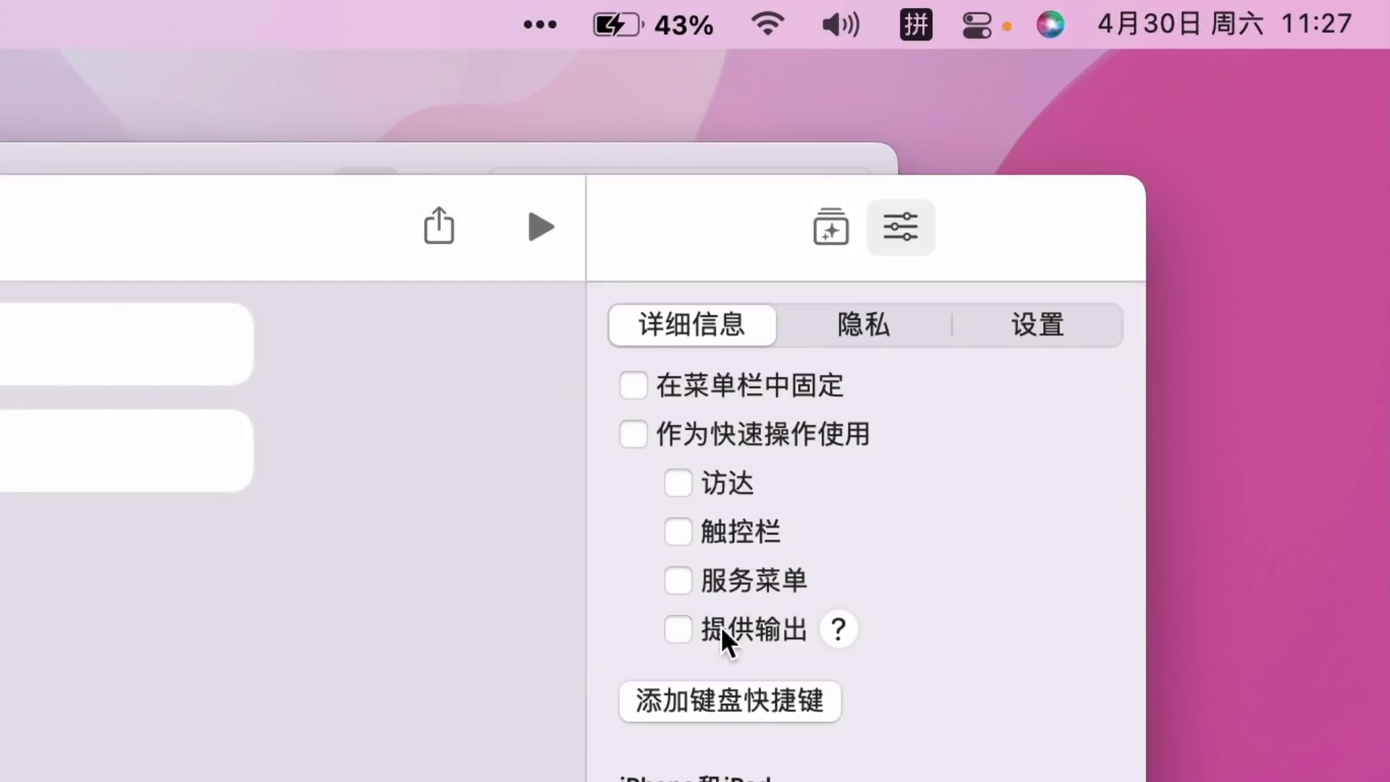
left_click(698, 698)
key("ctrl+e")
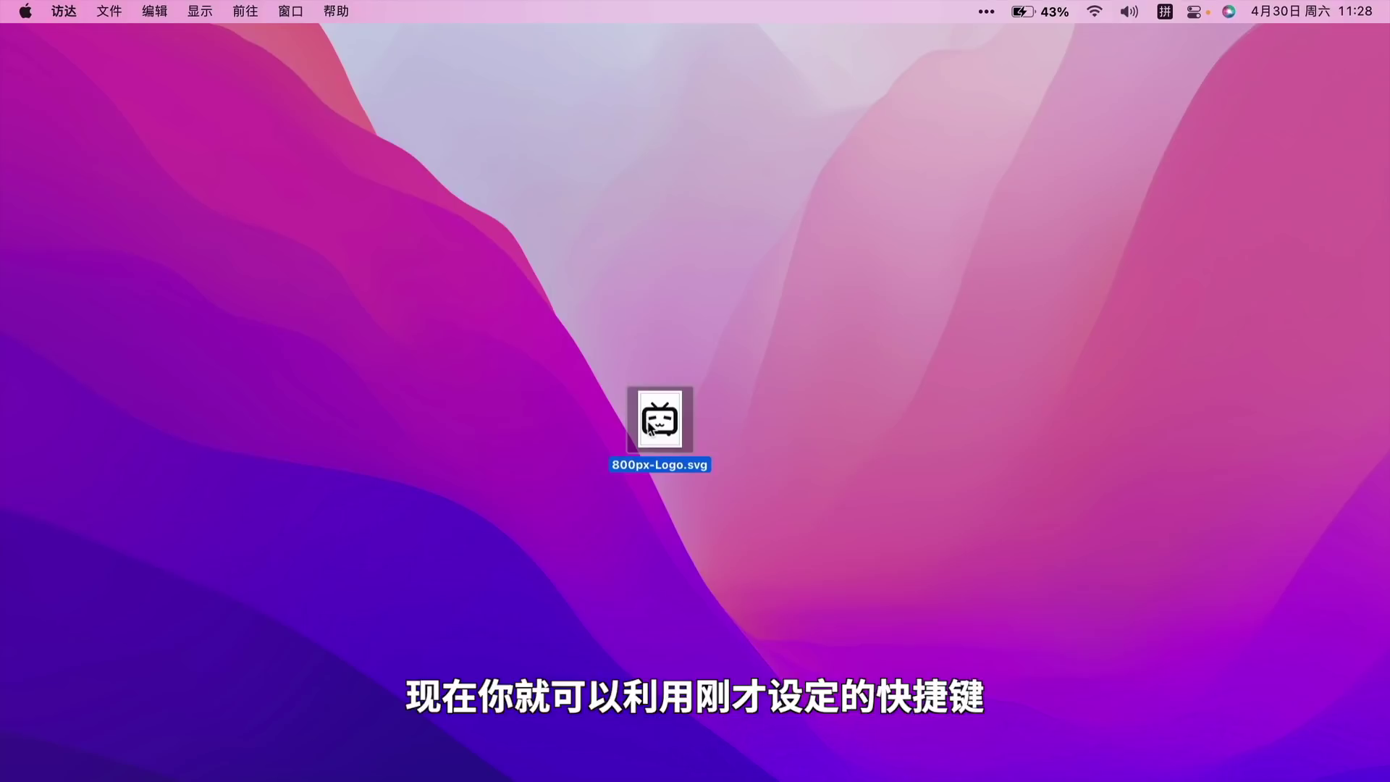
Test the workflow's keyboard shortcut on the 800px-Logo.svg desktop file and cancel the AirDrop dialog.
key("ctrl")
key("ctrl+e")
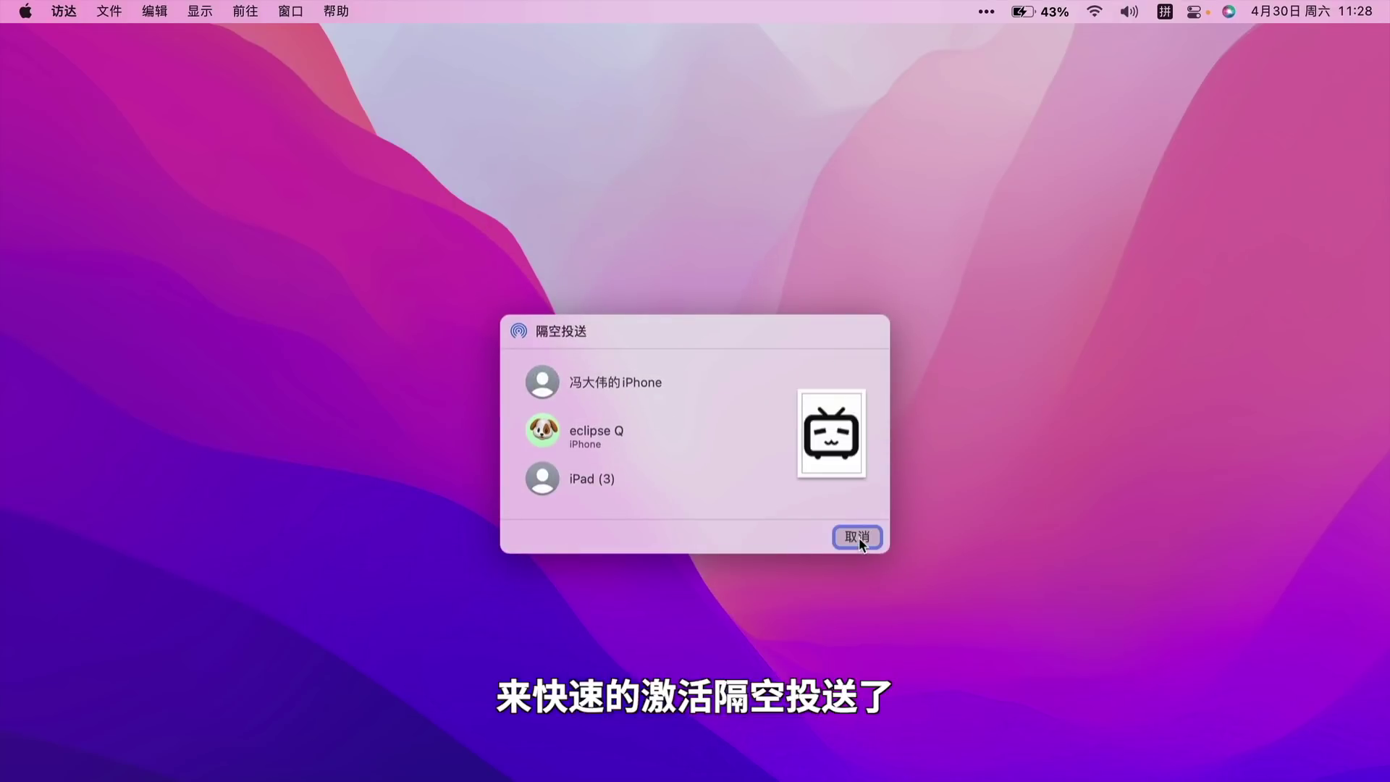
left_click(859, 537)
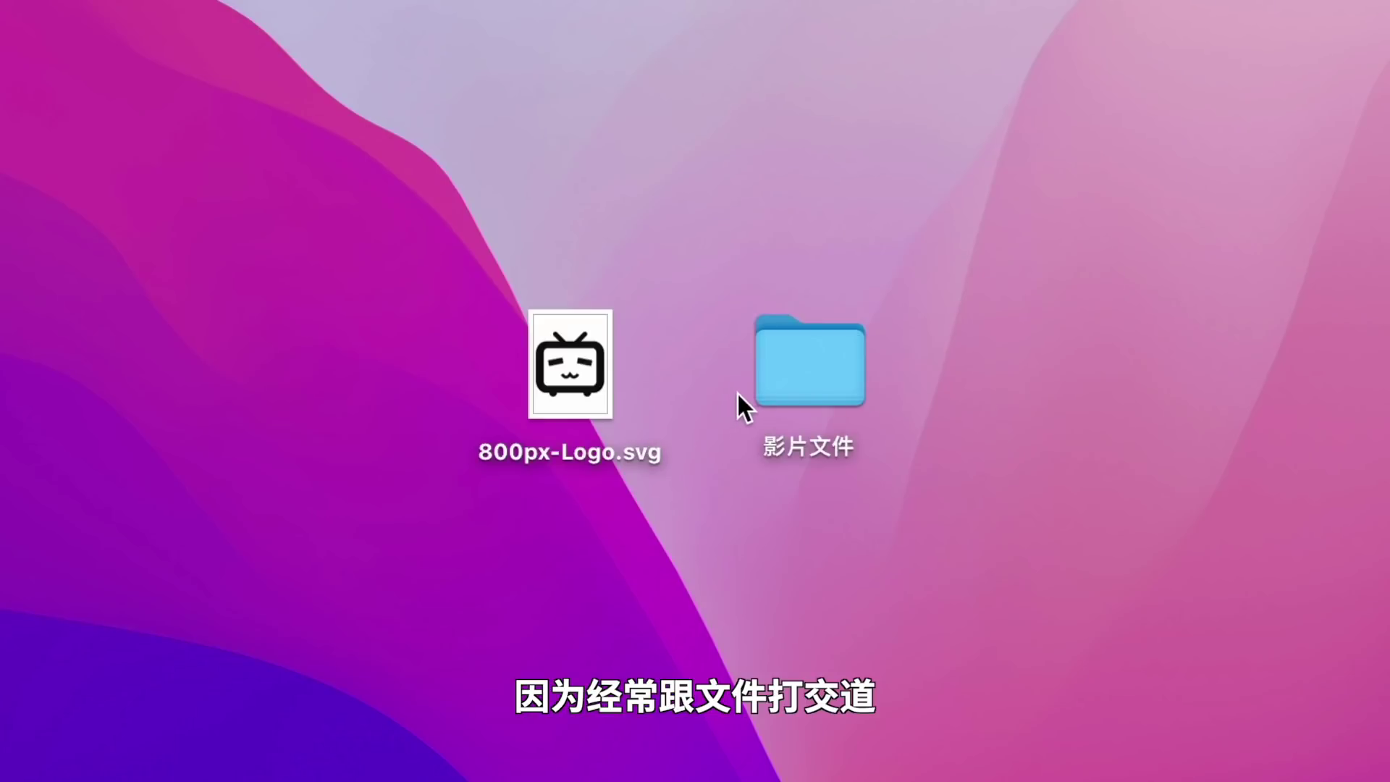
Open the 影片文件 folder, switch it to icon view and adjust the icon size to inspect the video thumbnails.
double_click(823, 376)
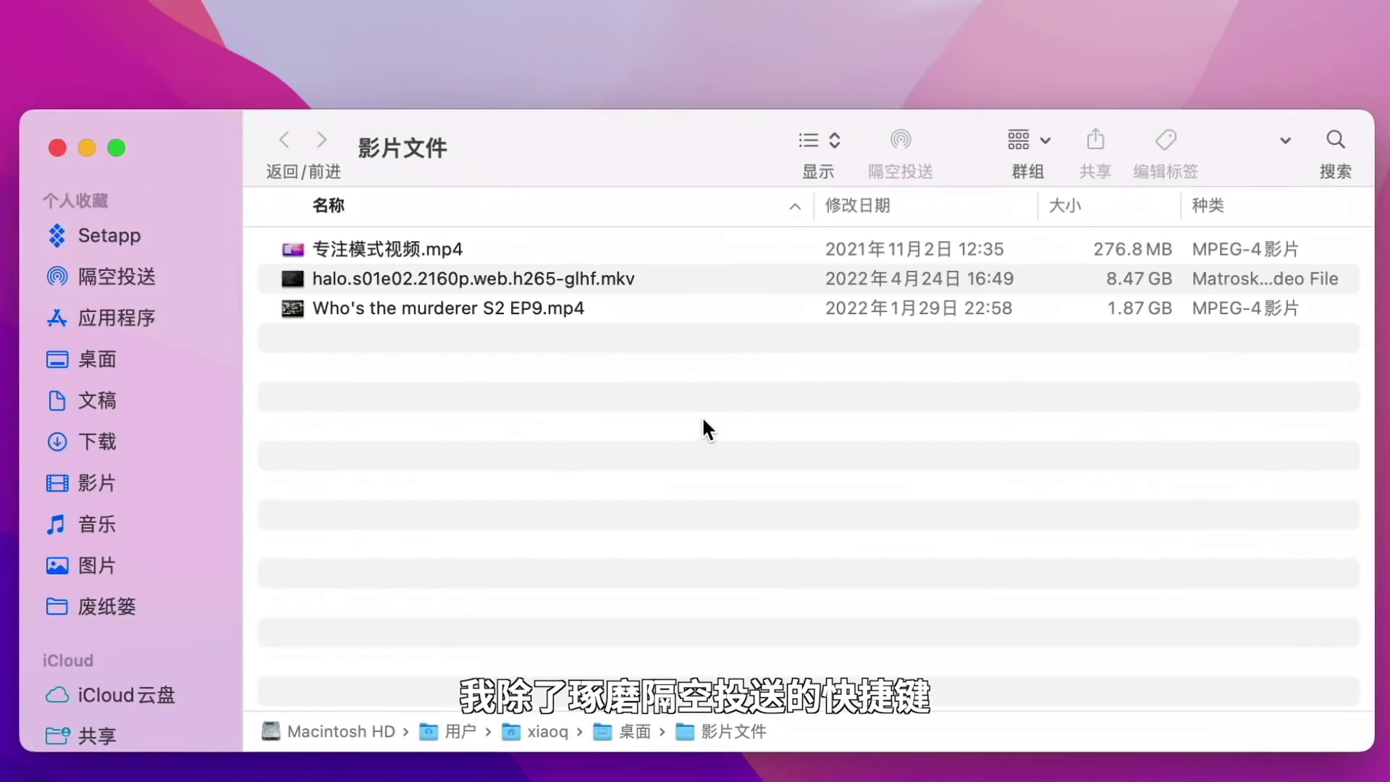
key("super+equal")
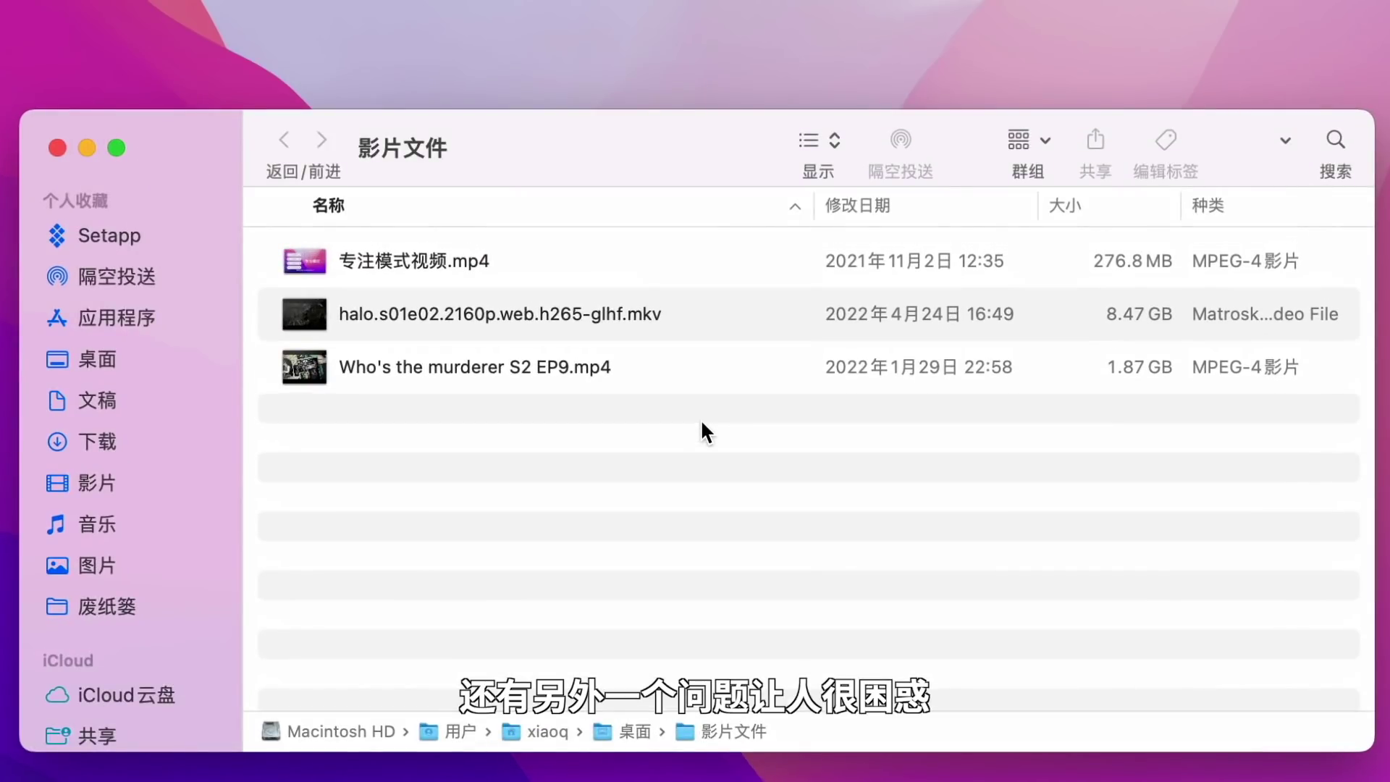
key("super+1")
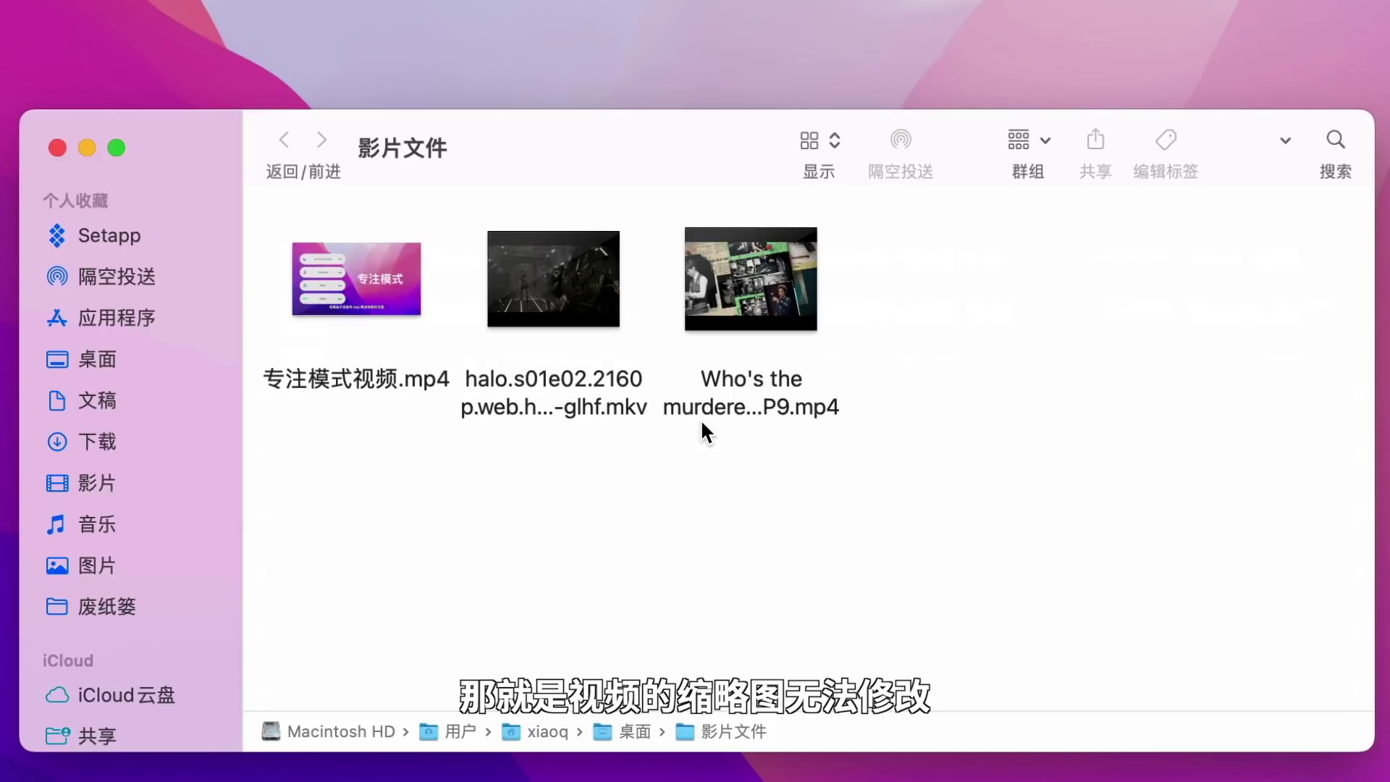
key("super+equal")
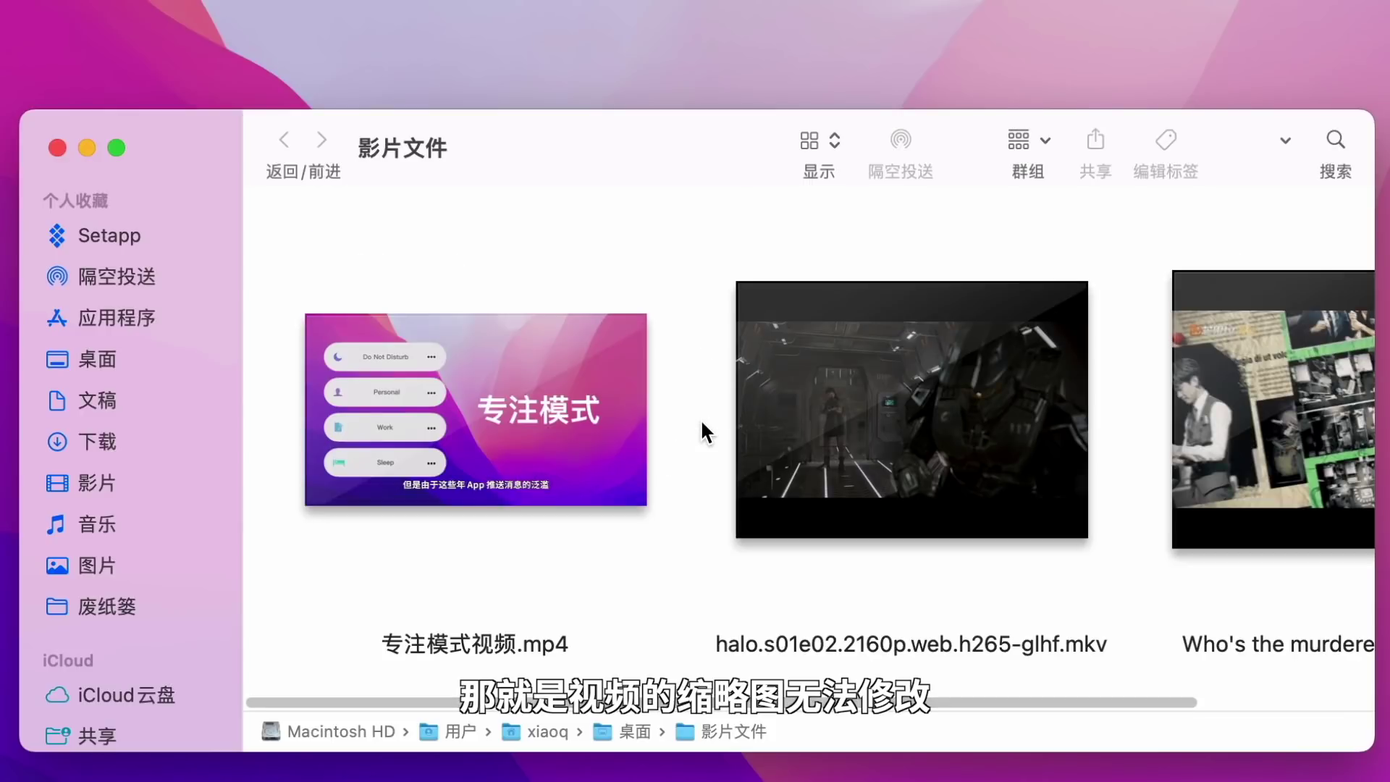
scroll(703, 311, "right", 5)
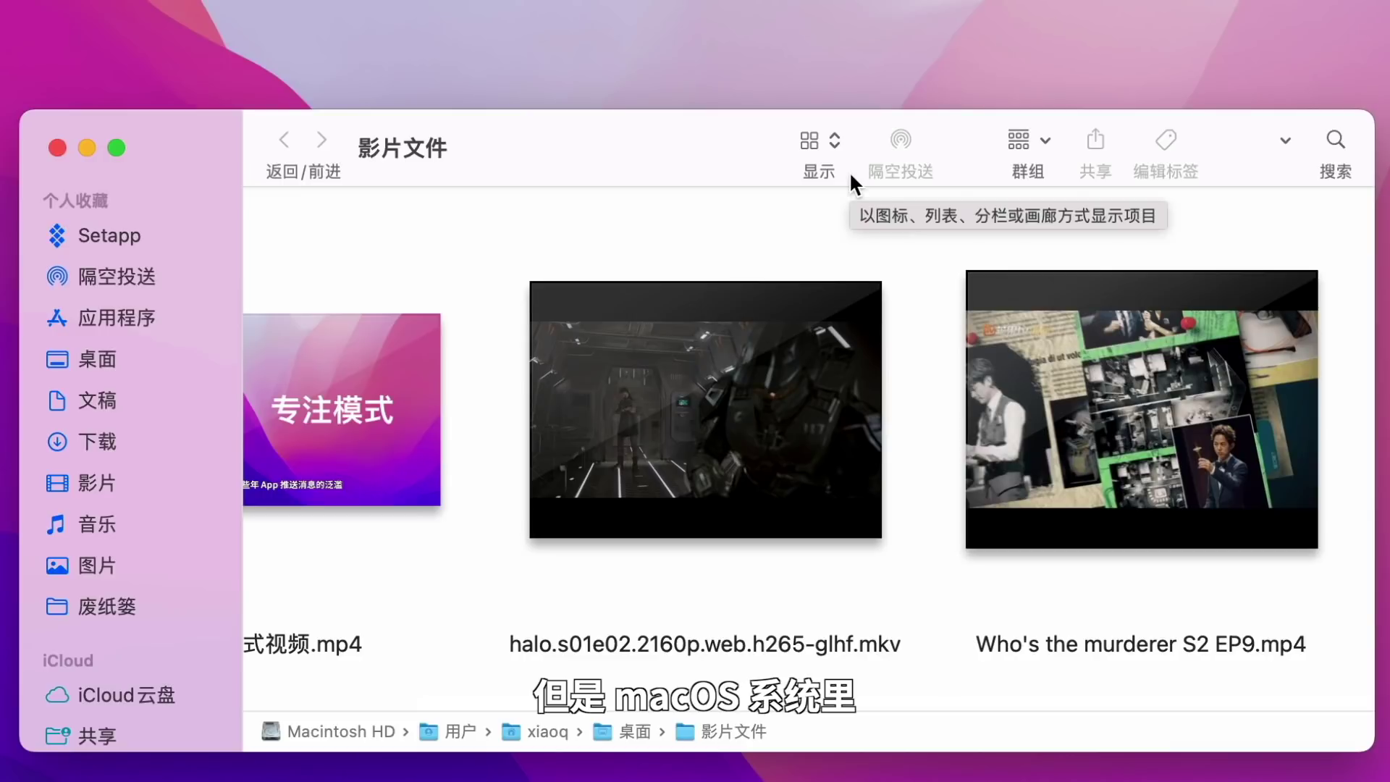
key("super+minus")
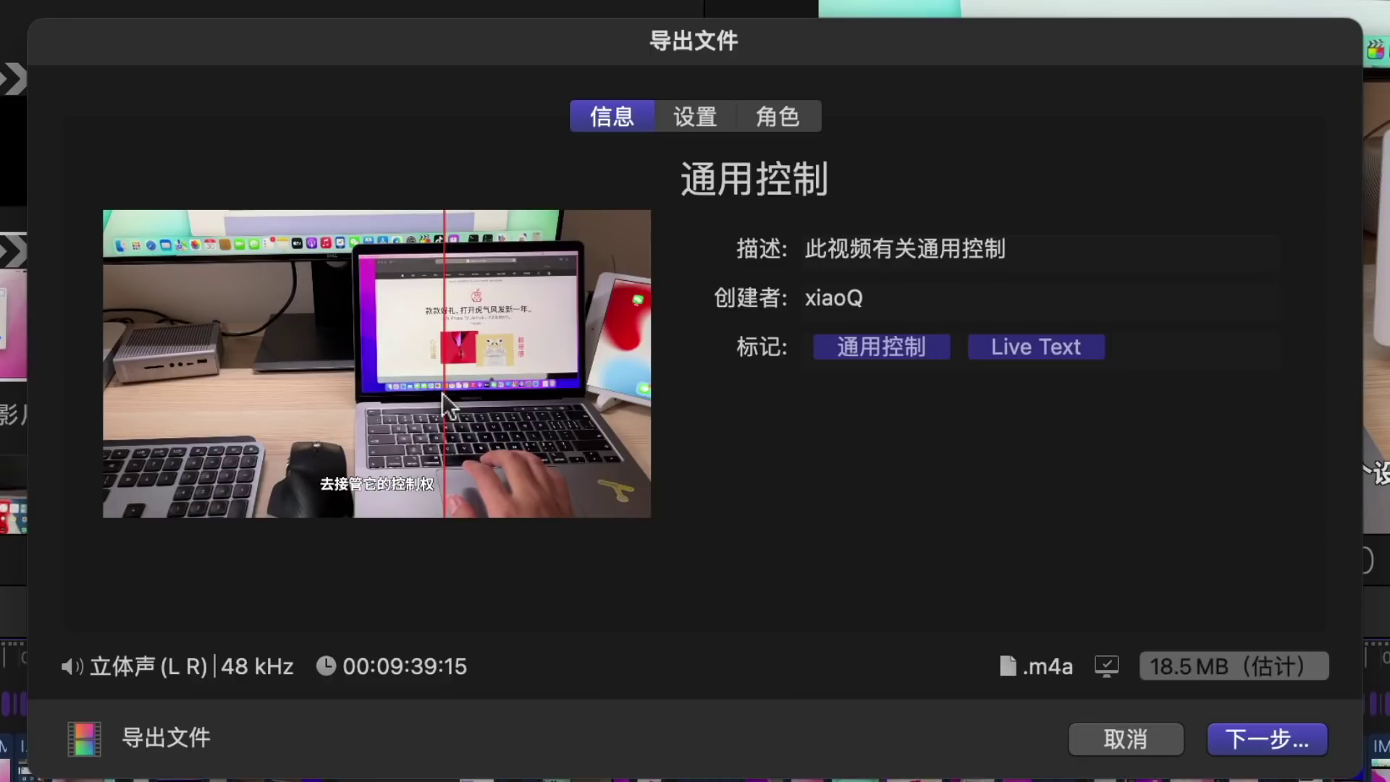
Open the export settings for the 通用控制 video in Final Cut Pro and choose an export format.
left_click(695, 117)
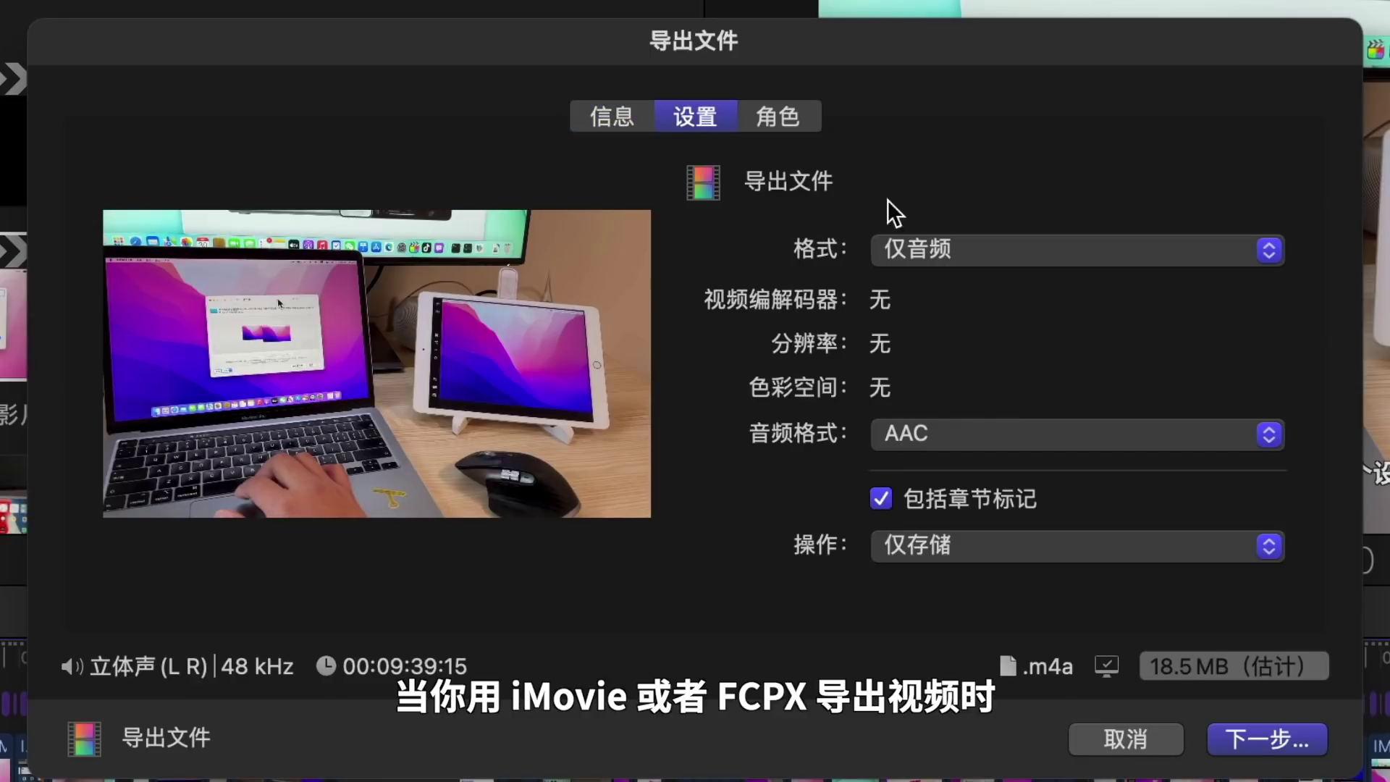
left_click(945, 242)
left_click(944, 373)
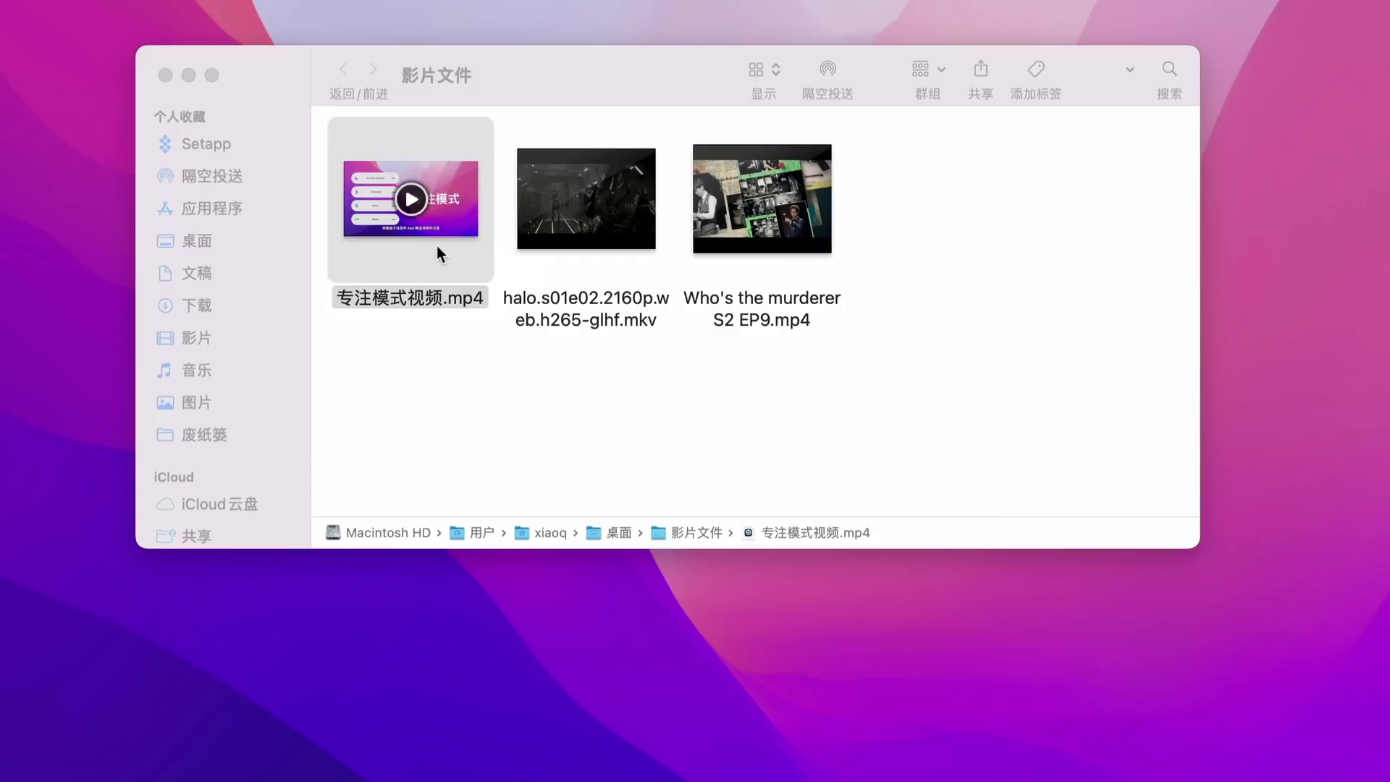
Open 专注模式视频.mp4 from the 影片文件 folder in Finder and pause it at 02:09.
double_click(442, 237)
key("space")
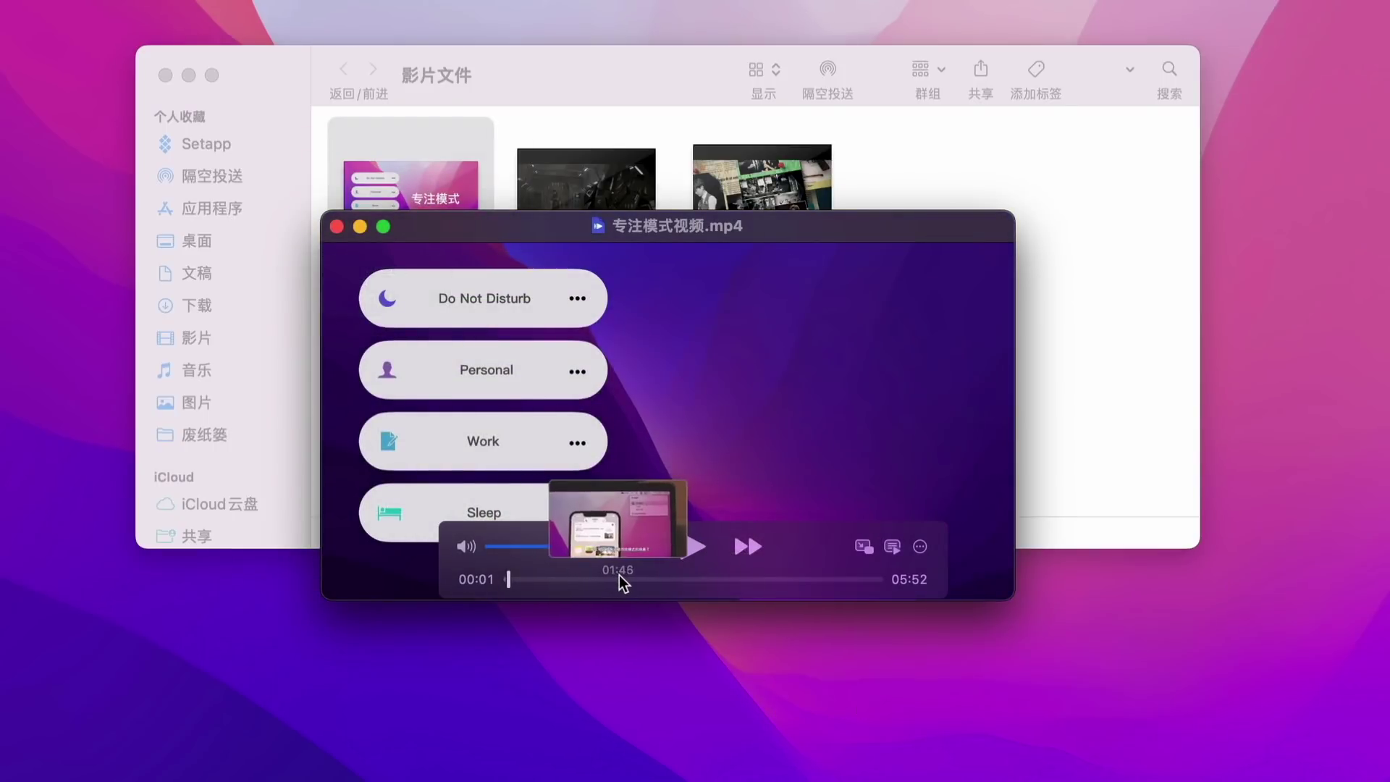
left_click(641, 576)
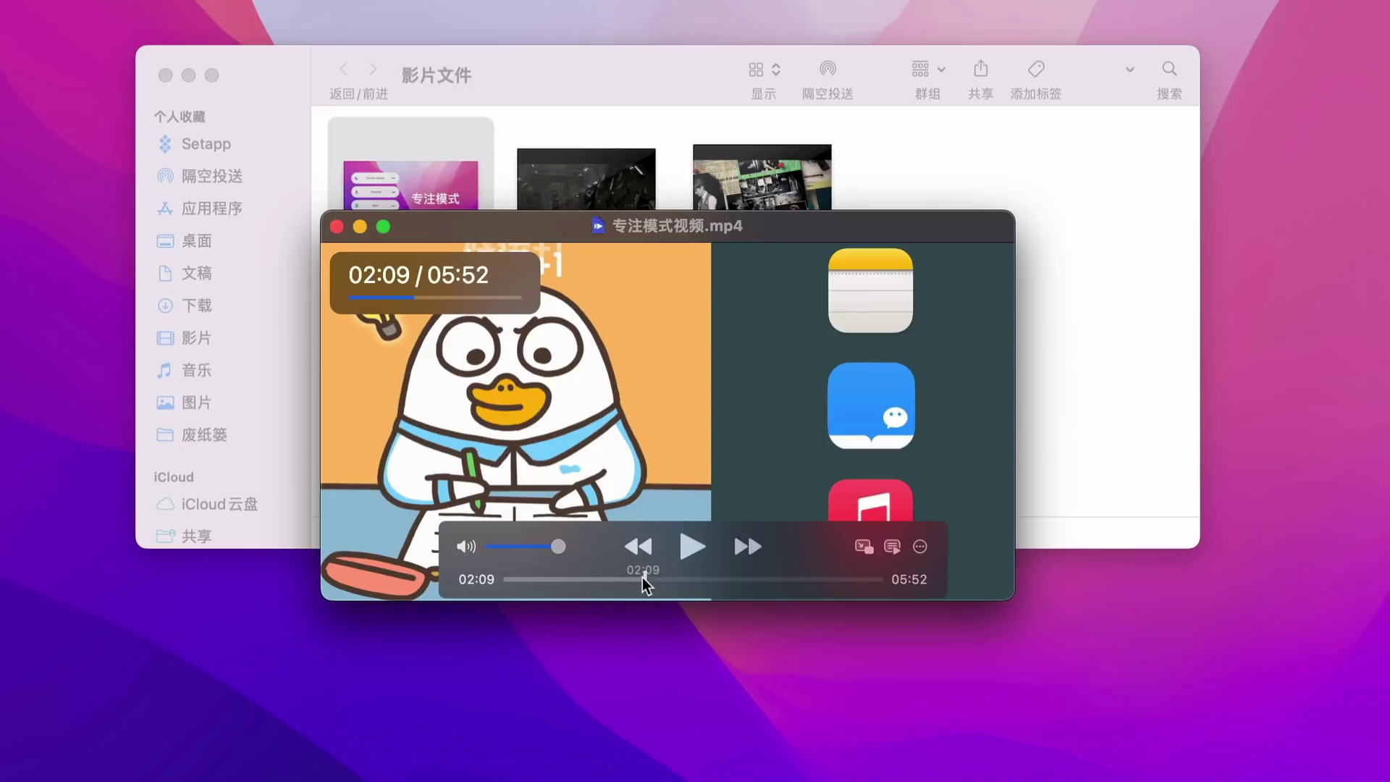
key("space")
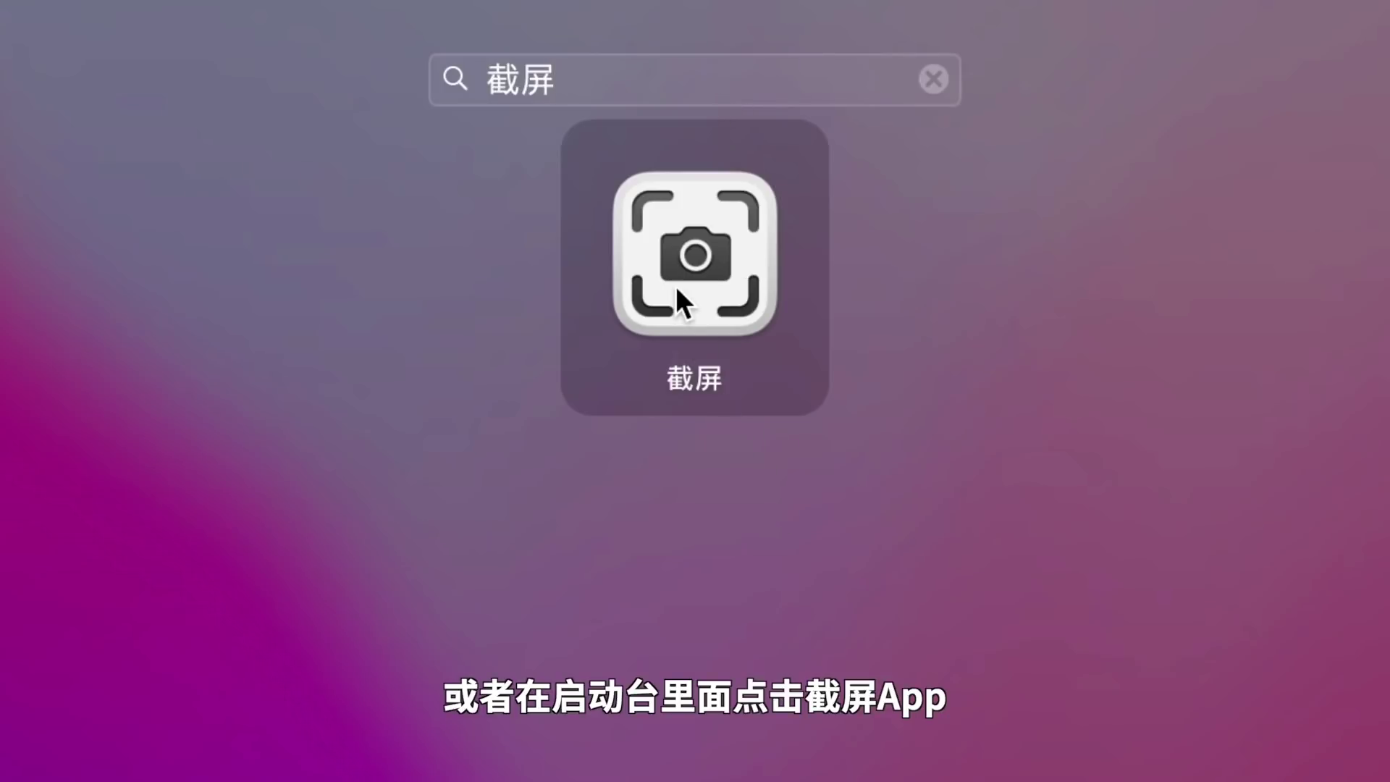
Capture the video player window with the 截屏 app and open the resulting desktop image to inspect it.
left_click(675, 286)
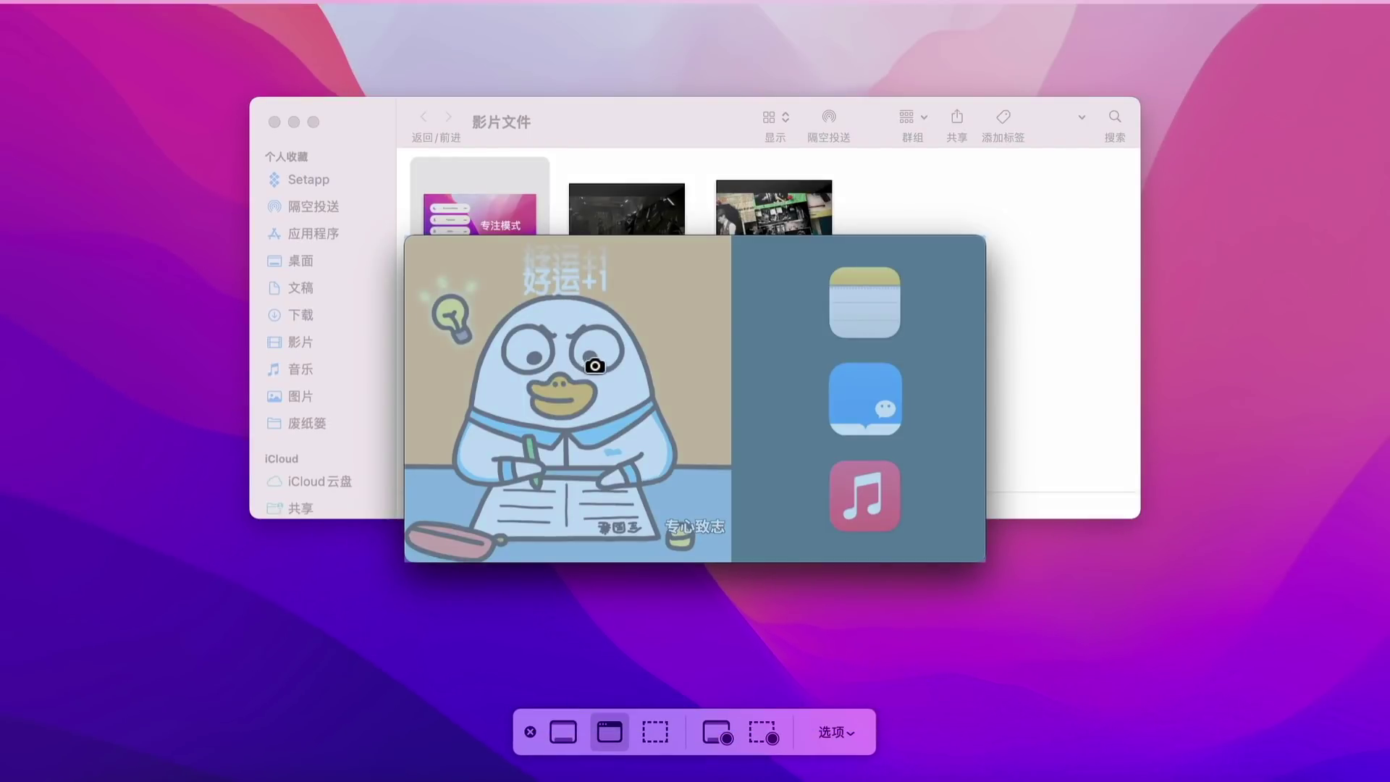
left_click(596, 371)
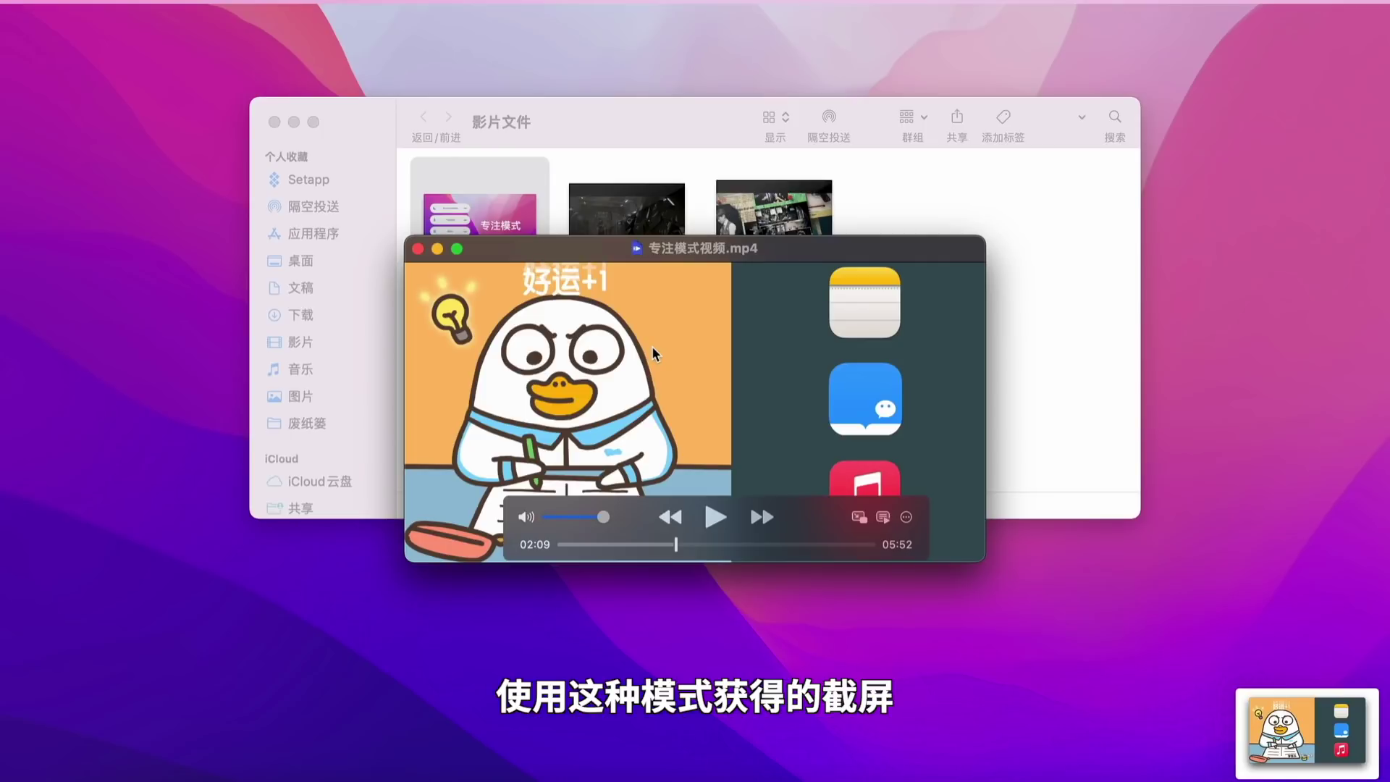
left_click(1347, 40)
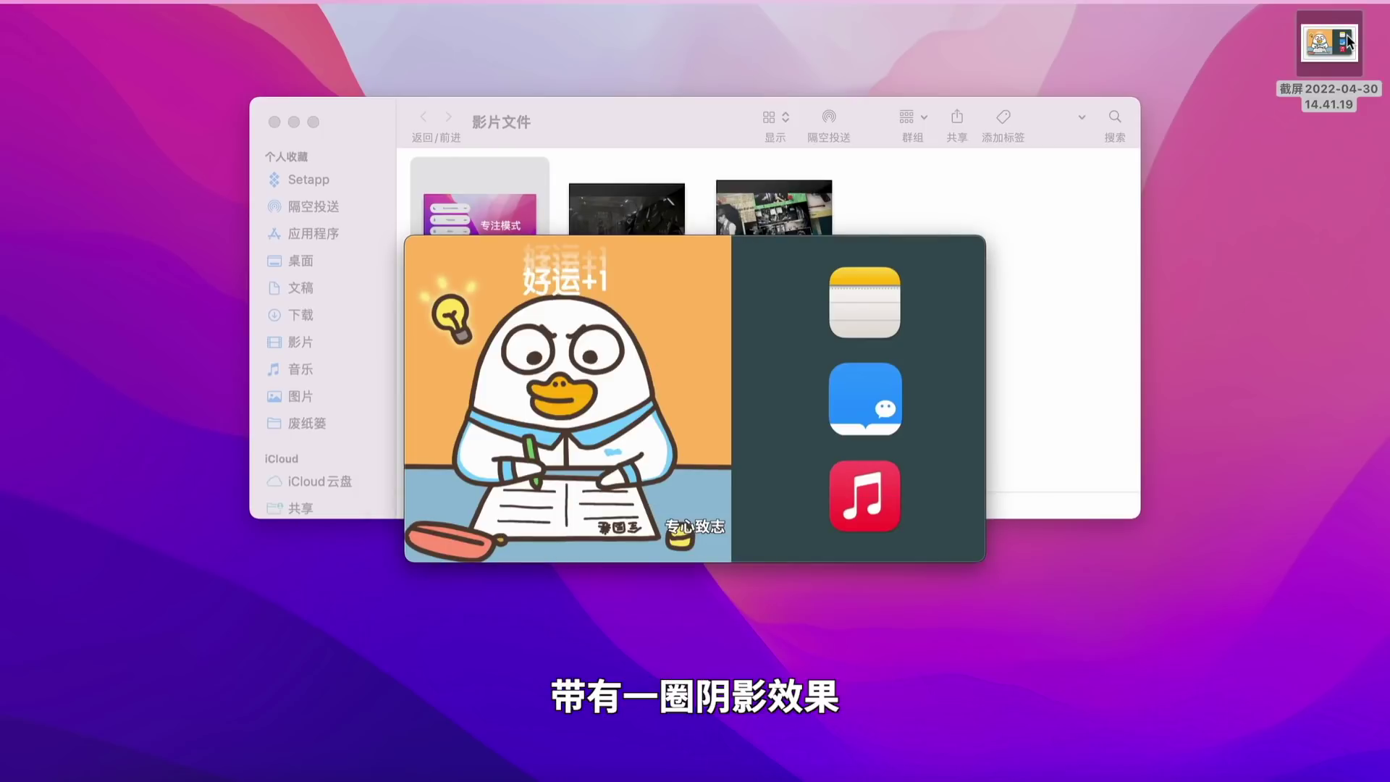
double_click(1347, 40)
Capture the video player window again without its shadow and open the new desktop image.
key("super+shift+4")
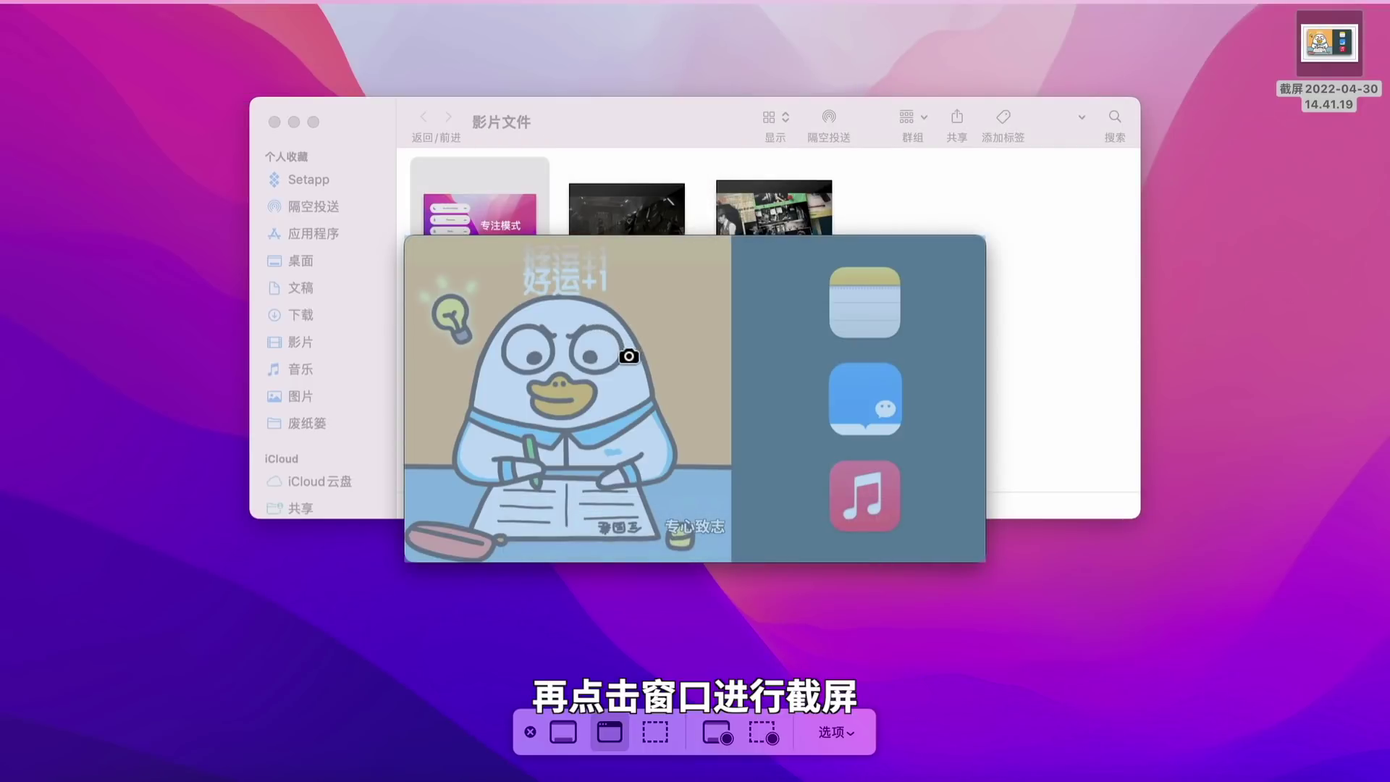
left_click(646, 362, "alt")
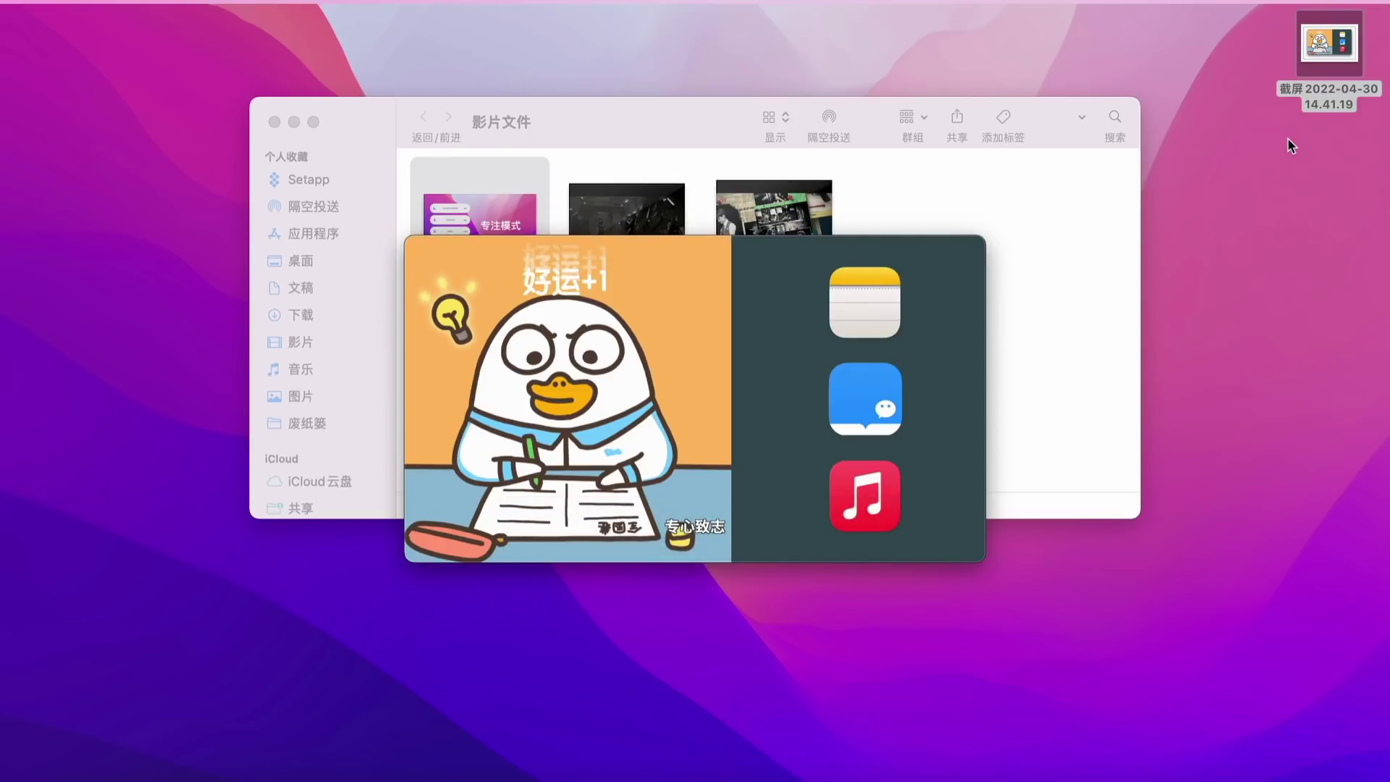
left_click(1329, 147)
double_click(1329, 150)
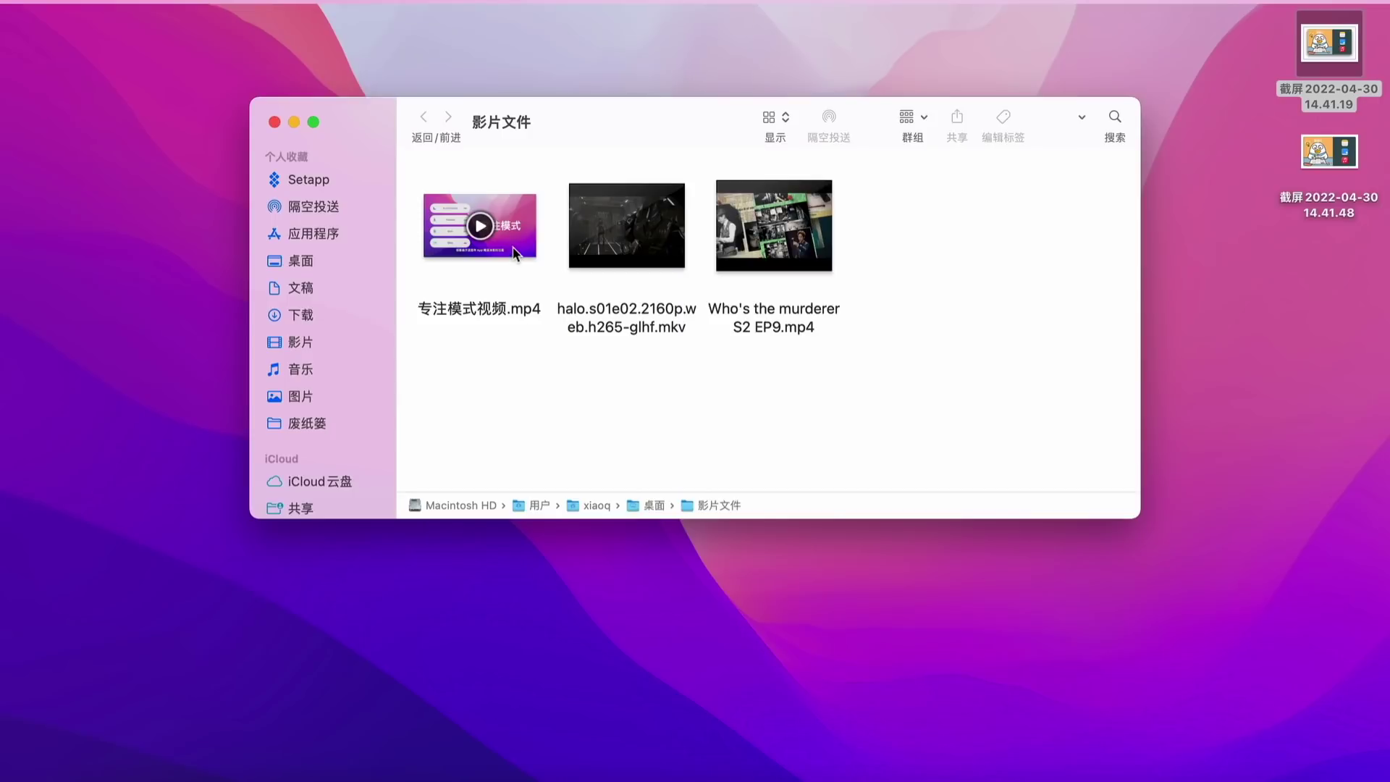
Show the info for 专注模式视频.mp4 and replace its icon with the shadowless screenshot 截屏2022-04-30 14.41.48.
right_click(515, 244)
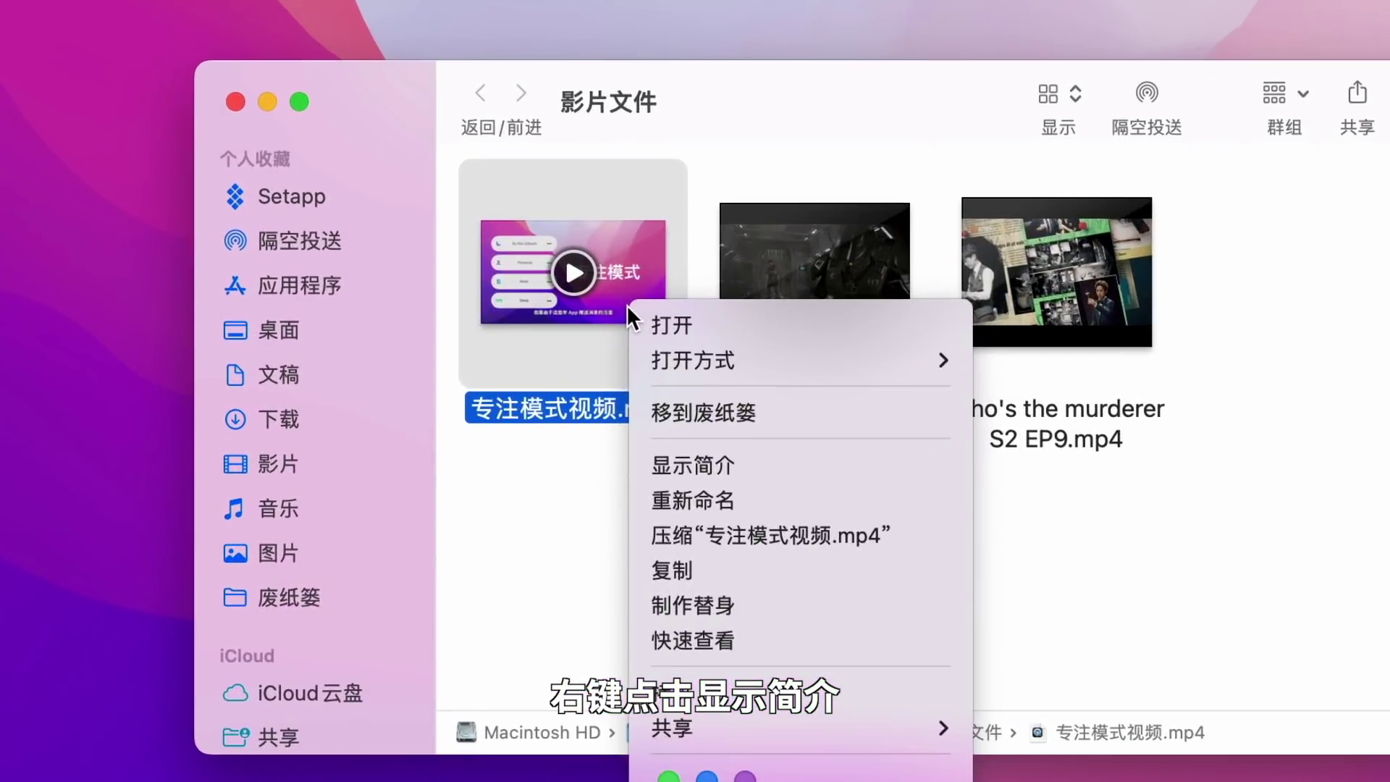
left_click(654, 395)
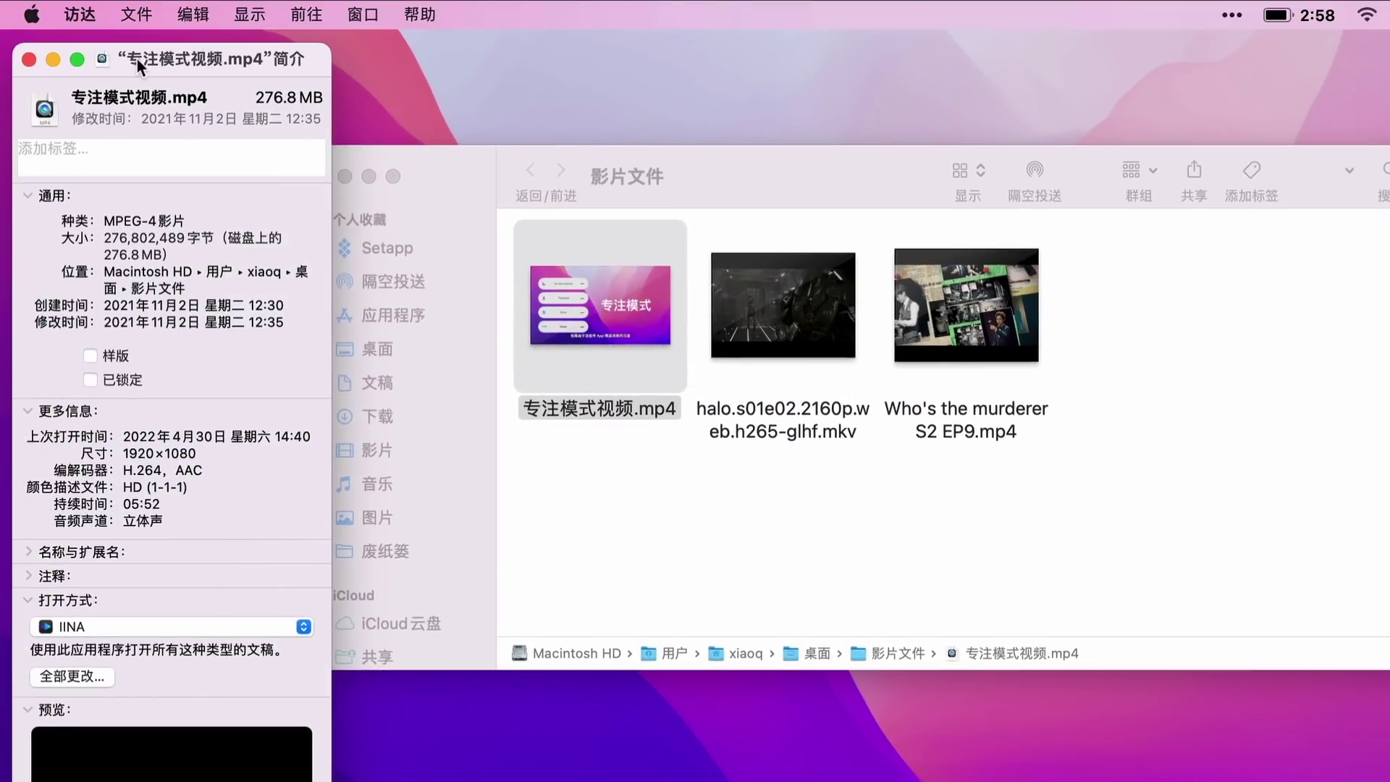
left_click_drag(138, 65, 900, 53)
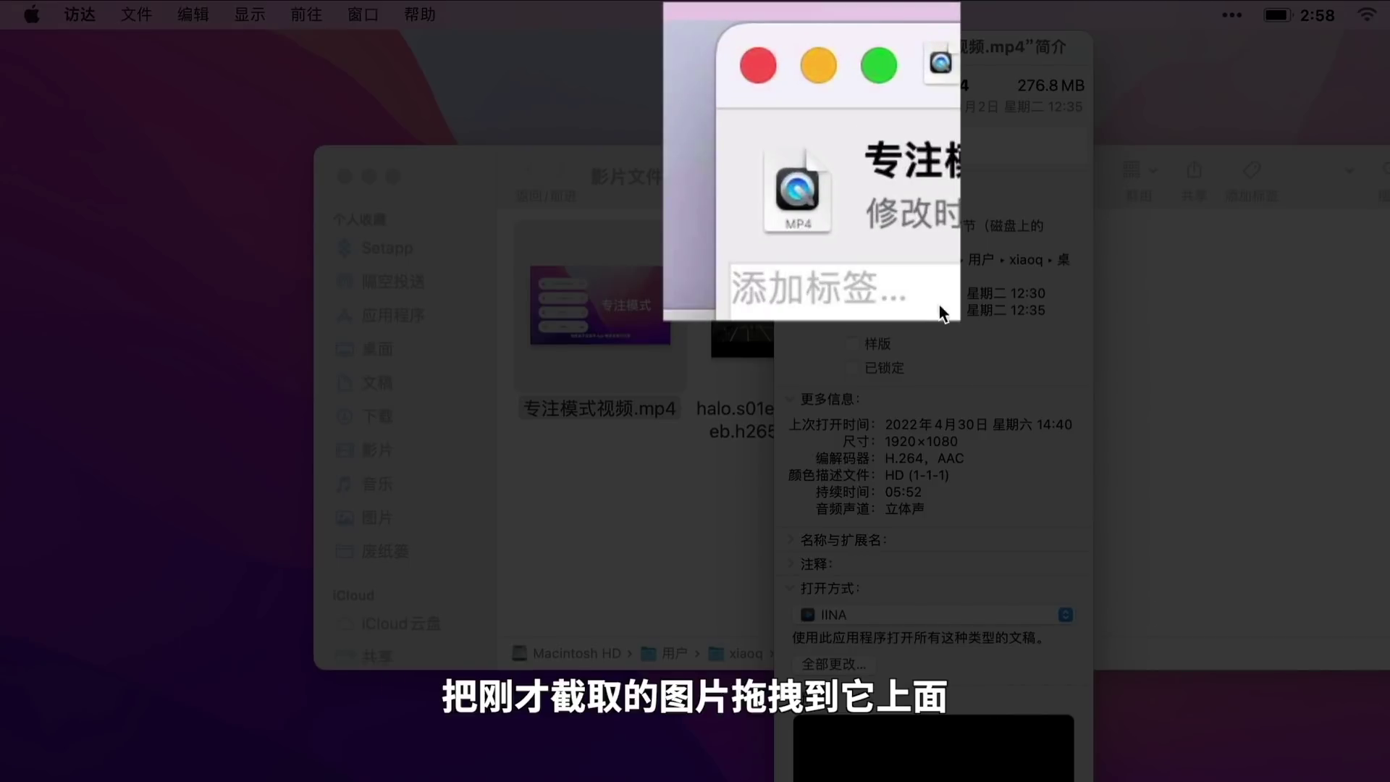
left_click_drag(832, 145, 804, 107)
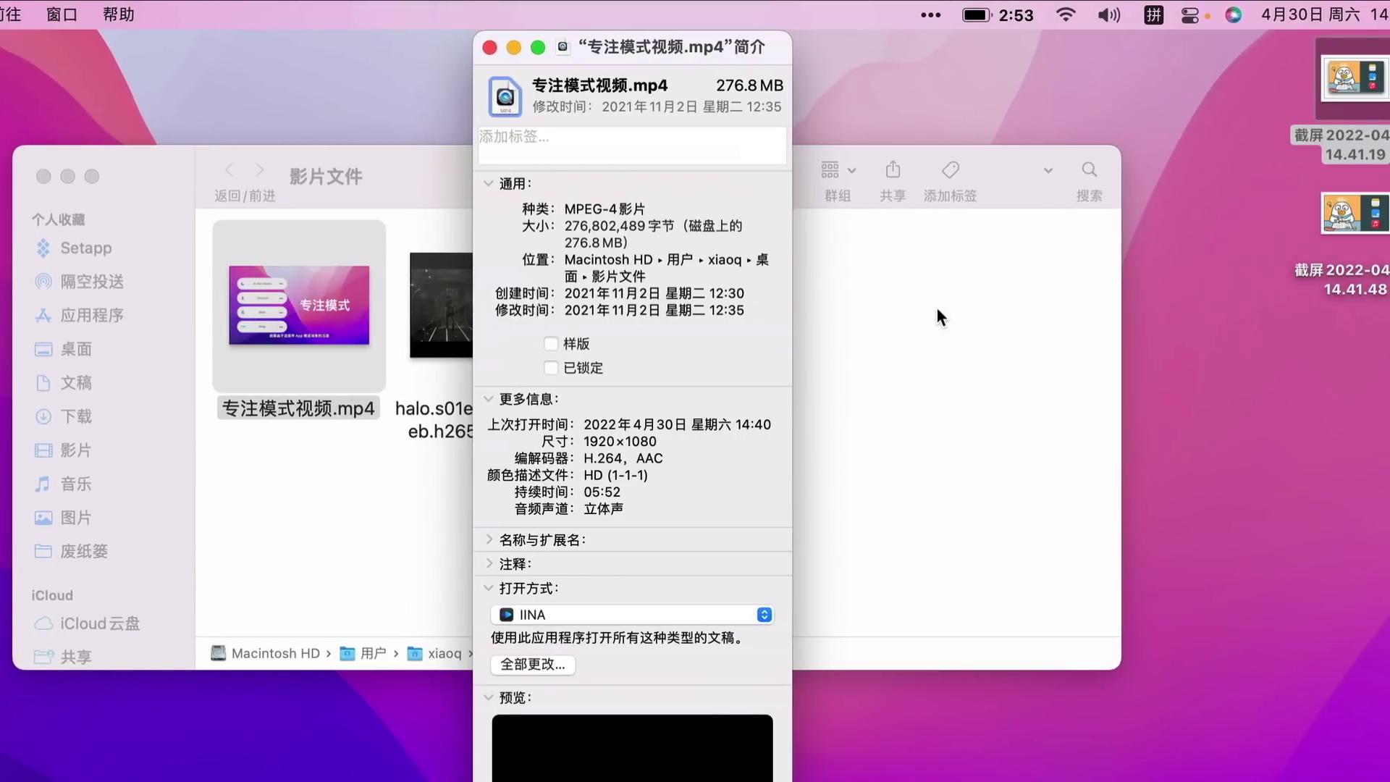
left_click_drag(1354, 213, 501, 95)
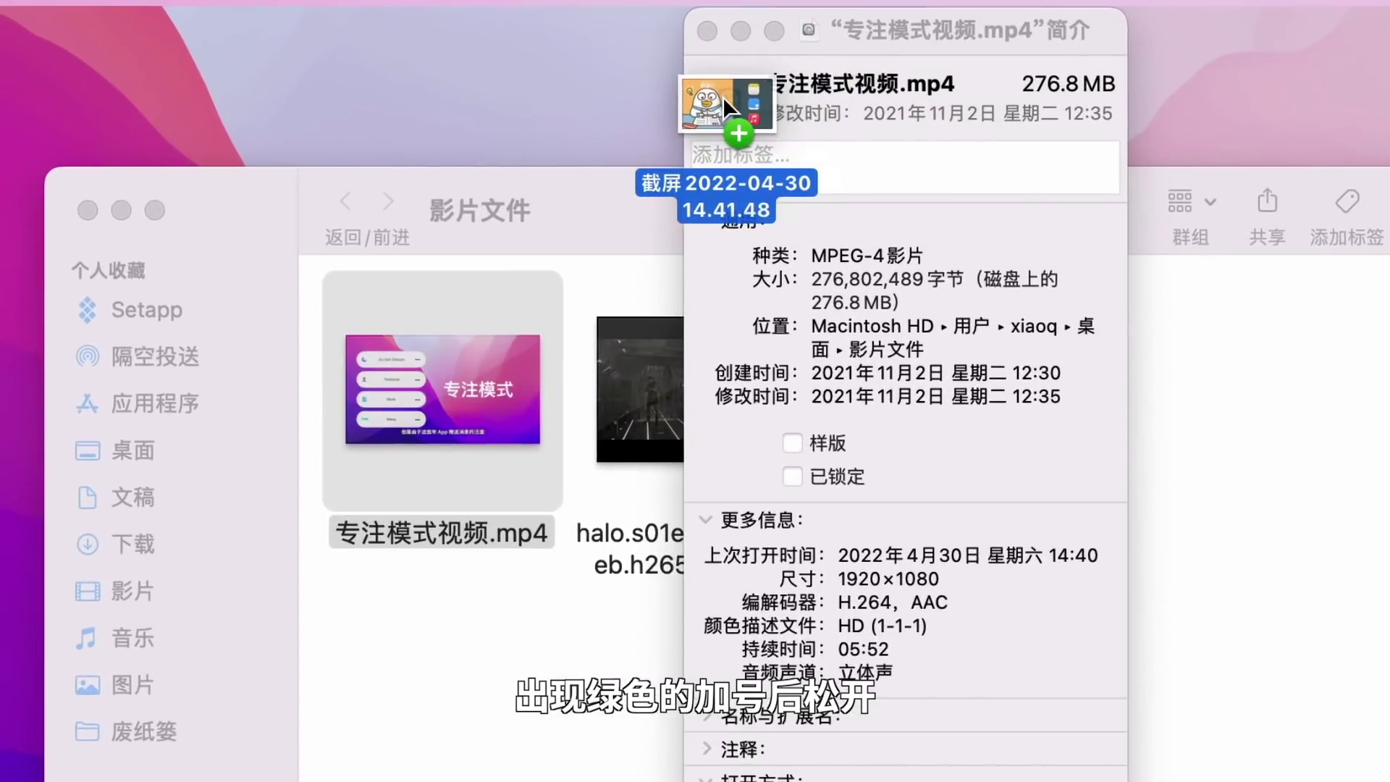
mouse_move(723, 97)
left_mouse_down()
mouse_move(758, 93)
mouse_move(762, 128)
mouse_move(733, 111)
left_mouse_up()
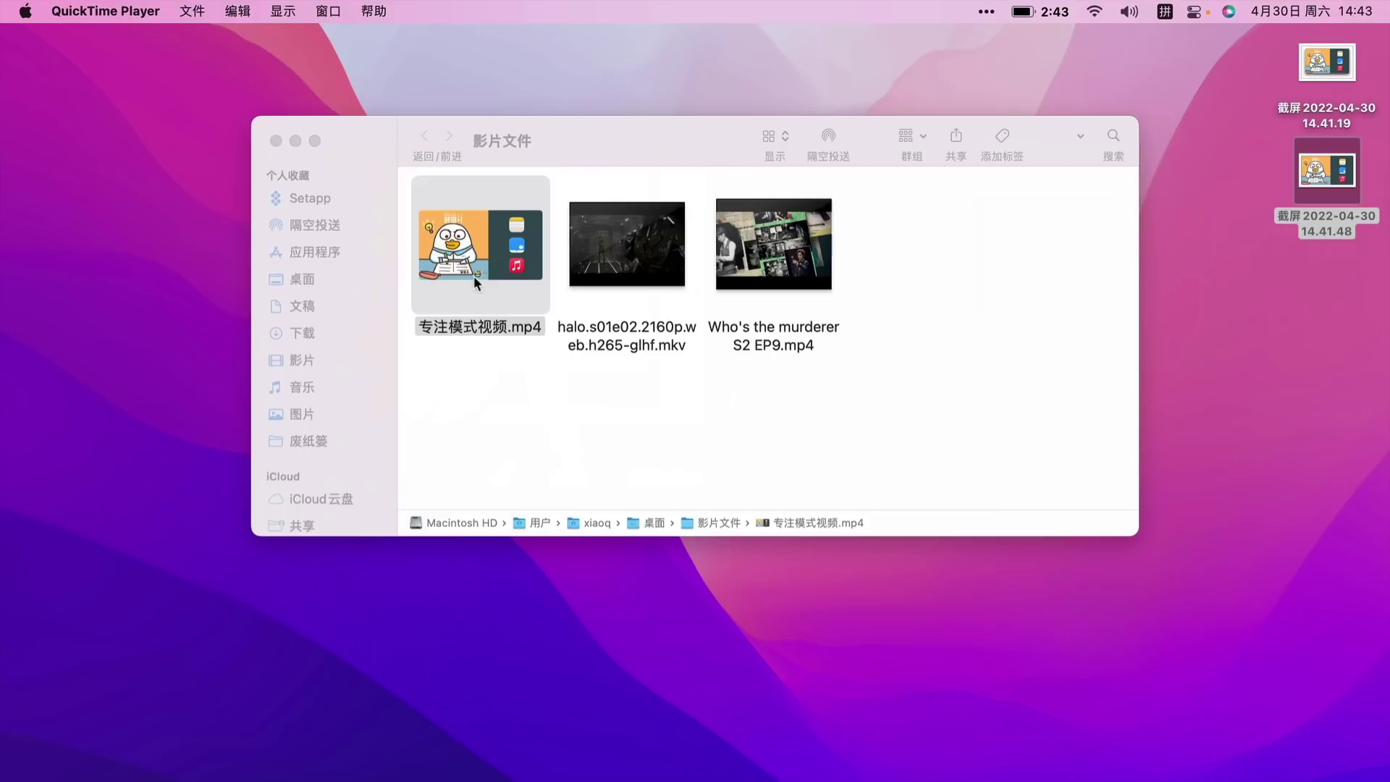
Copy the frame with the duck at a laptop from 专注模式视频.mp4 in QuickTime Player and paste it as the file's icon.
double_click(482, 271)
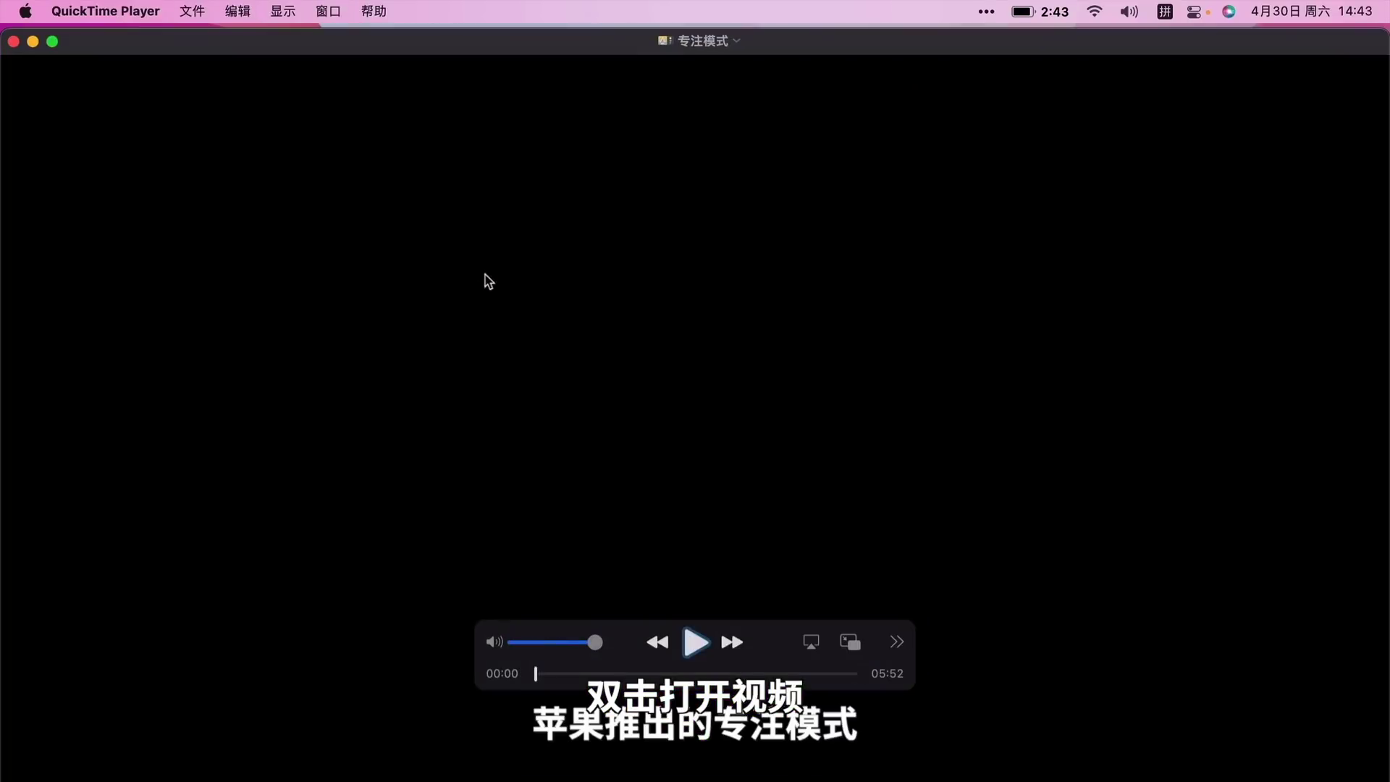
left_click(643, 674)
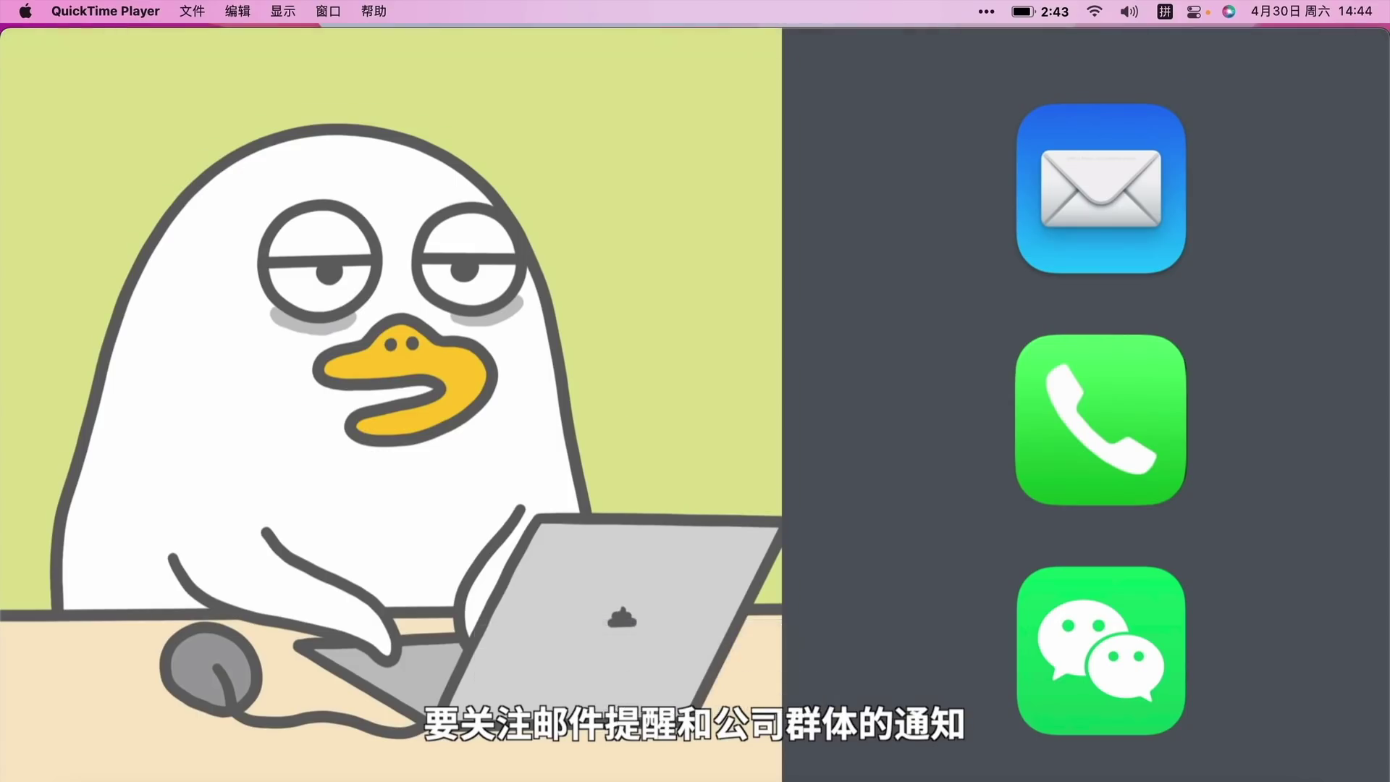
key("super+c")
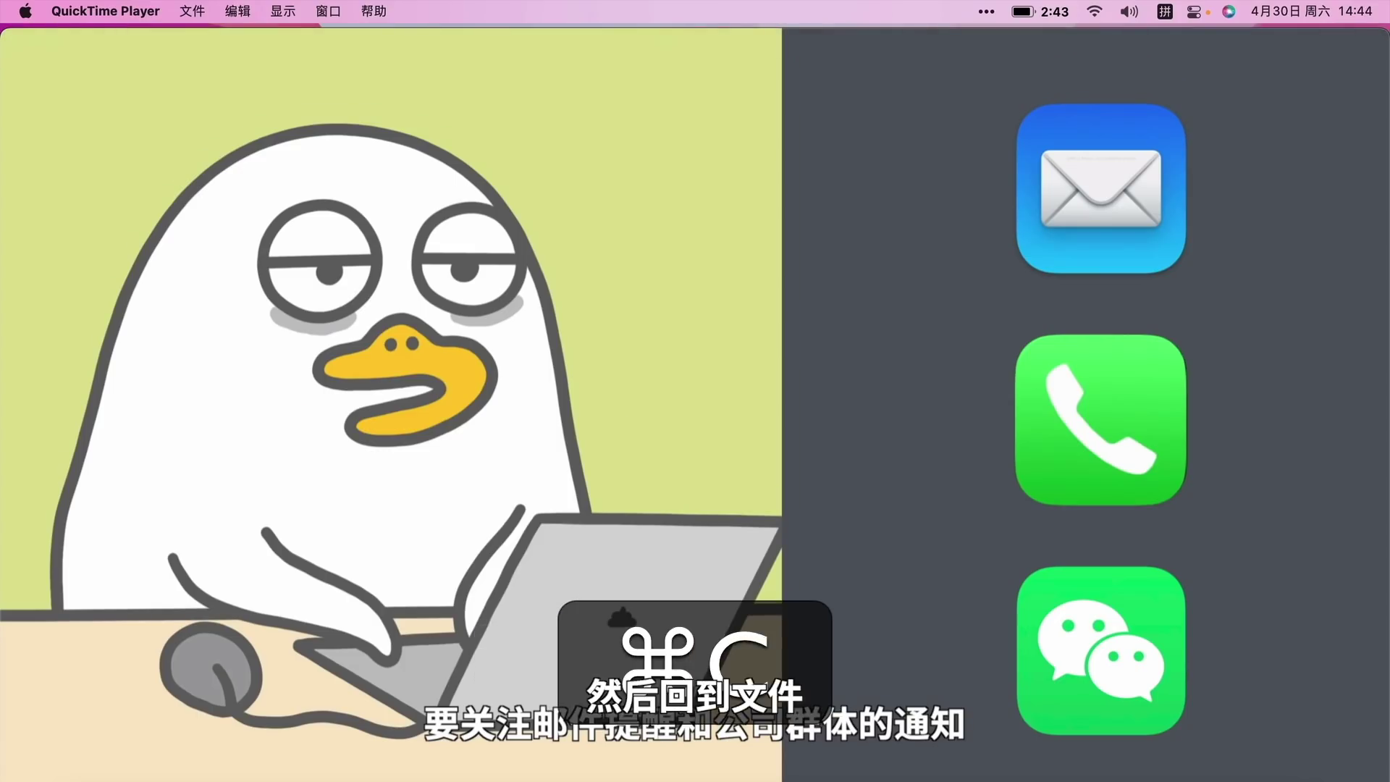
key("super+w")
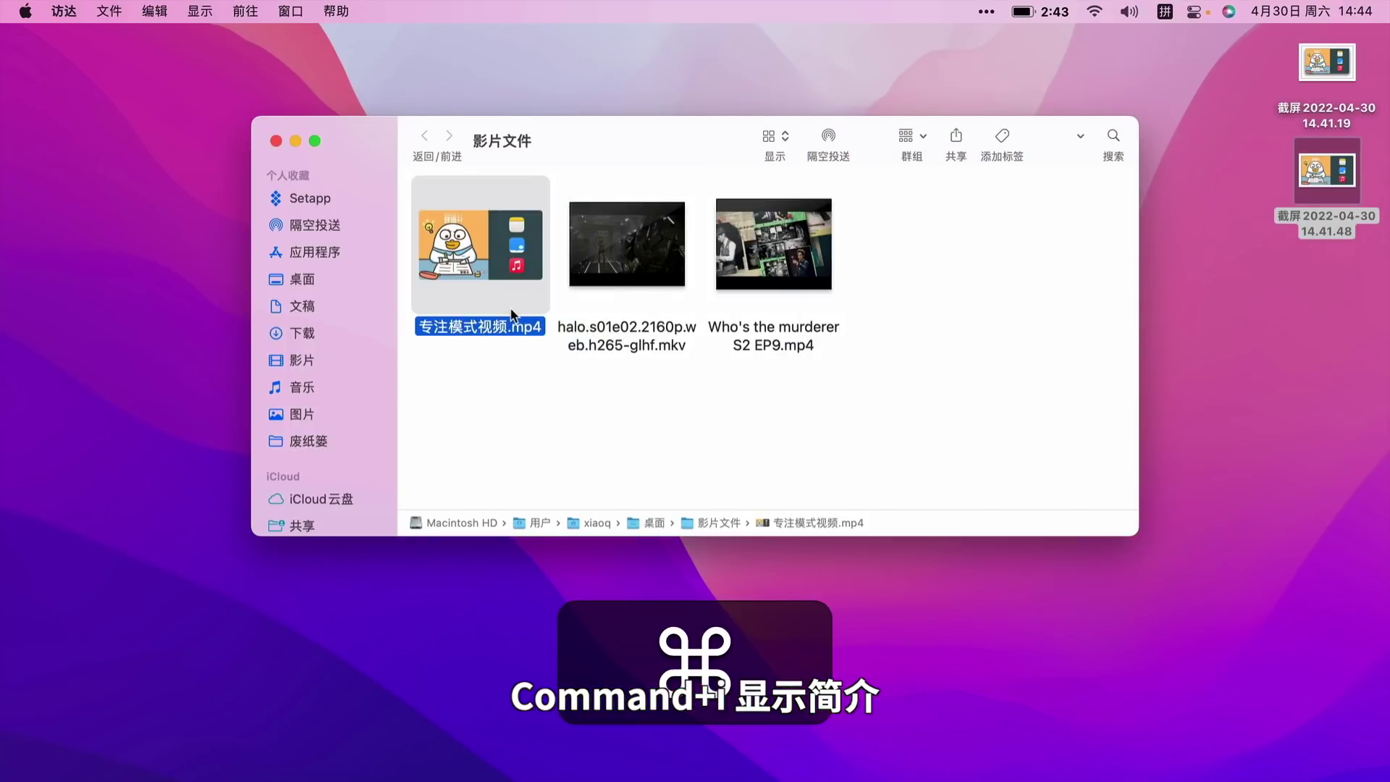
key("super+i")
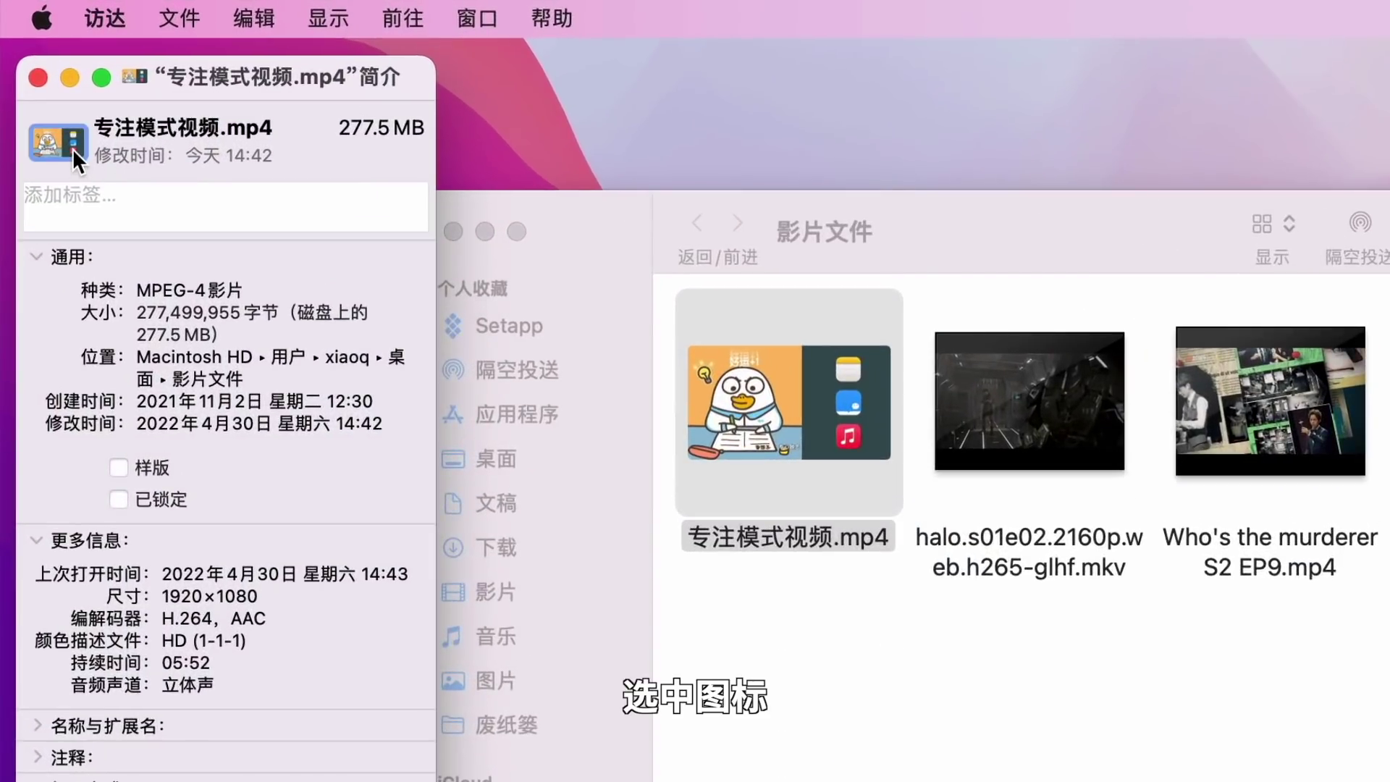
key("super+v")
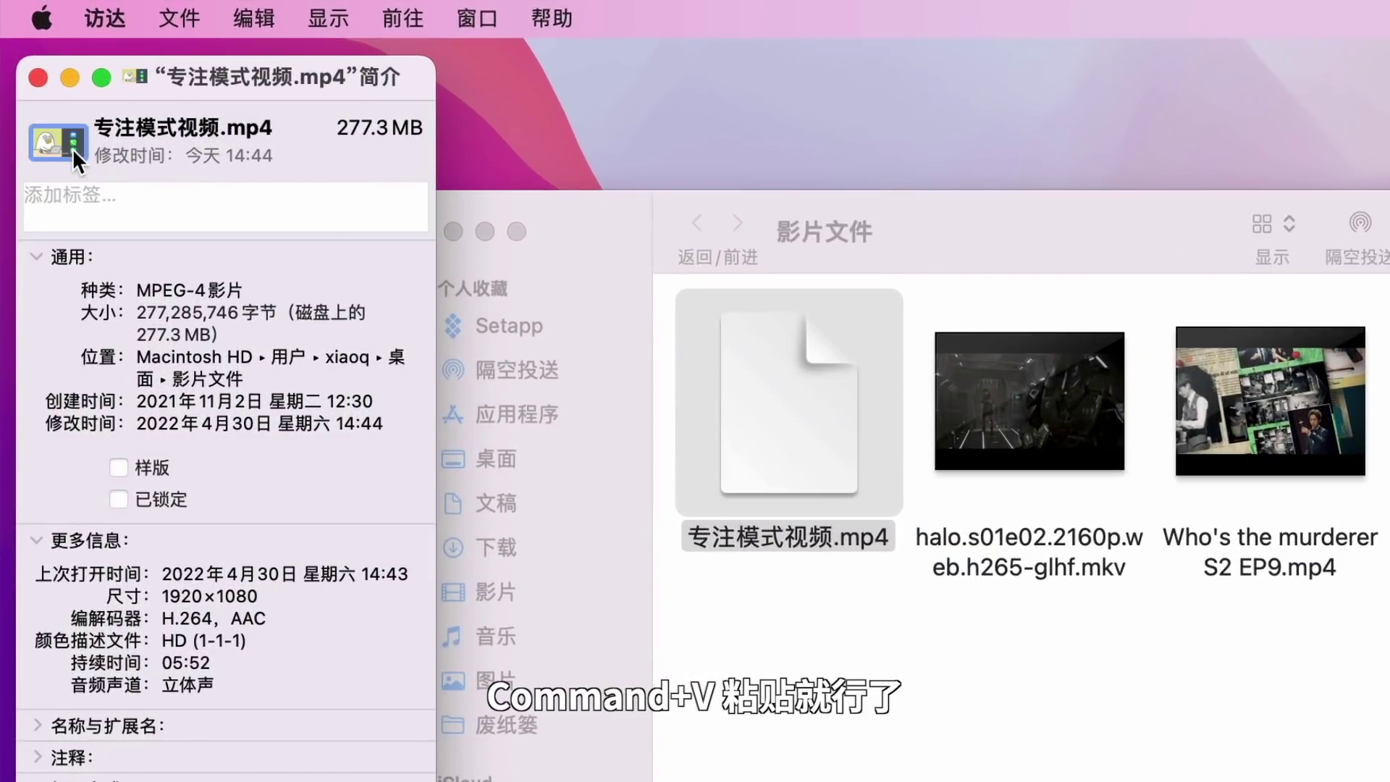
Delete the custom icon from the info of 专注模式视频.mp4.
left_click(113, 210)
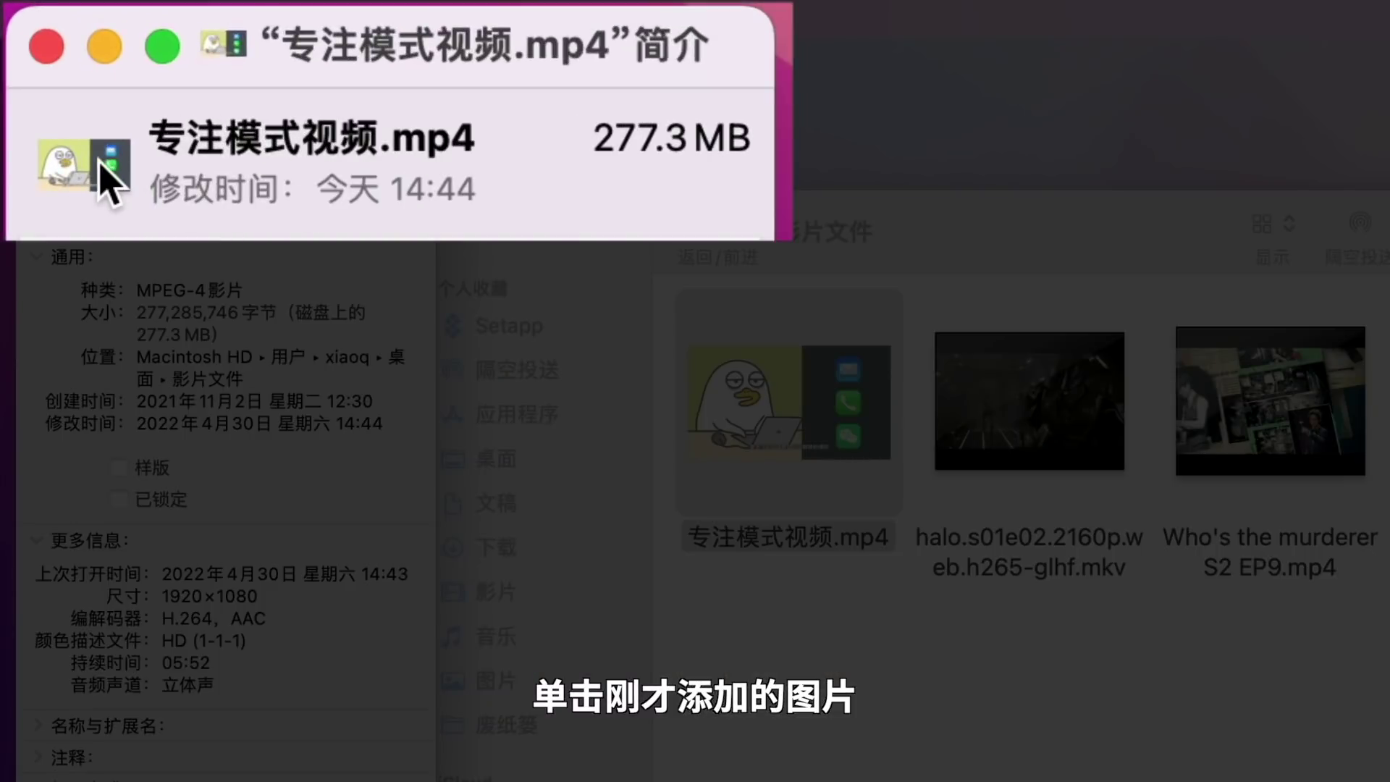
left_click(109, 185)
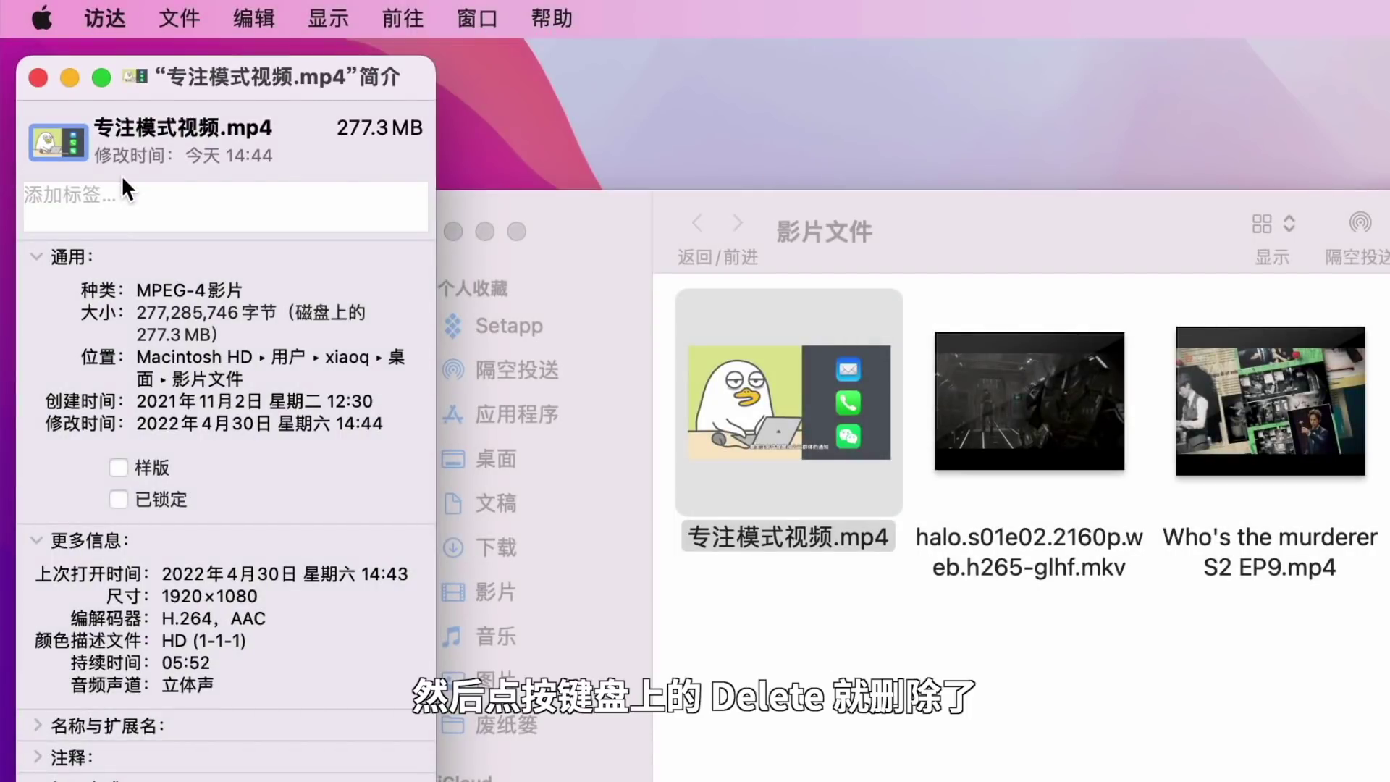
key("BackSpace")
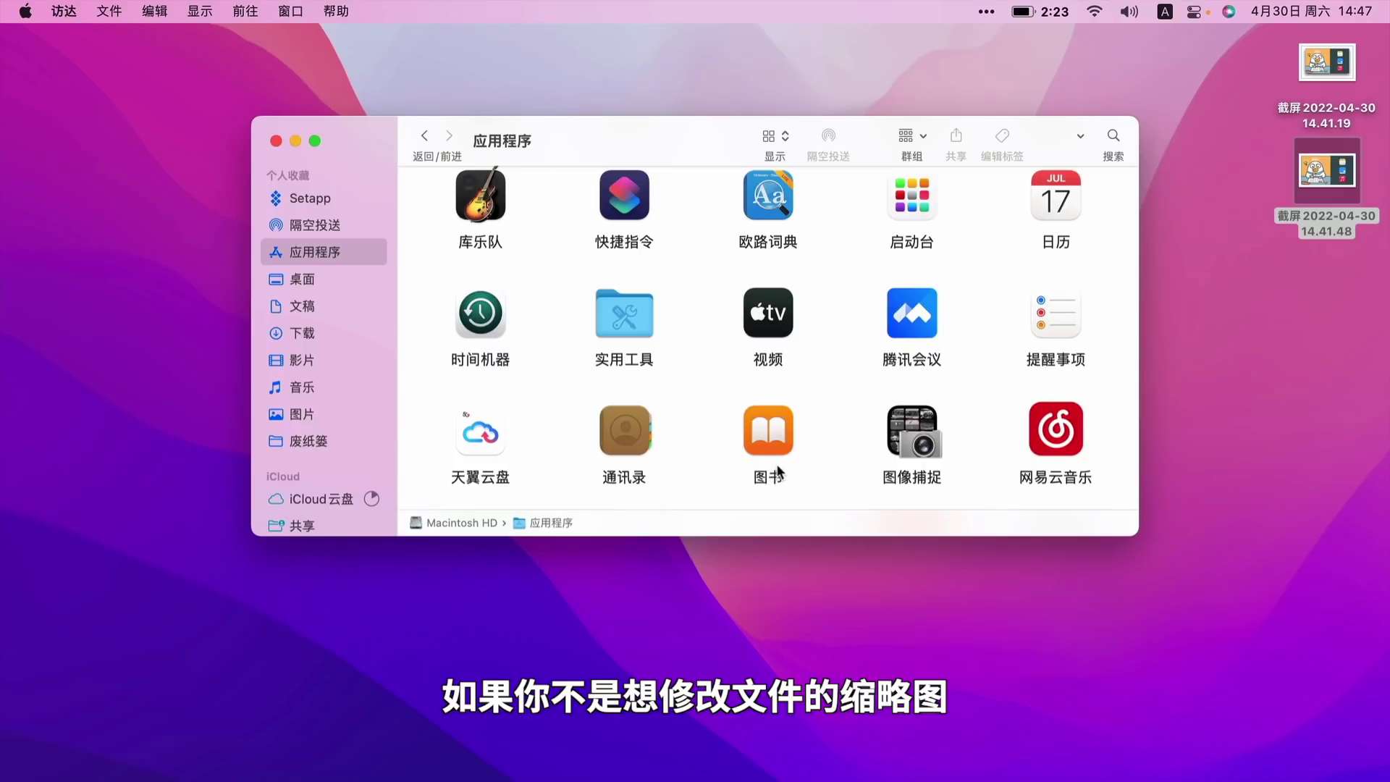
Show the info for the 图像捕捉 app in the applications folder and copy its icon.
left_click(900, 452)
key("super+i")
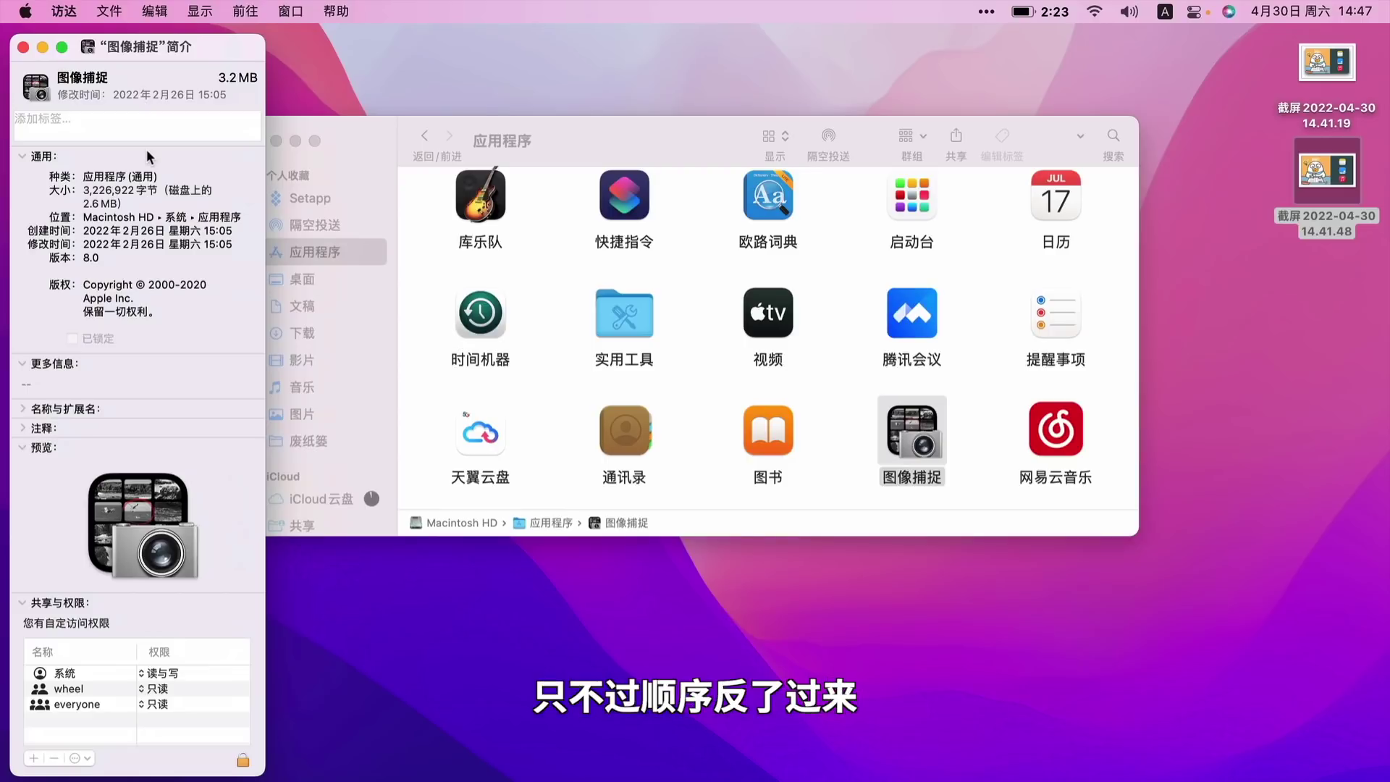
left_click(35, 81)
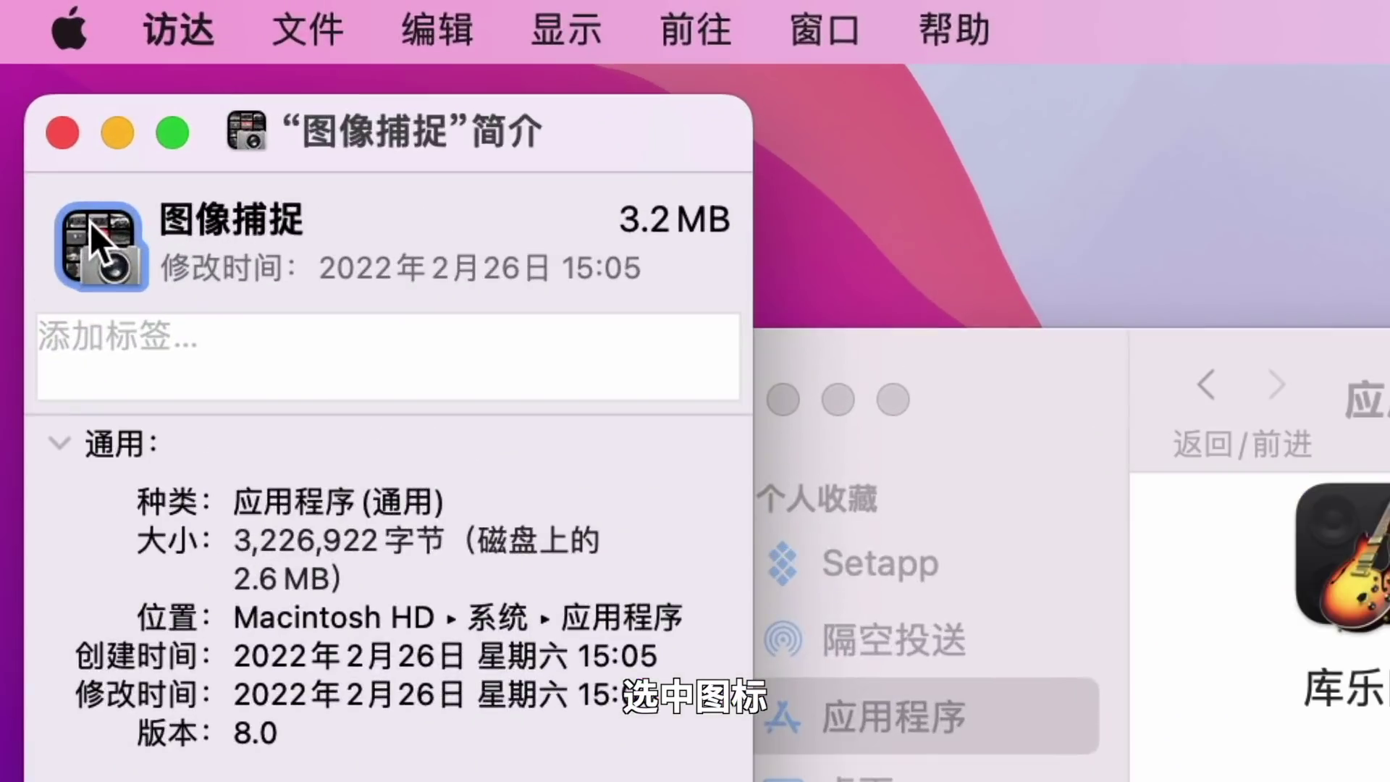
key("super+c")
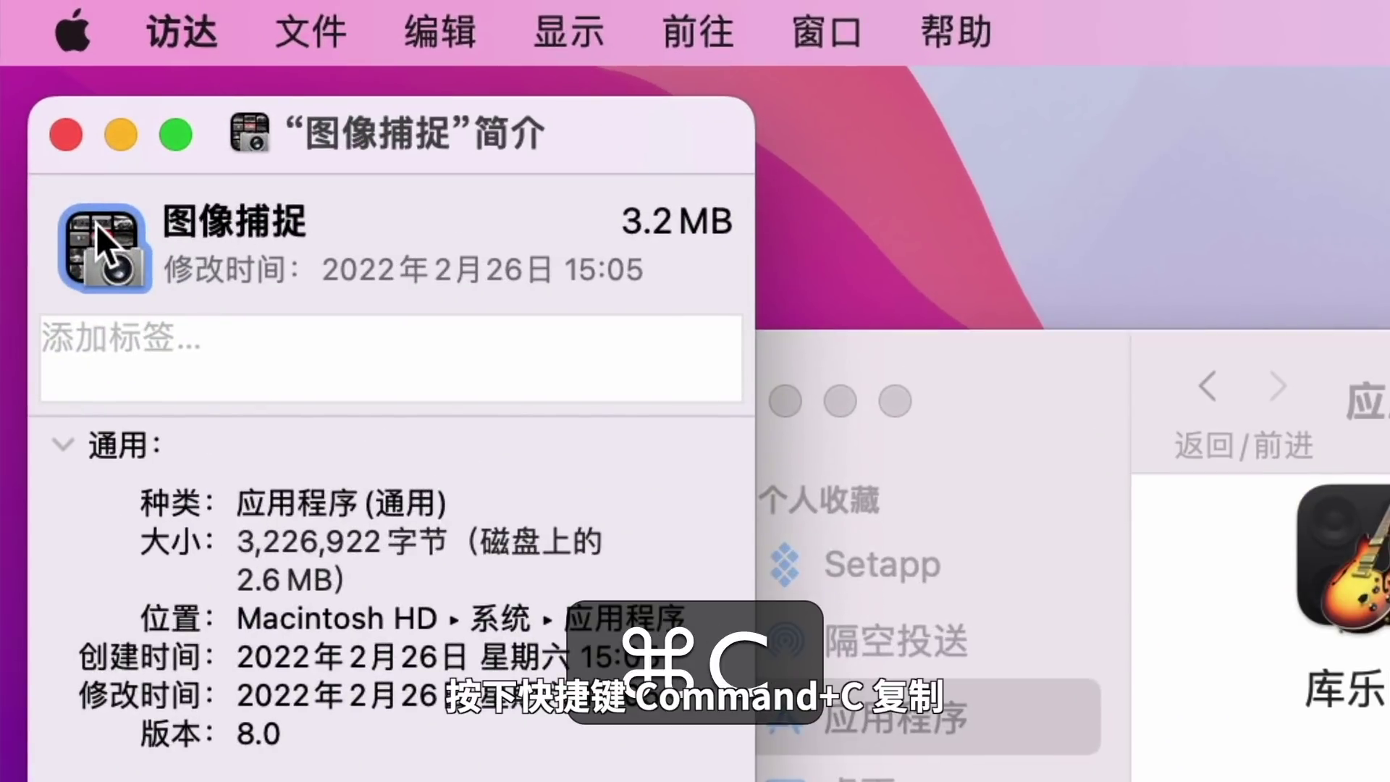
Paste the copied icon onto the blank Keynote slide, move it to about x 381, y -37 points and show its image options.
key("super+v")
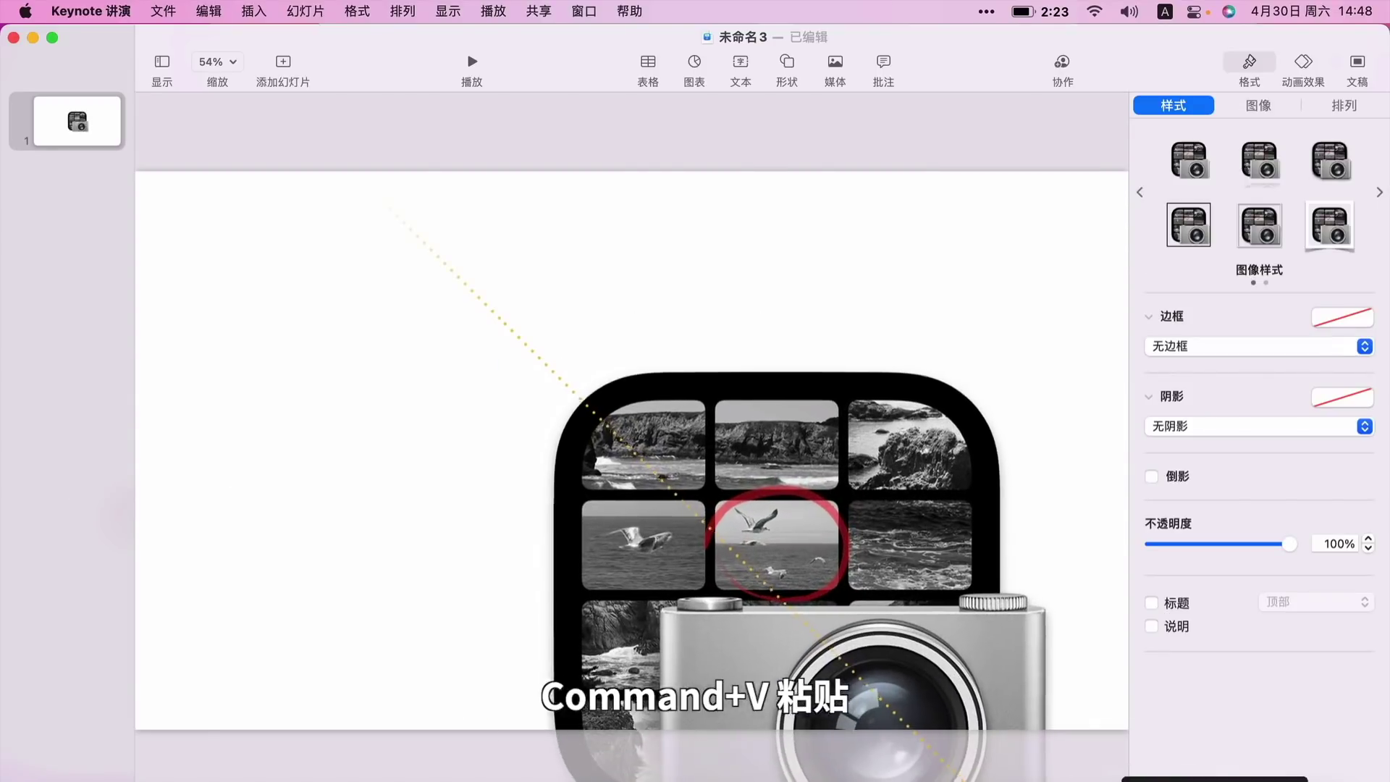
left_click_drag(873, 628, 706, 461)
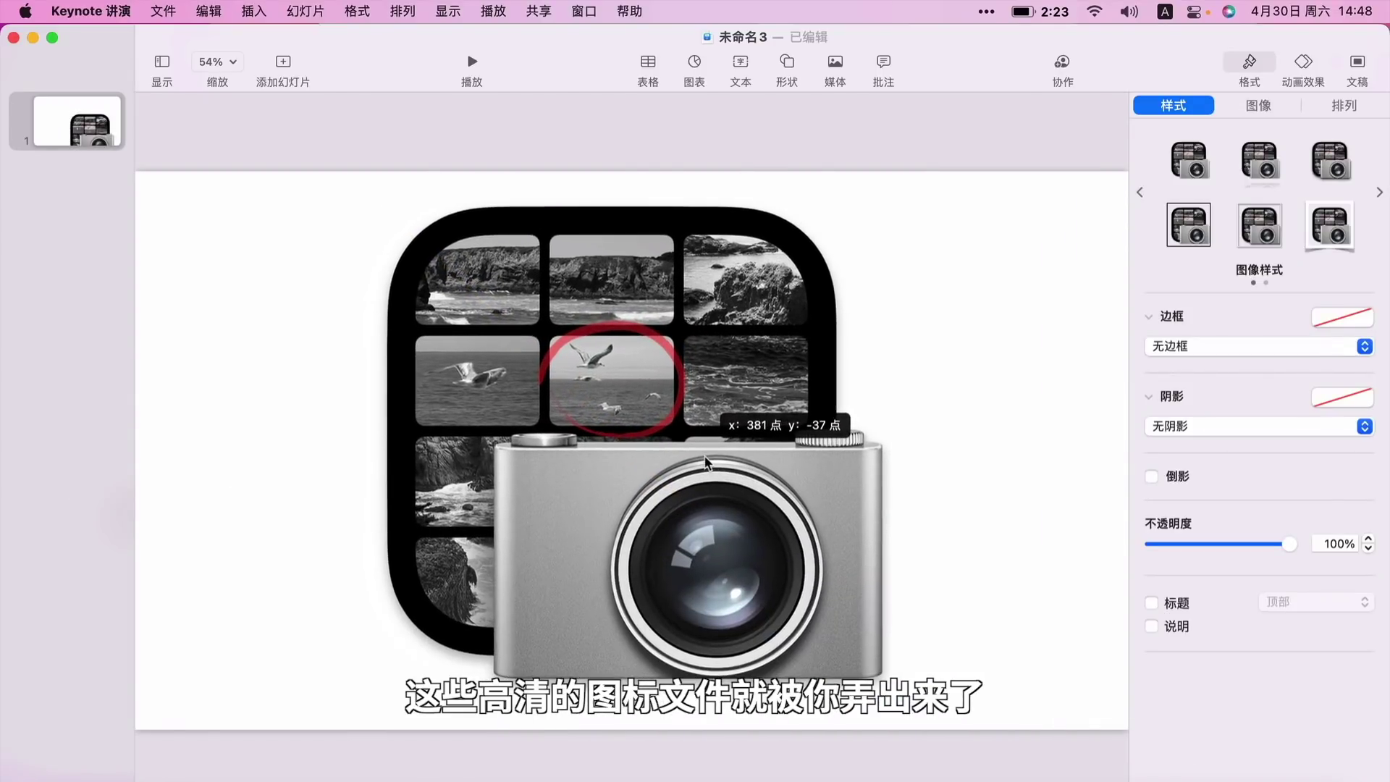
left_click(1263, 106)
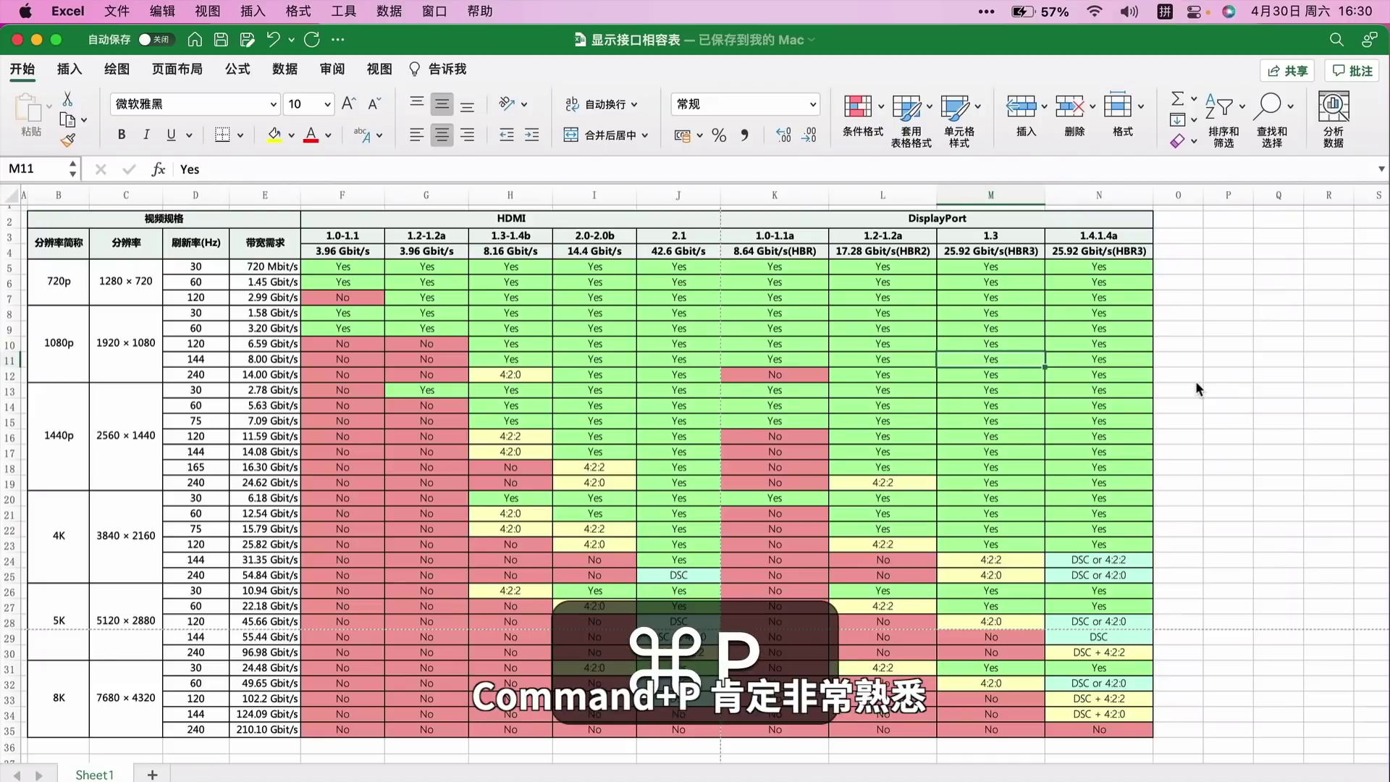
Open the print dialog for the 显示接口相容表 sheet, view the printer choices and choose to save the sheet as PDF.
key("super+p")
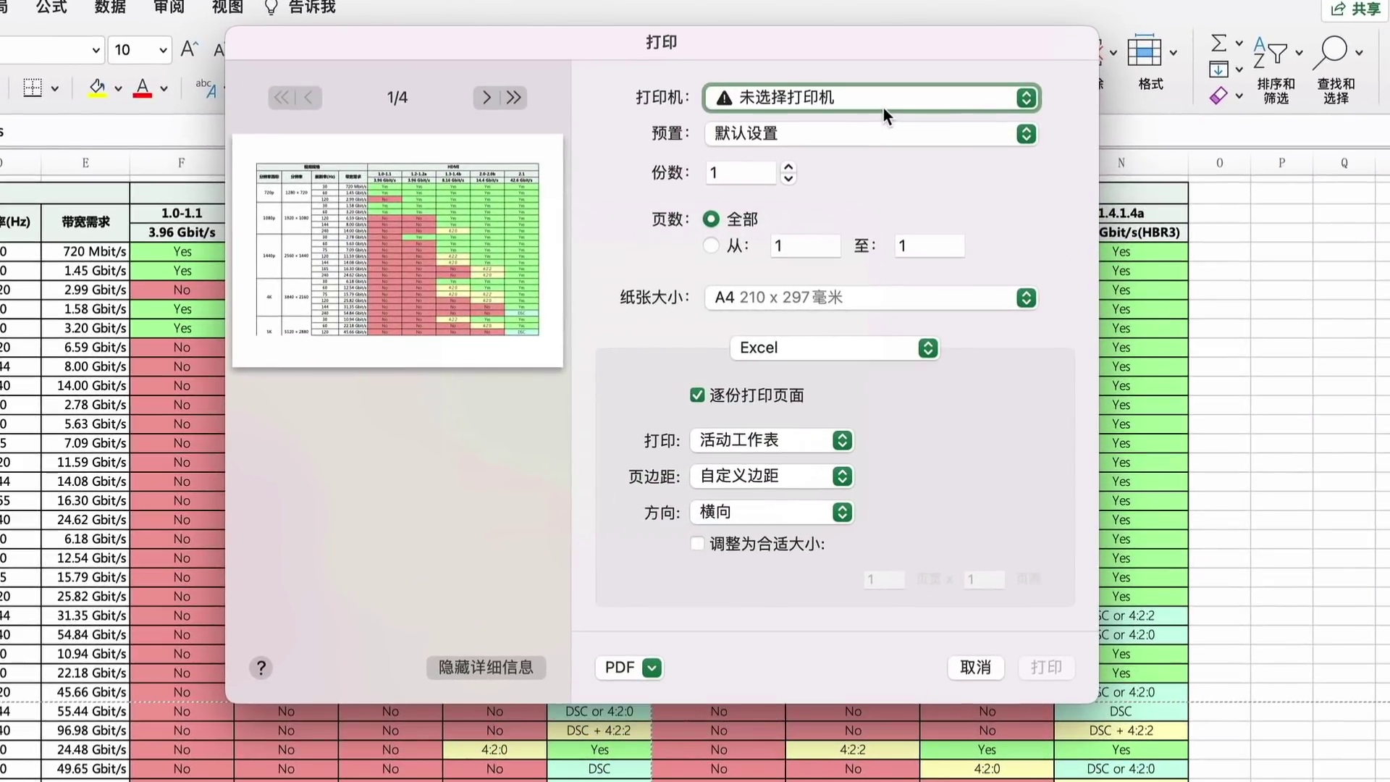
left_click(891, 121)
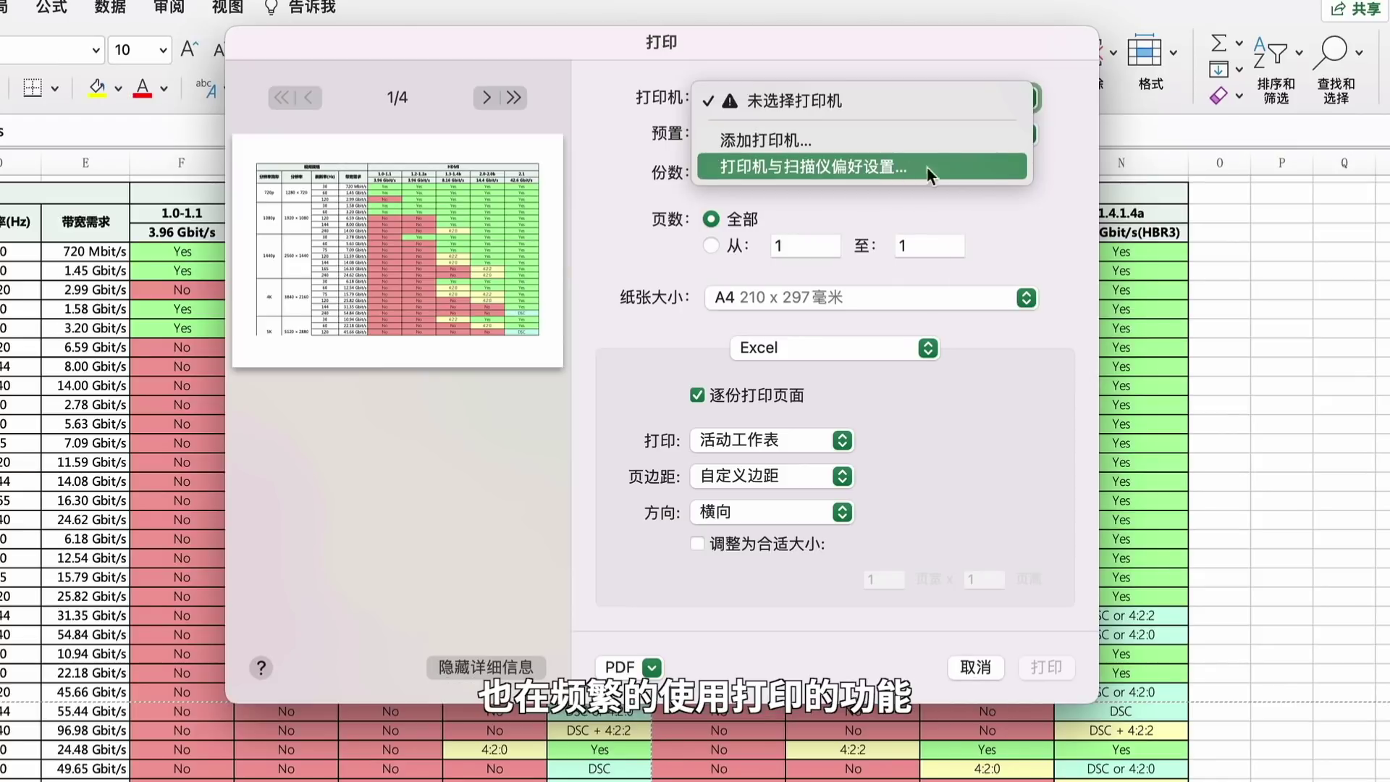
left_click(1056, 198)
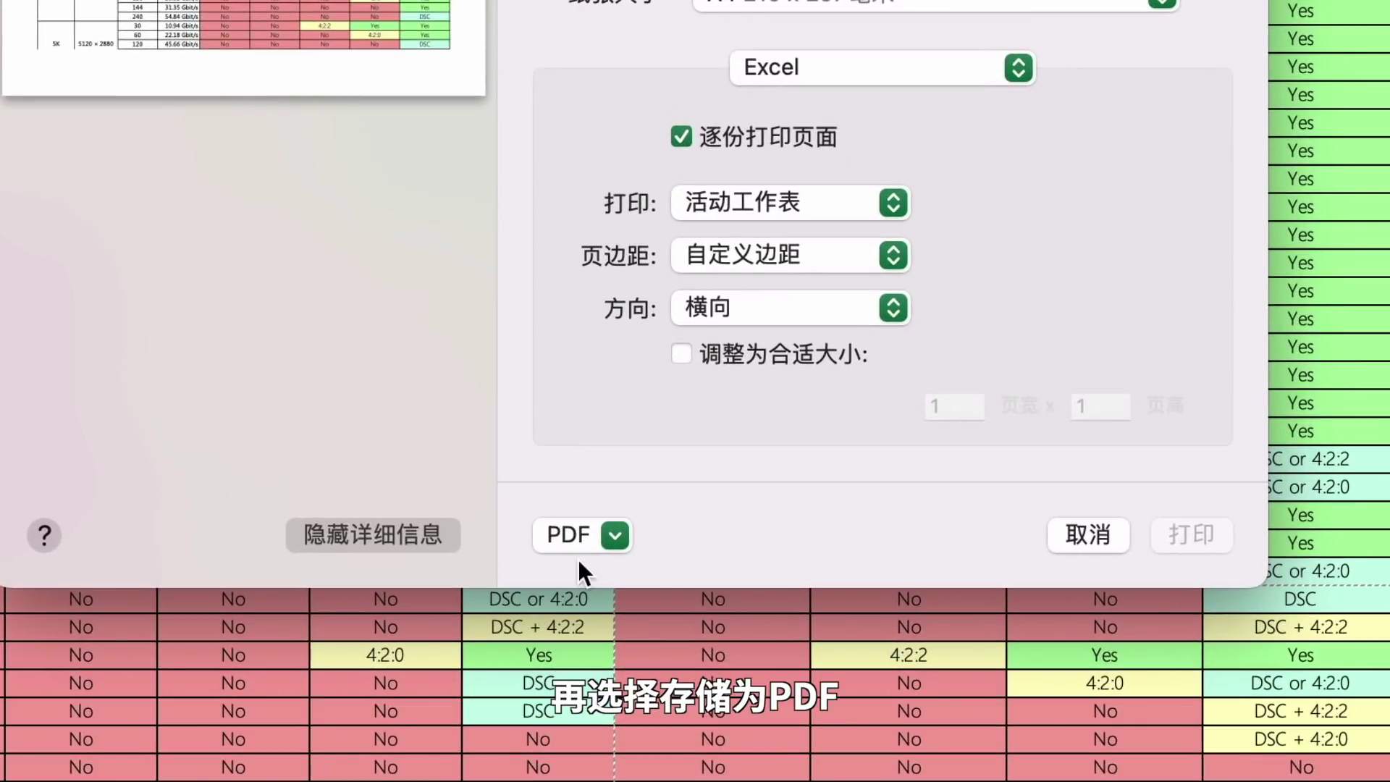
left_click(577, 541)
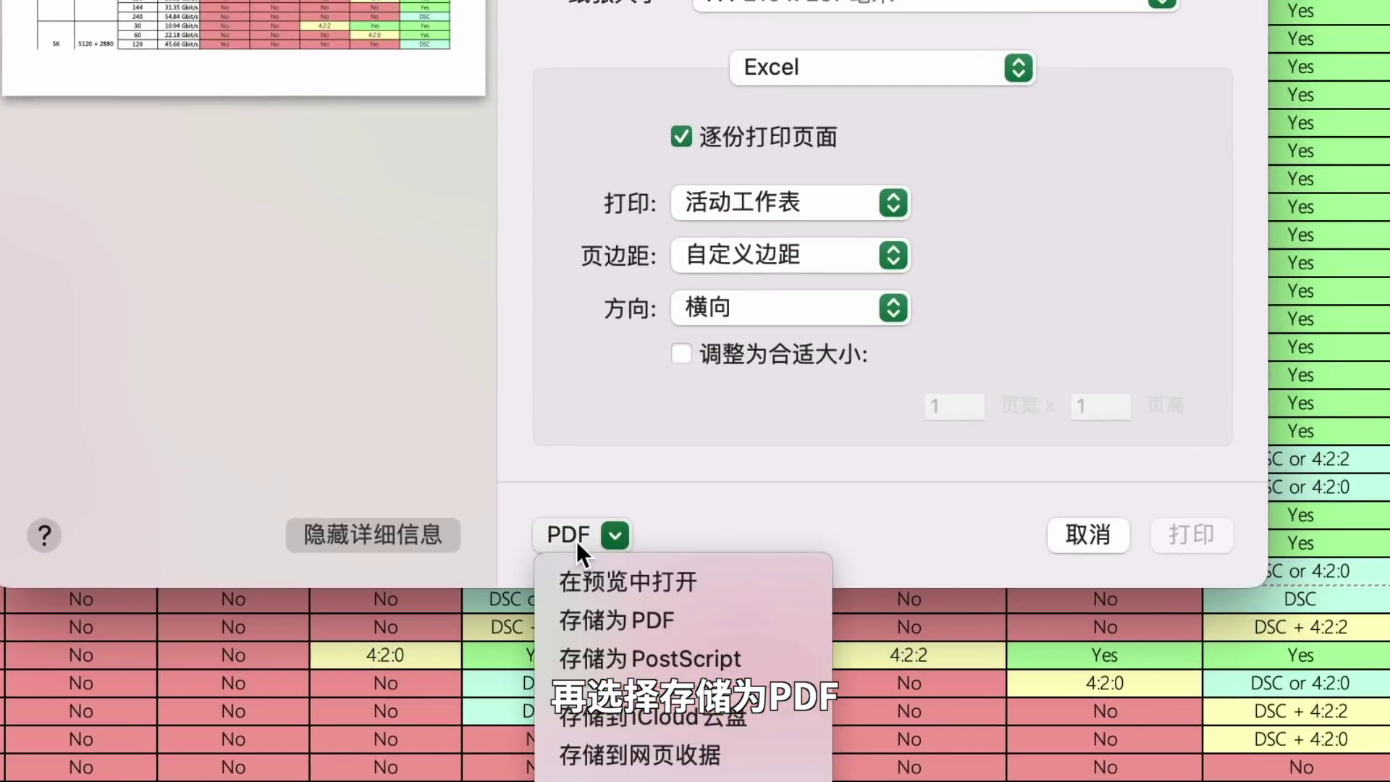
left_click(627, 627)
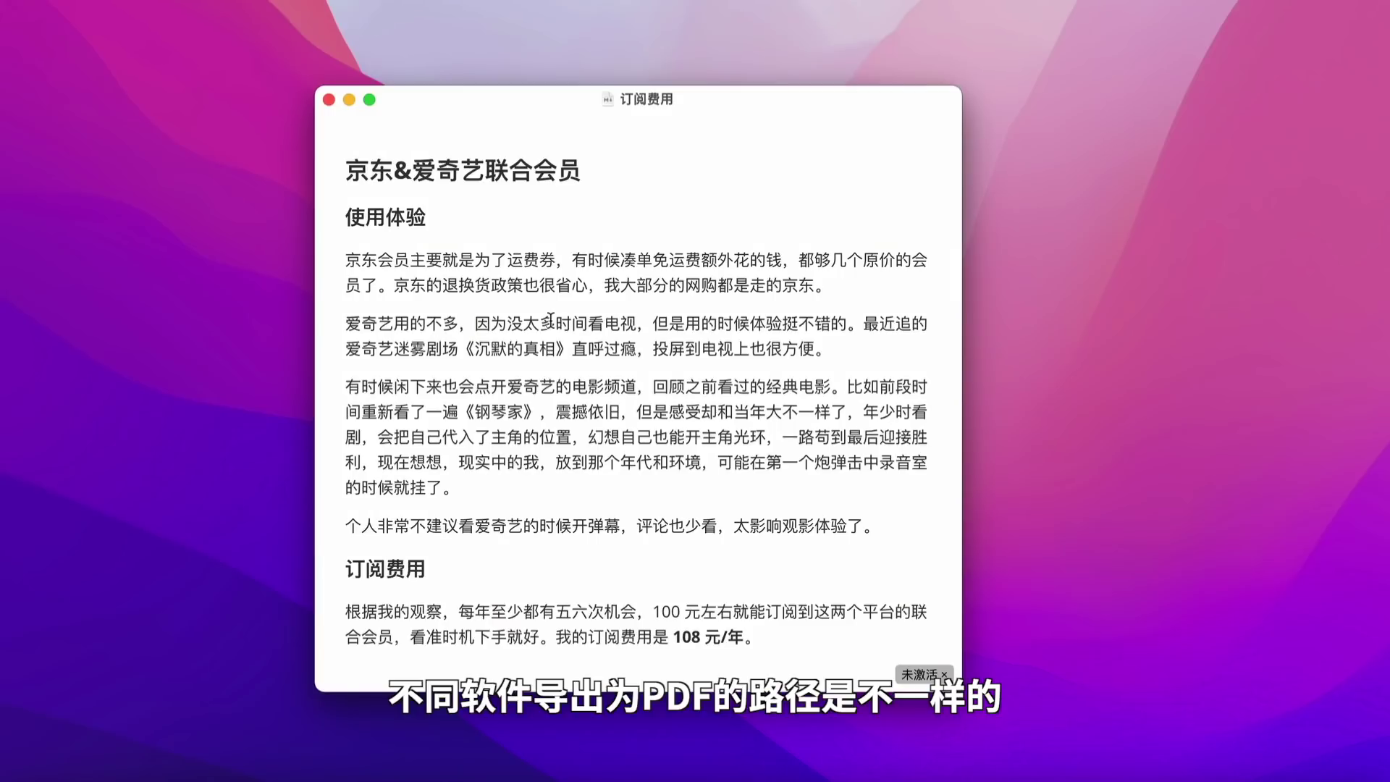
Bring up the print dialog for the 订阅费用 document and for the sspai.com article in Safari.
key("super+p")
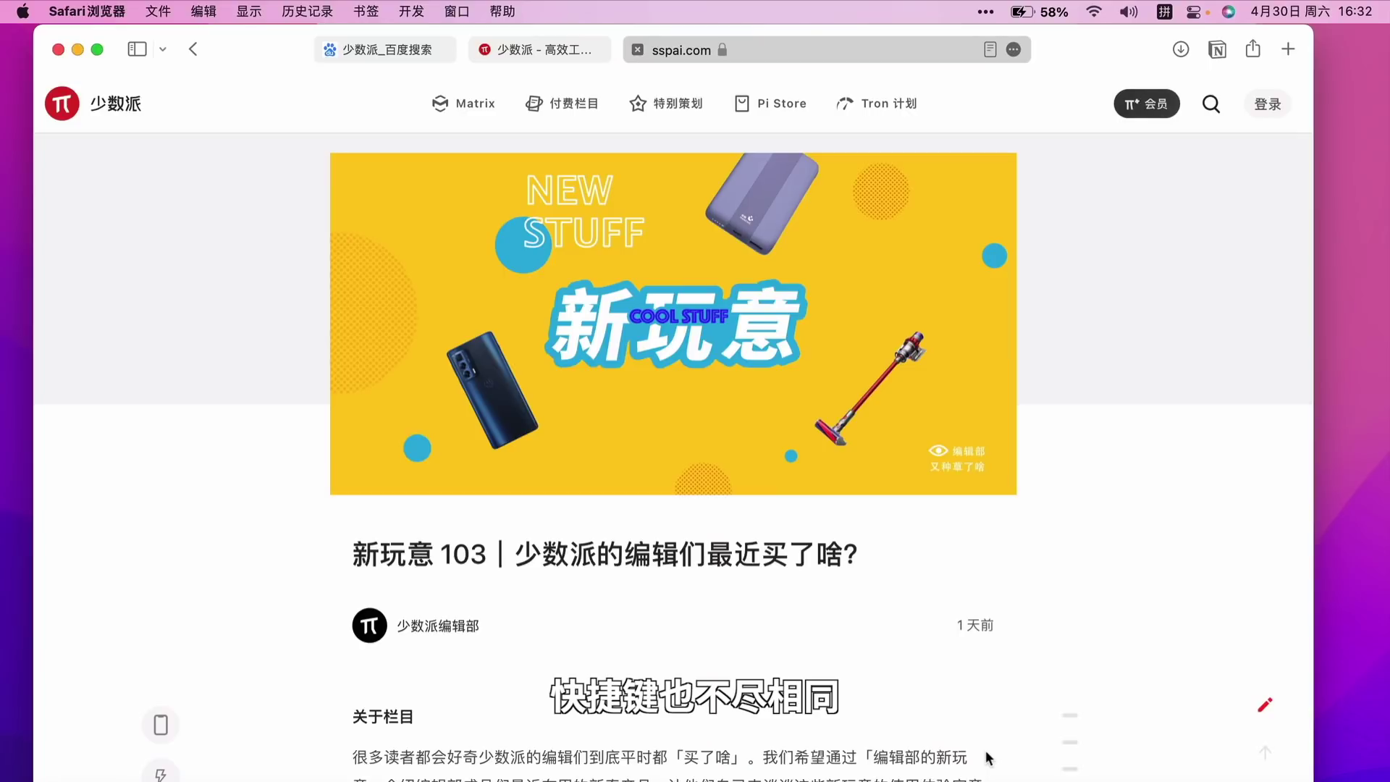
key("super+p")
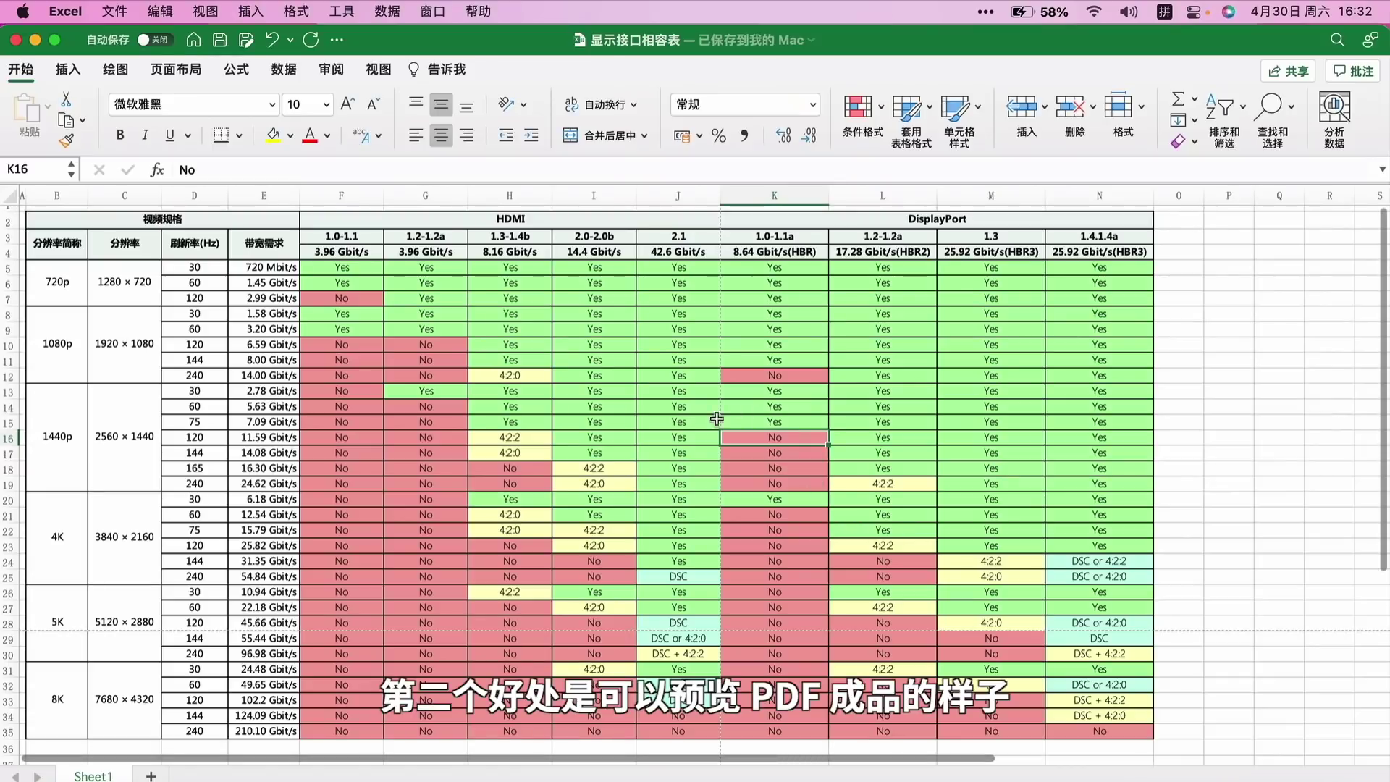
Open the print dialog for the Excel sheet and page through its print preview.
key("super+p")
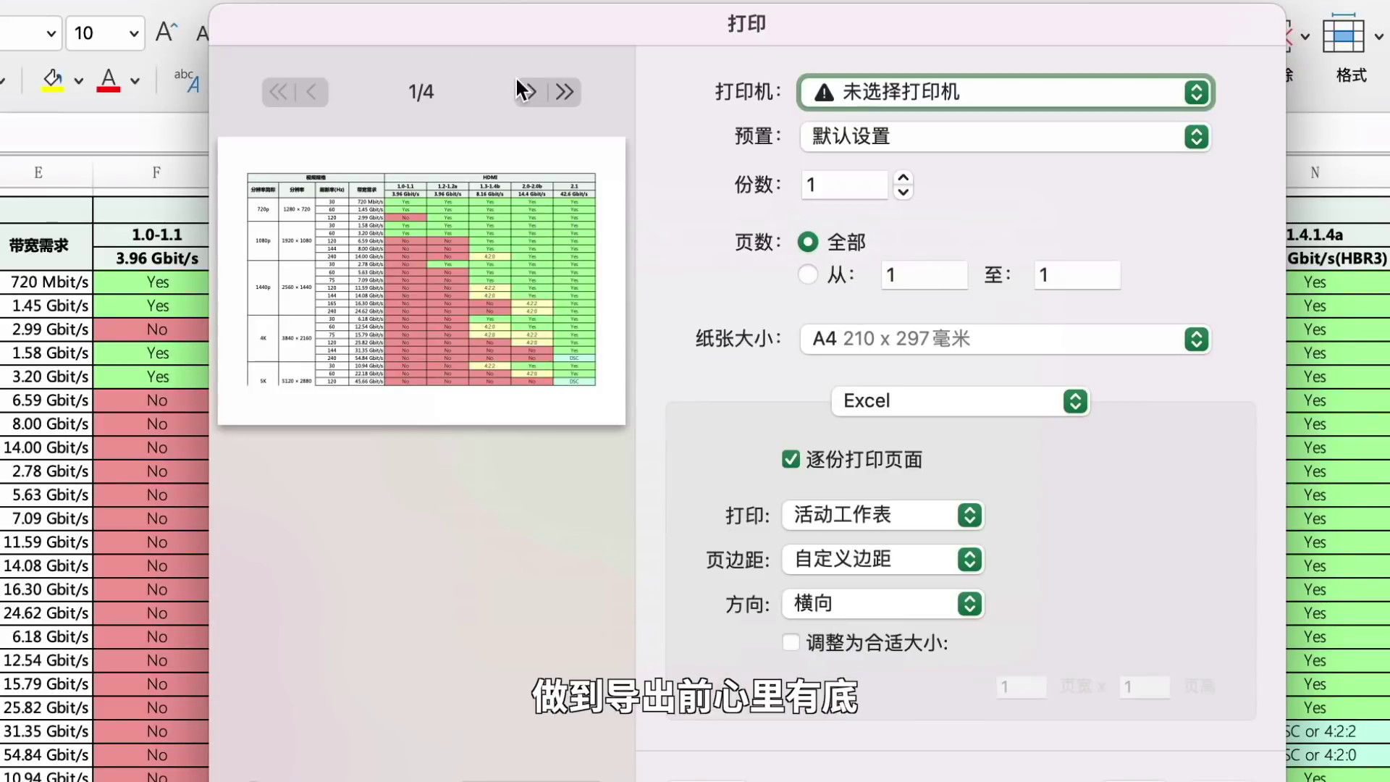
left_click(520, 78)
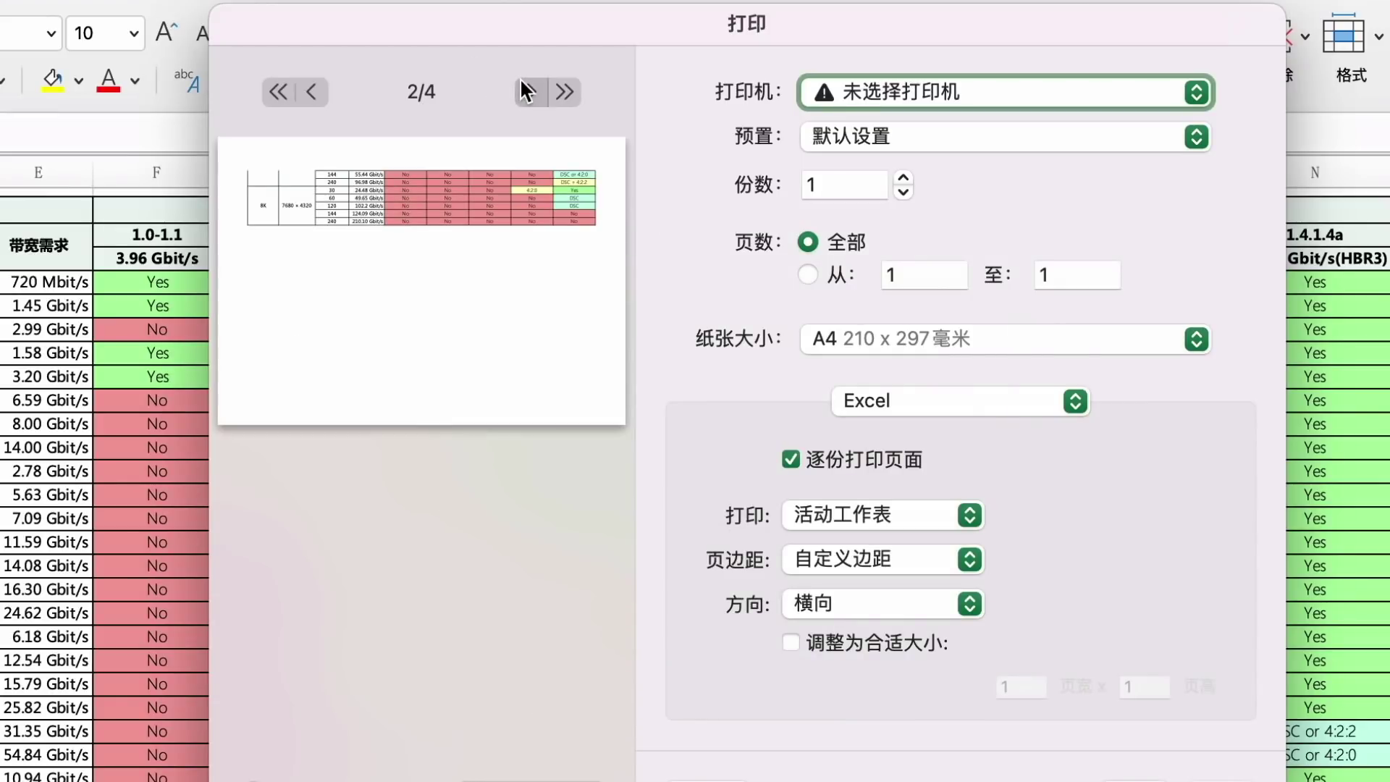
left_click(520, 78)
left_click(520, 78)
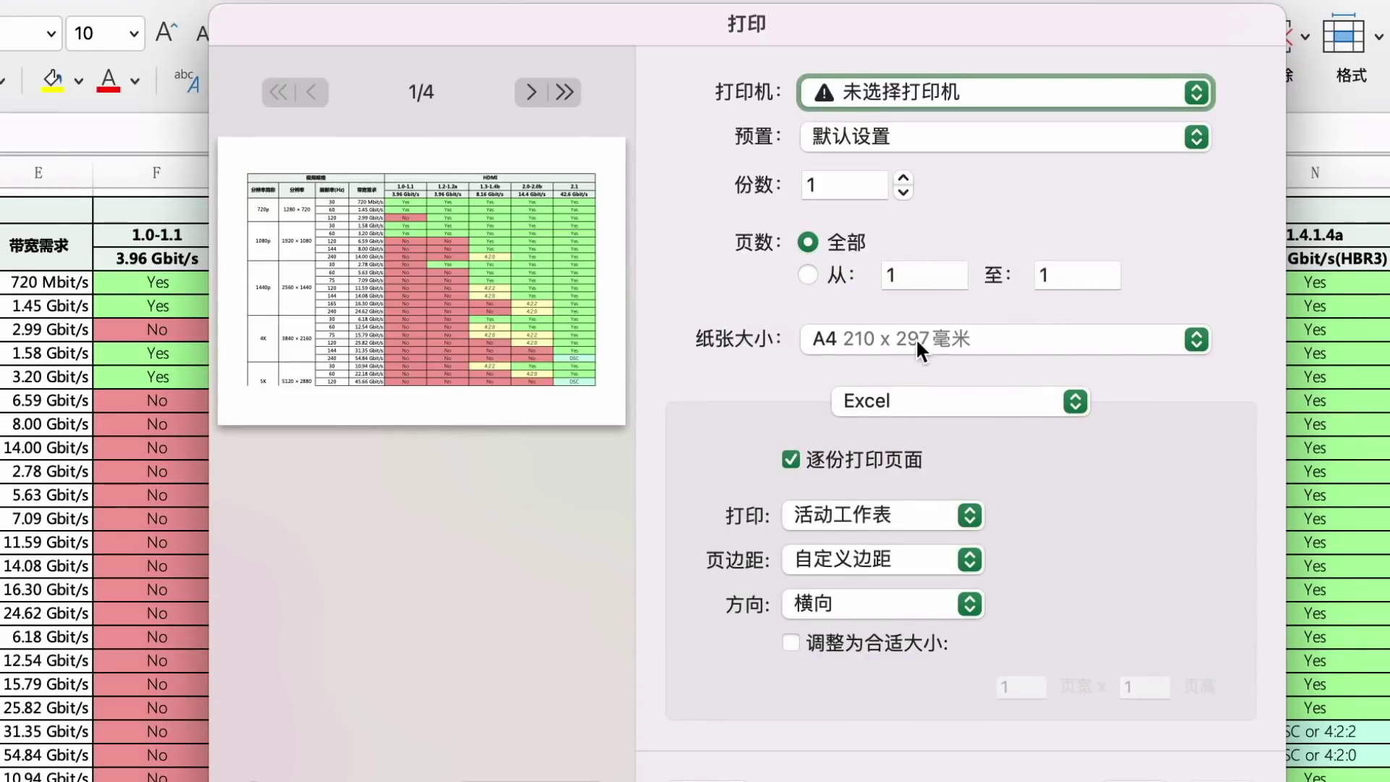
Create a custom paper size 260 mm wide and 460 mm high for the sheet and output it as a PDF.
left_click(915, 337)
left_click(950, 744)
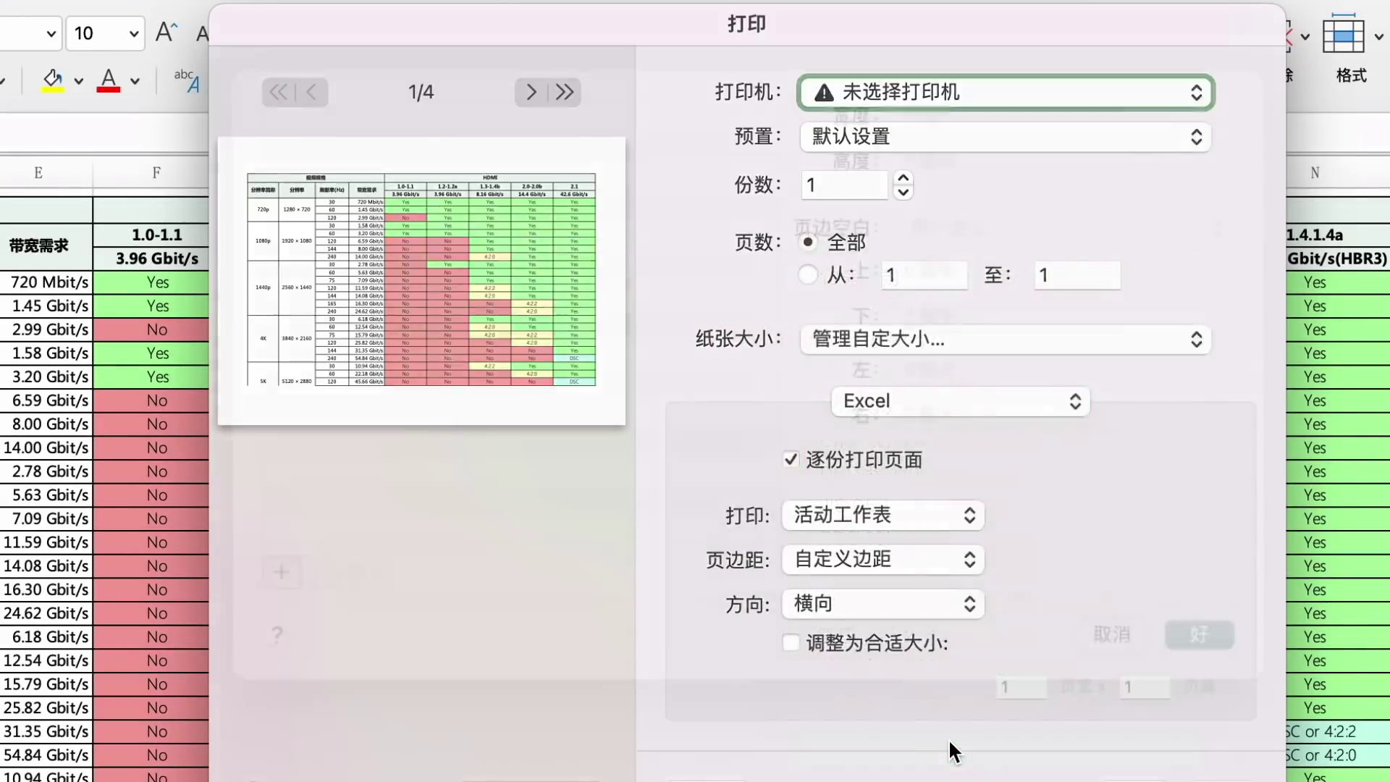
left_click(281, 619)
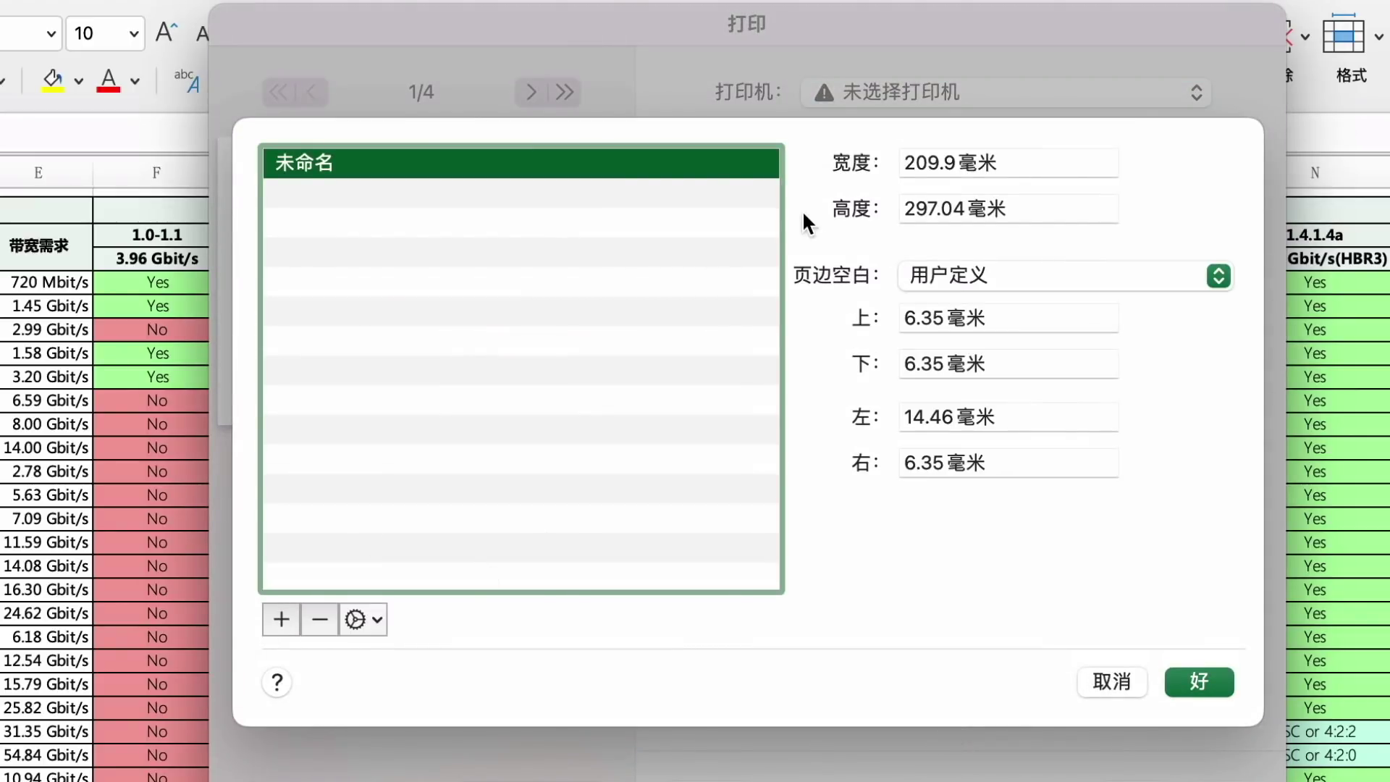
key("Tab")
type("260")
key("Tab")
type("460")
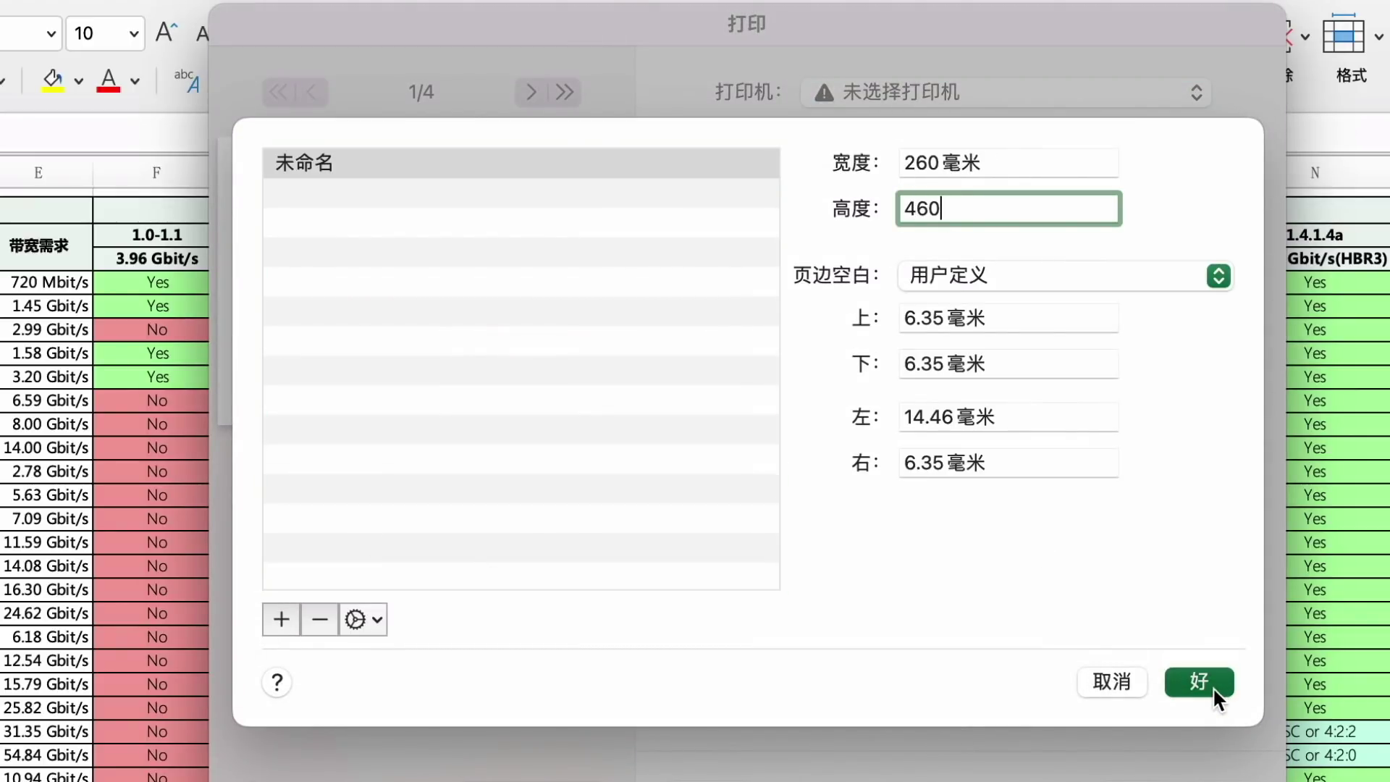
left_click(1215, 688)
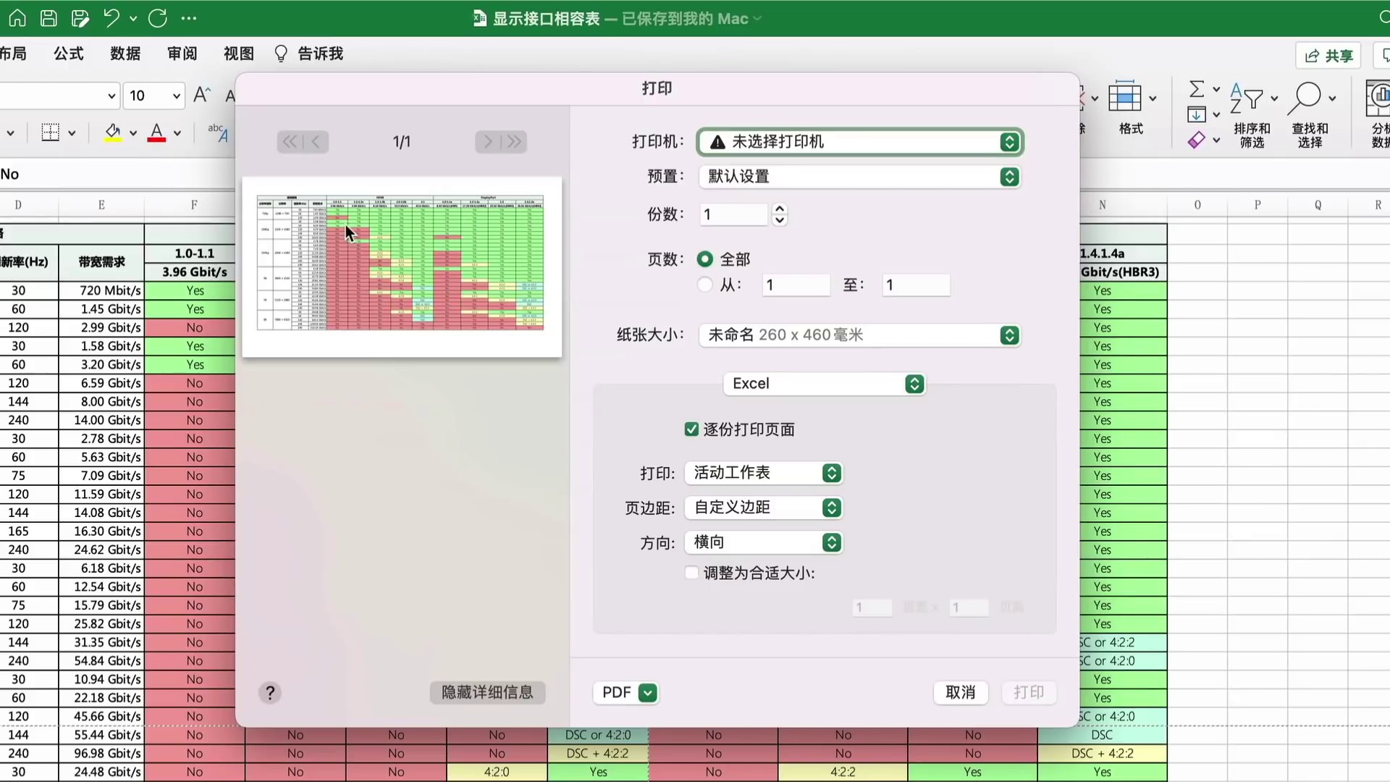
left_click(637, 694)
left_click(640, 714)
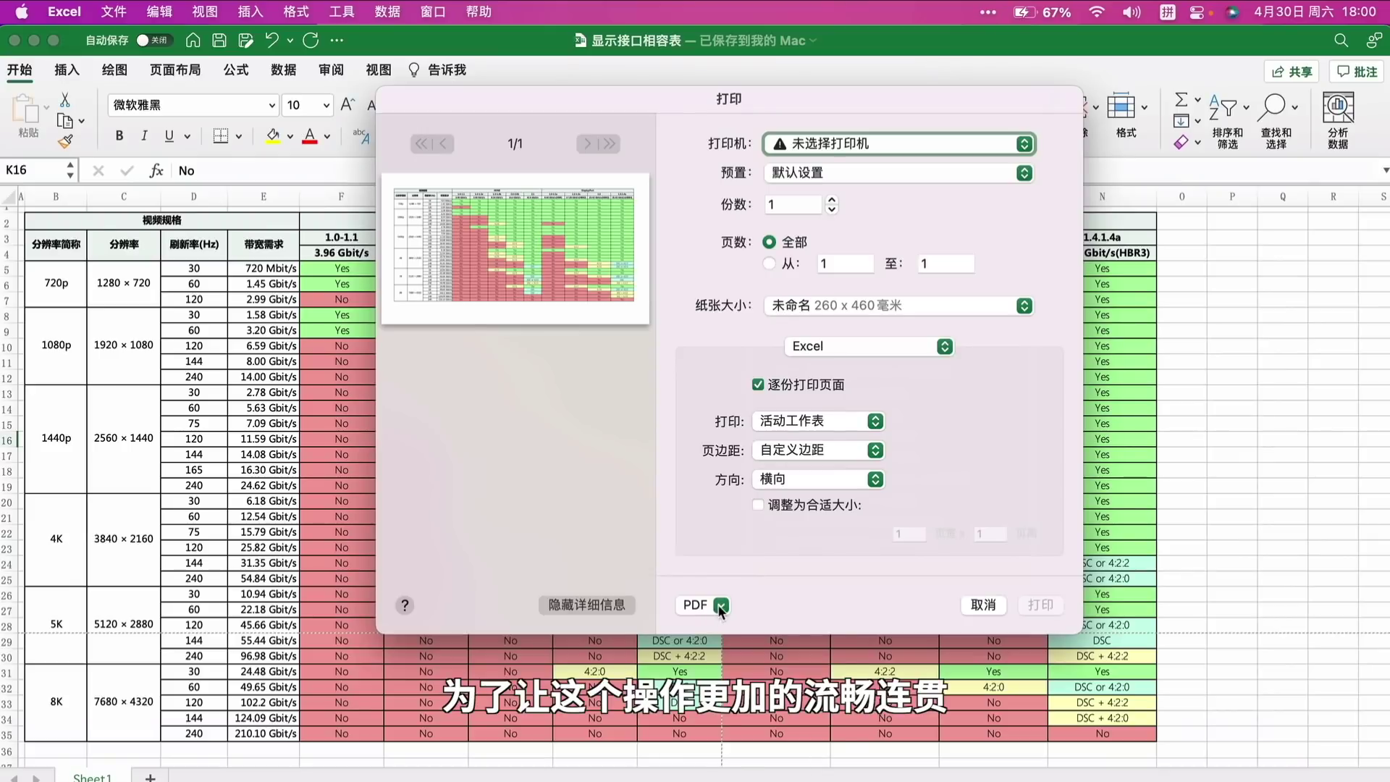
Add a keyboard shortcut for all applications with the menu title 存储为 PDF and the key combination Command+P.
left_click(721, 605)
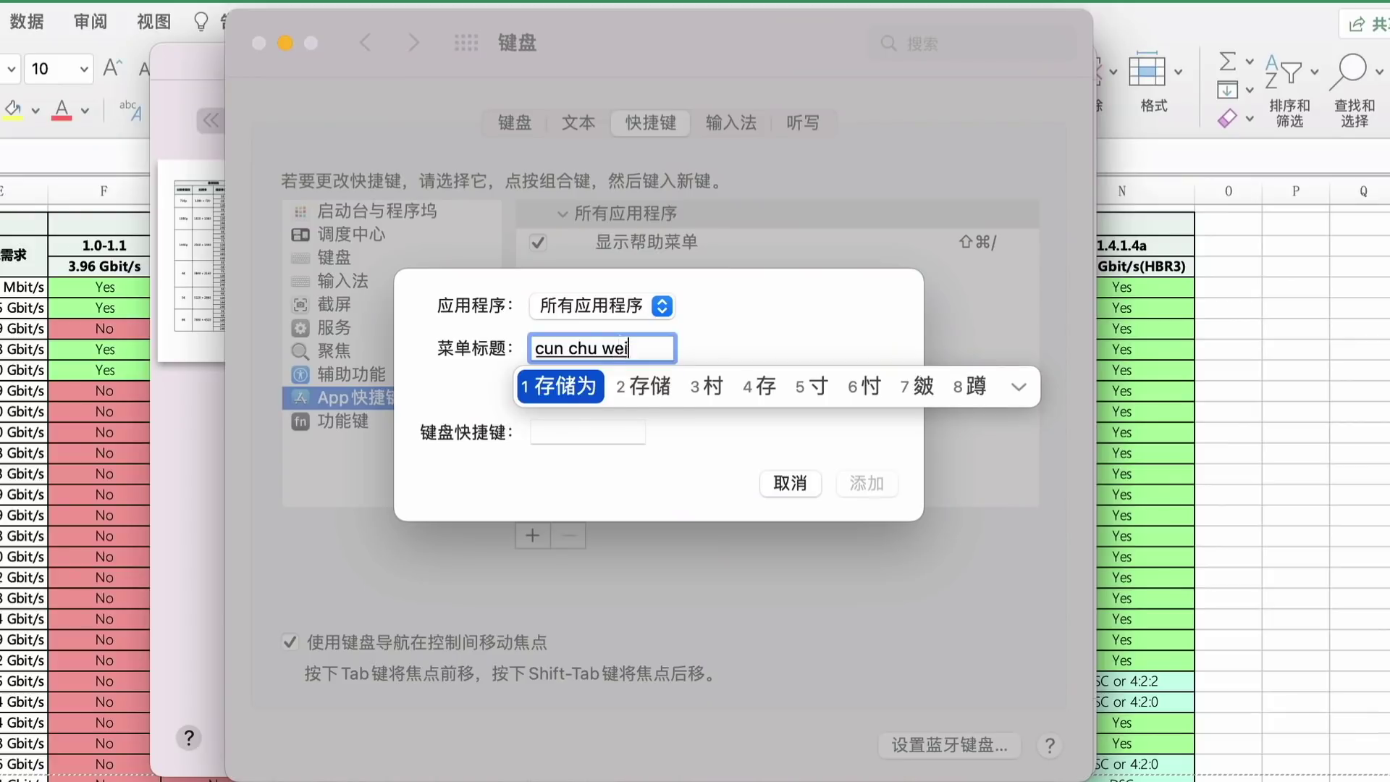
key("space")
type("PDF")
key("space")
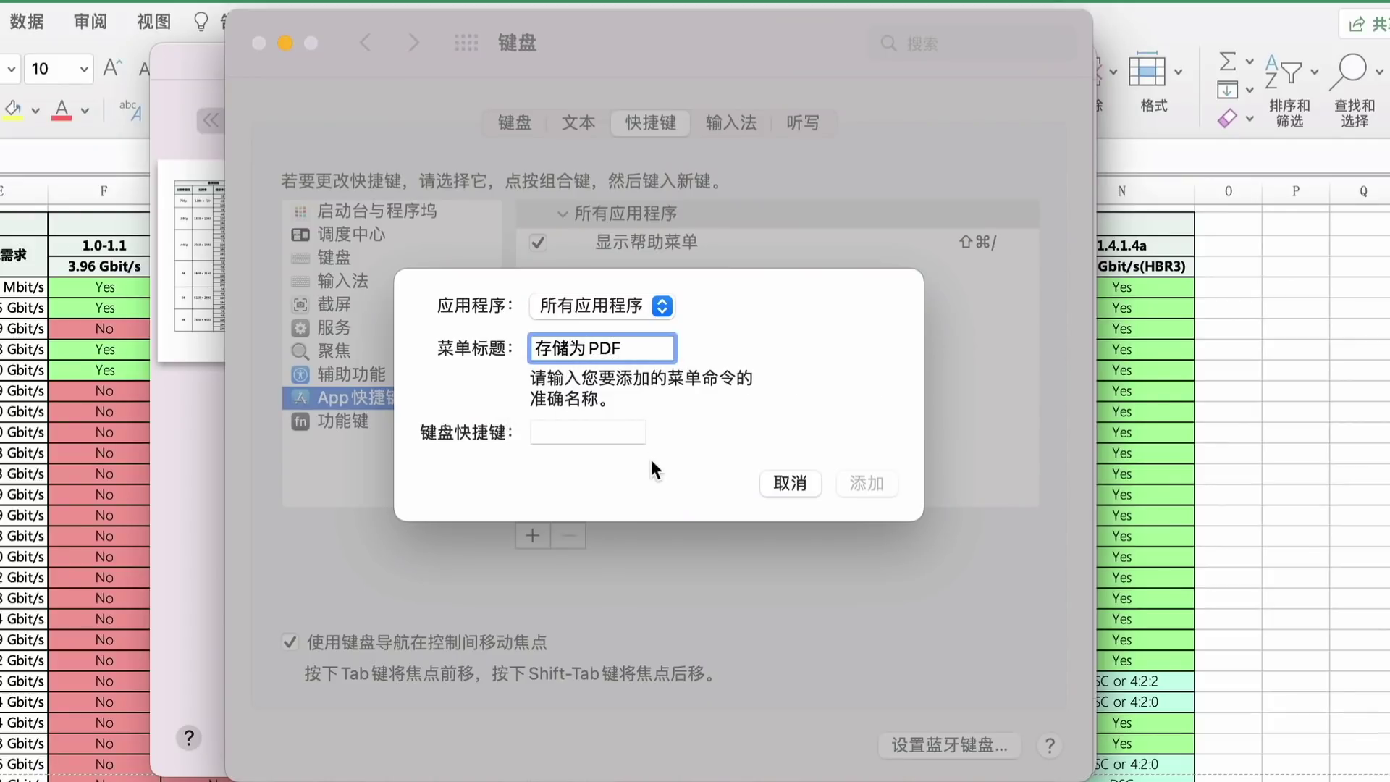
left_click(599, 434)
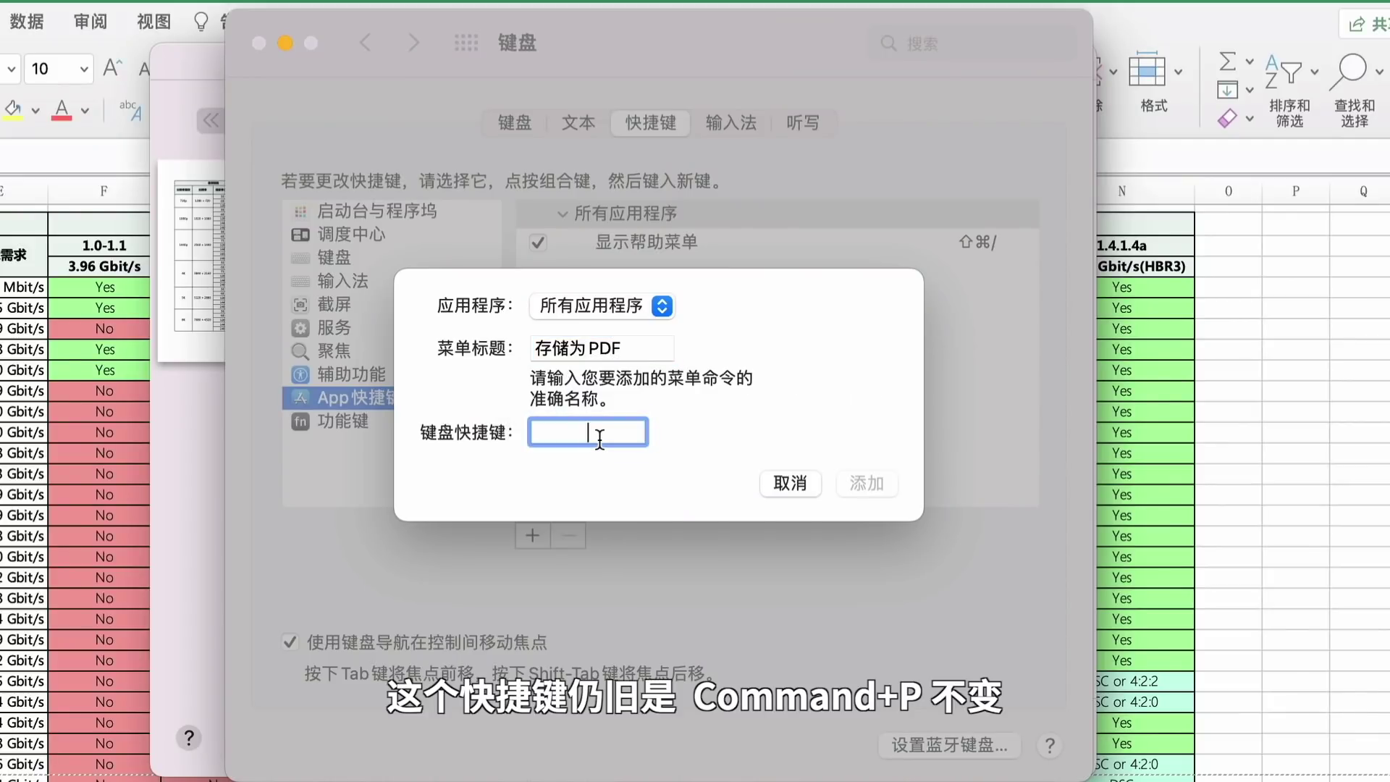
key("super+p")
left_click(853, 483)
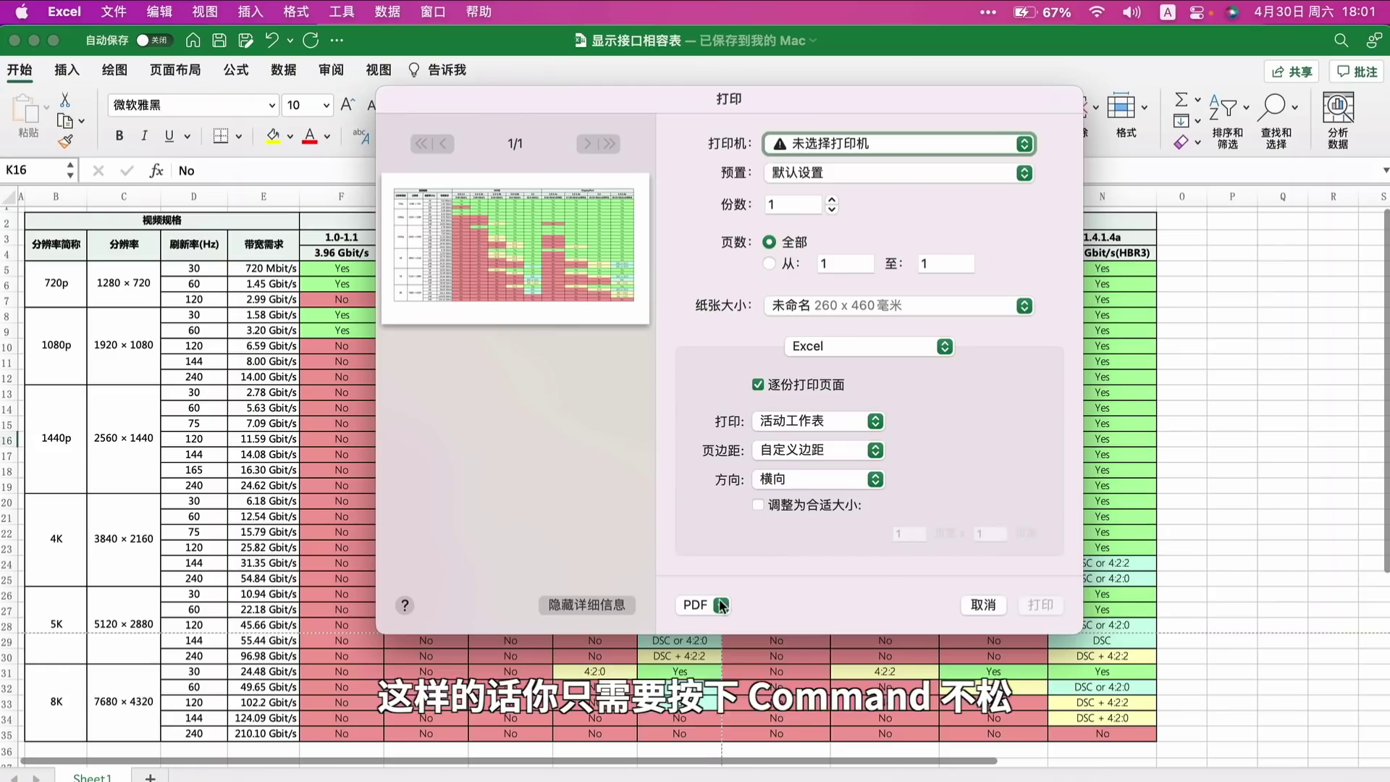
Test the new shortcut on the Excel sheet by opening the print dialog and its save-as-PDF dialog.
left_click(721, 606)
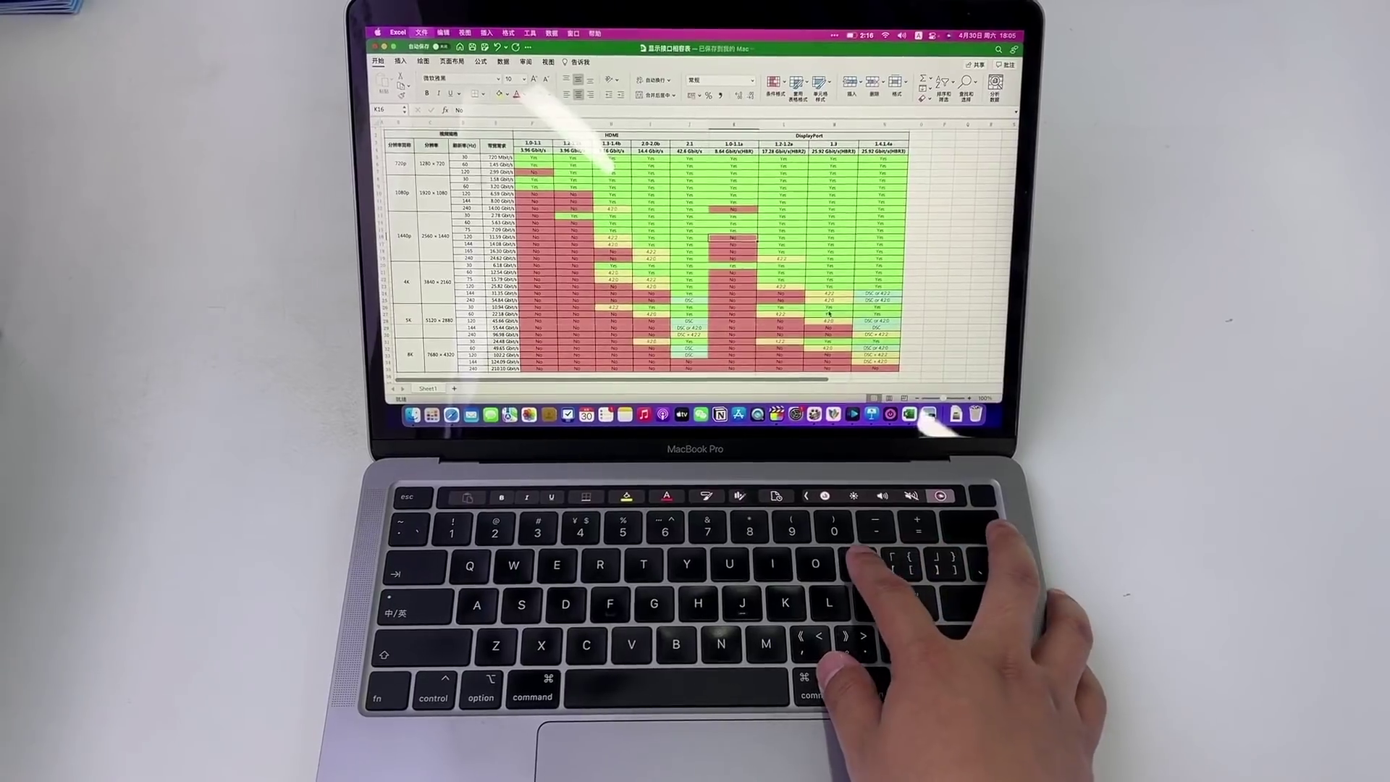
key("super+p")
key("super+p")
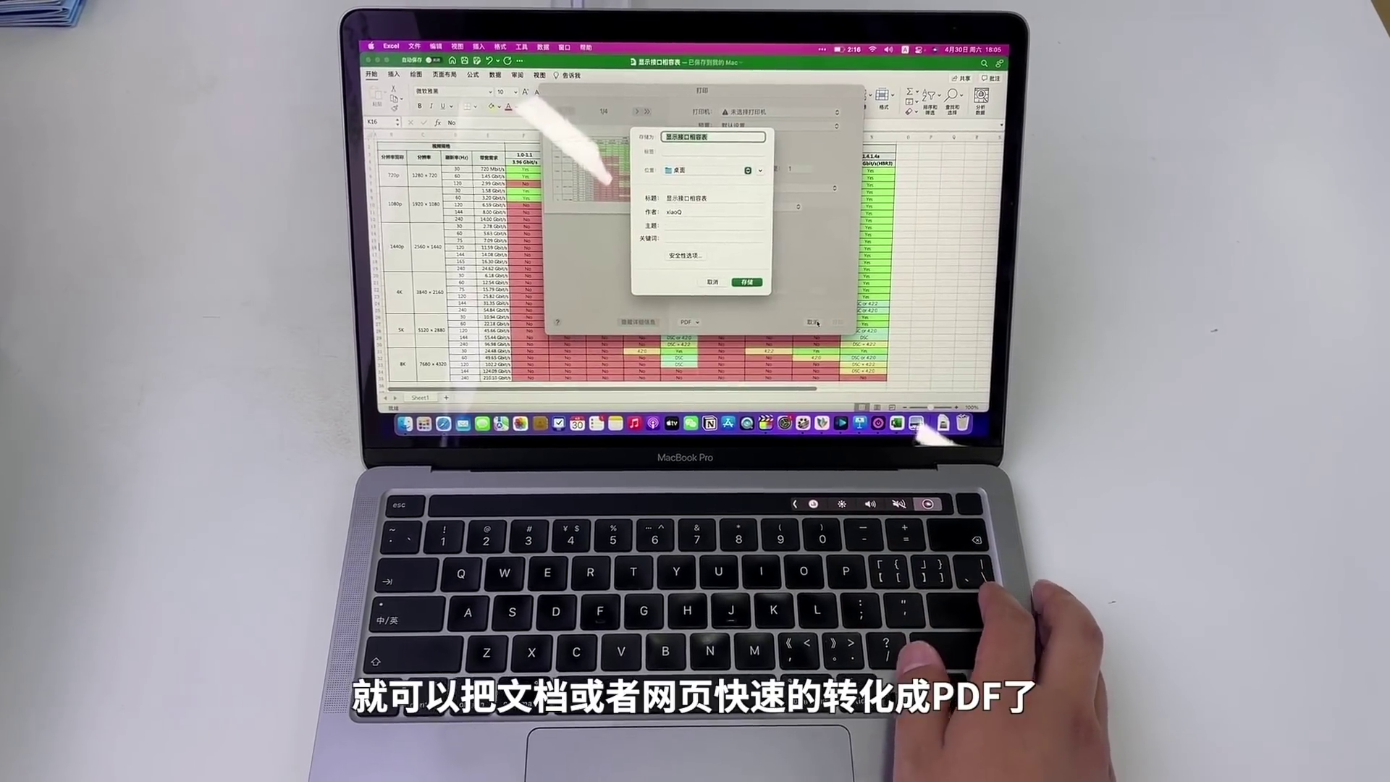
key("Escape")
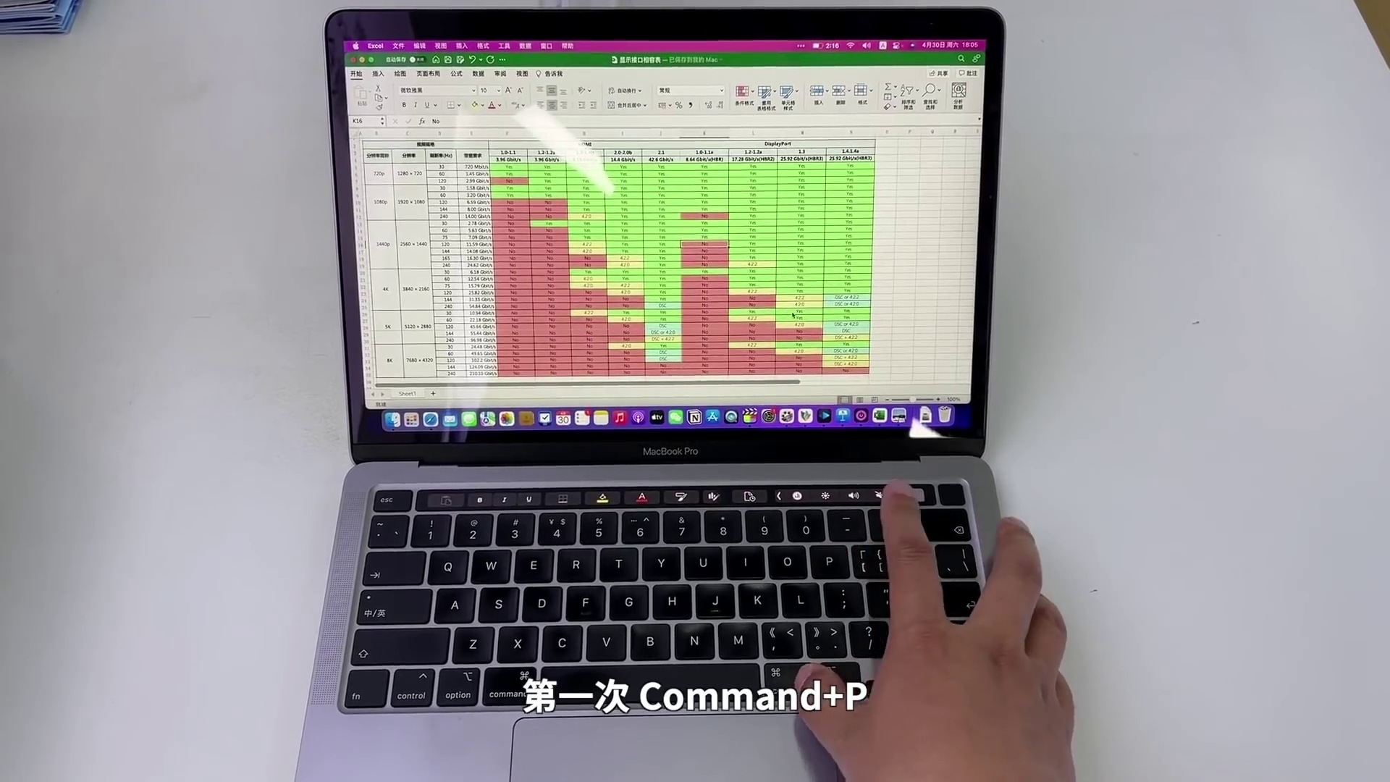
key("super+p")
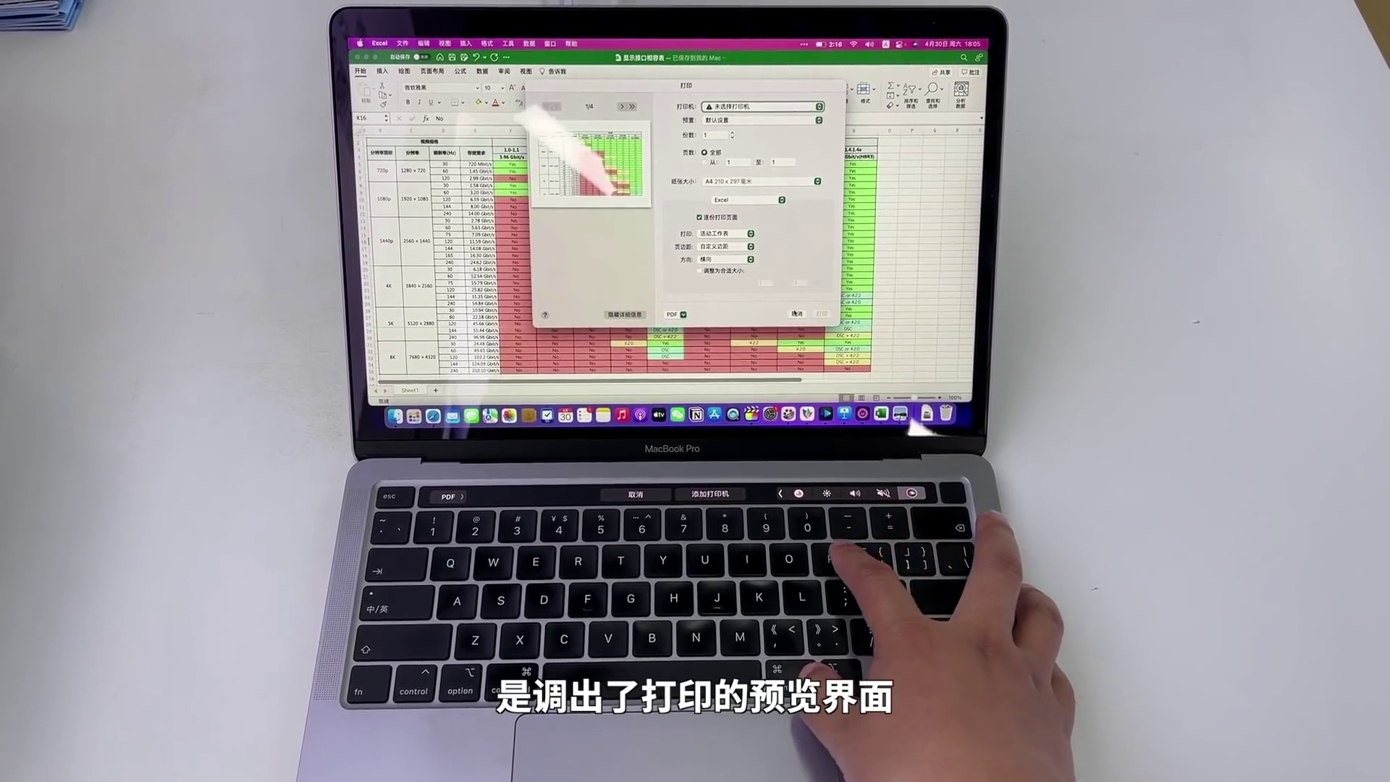
key("super+p")
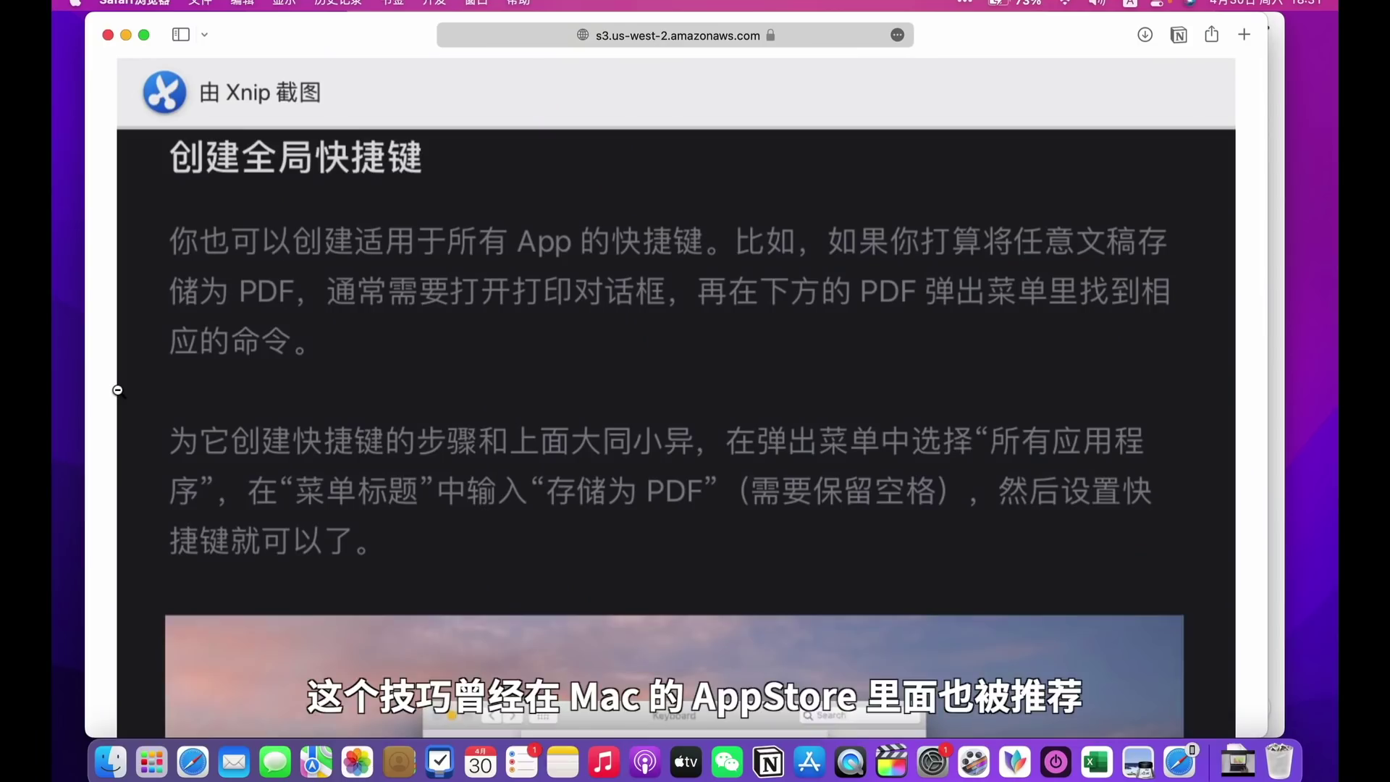
scroll(118, 391, "down", 8)
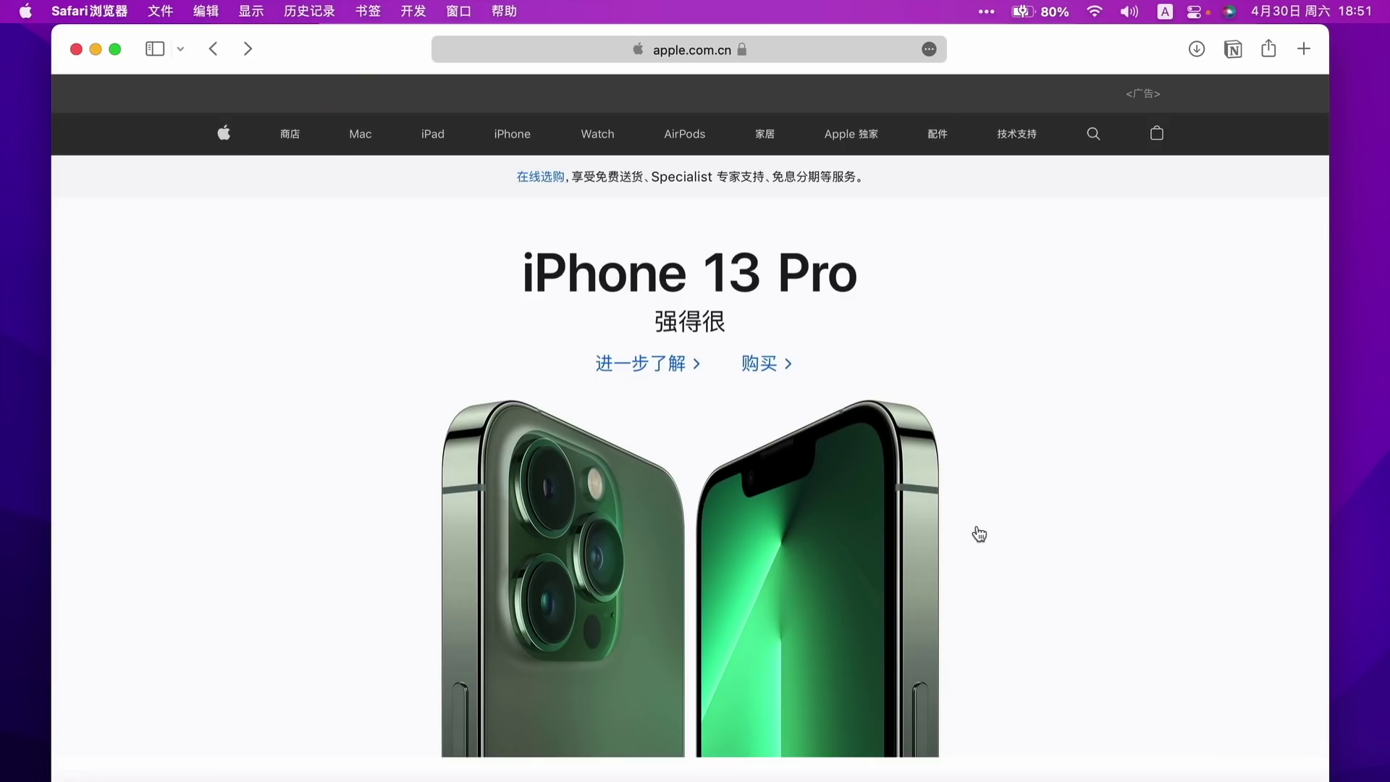
Save the apple.com.cn page in Safari to the desktop as a PDF through the print dialog.
key("super+p")
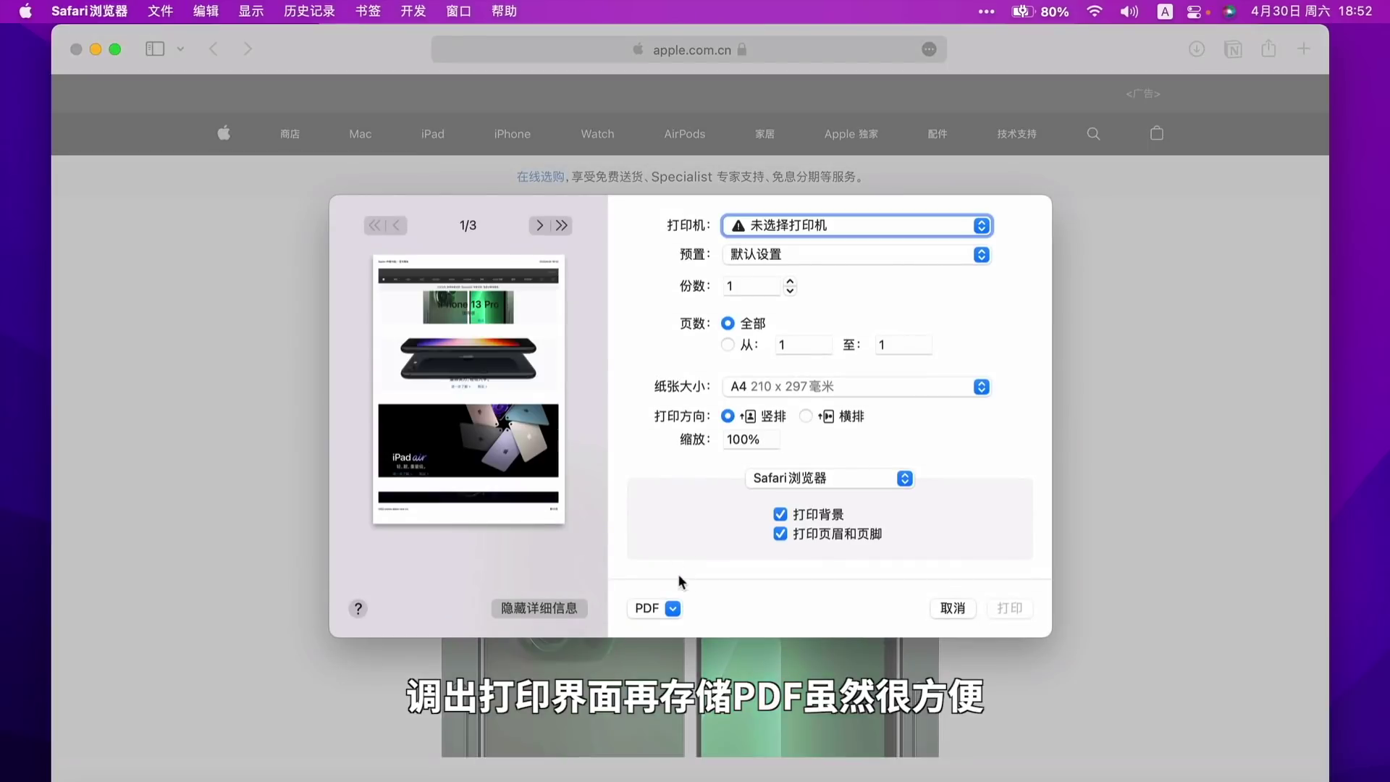
left_click(671, 609)
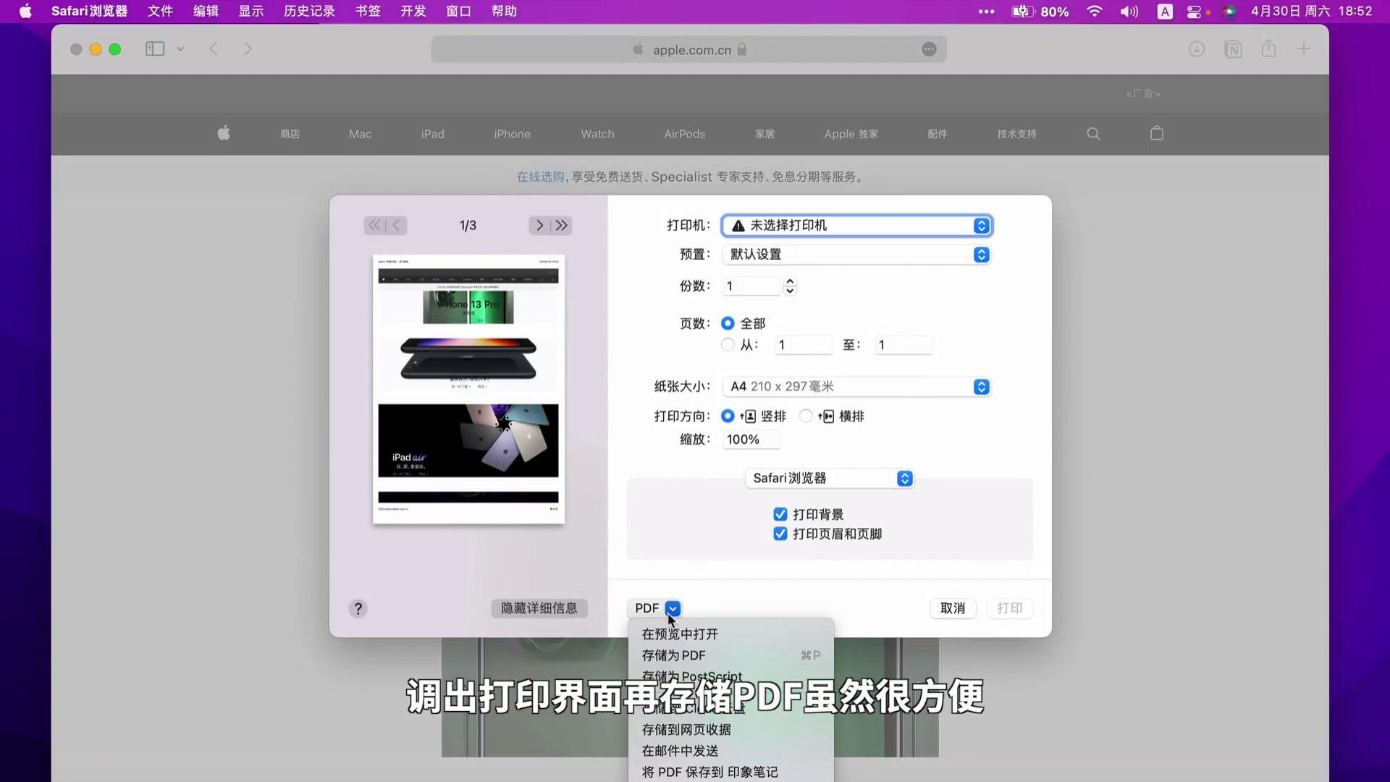
left_click(720, 655)
left_click(987, 614)
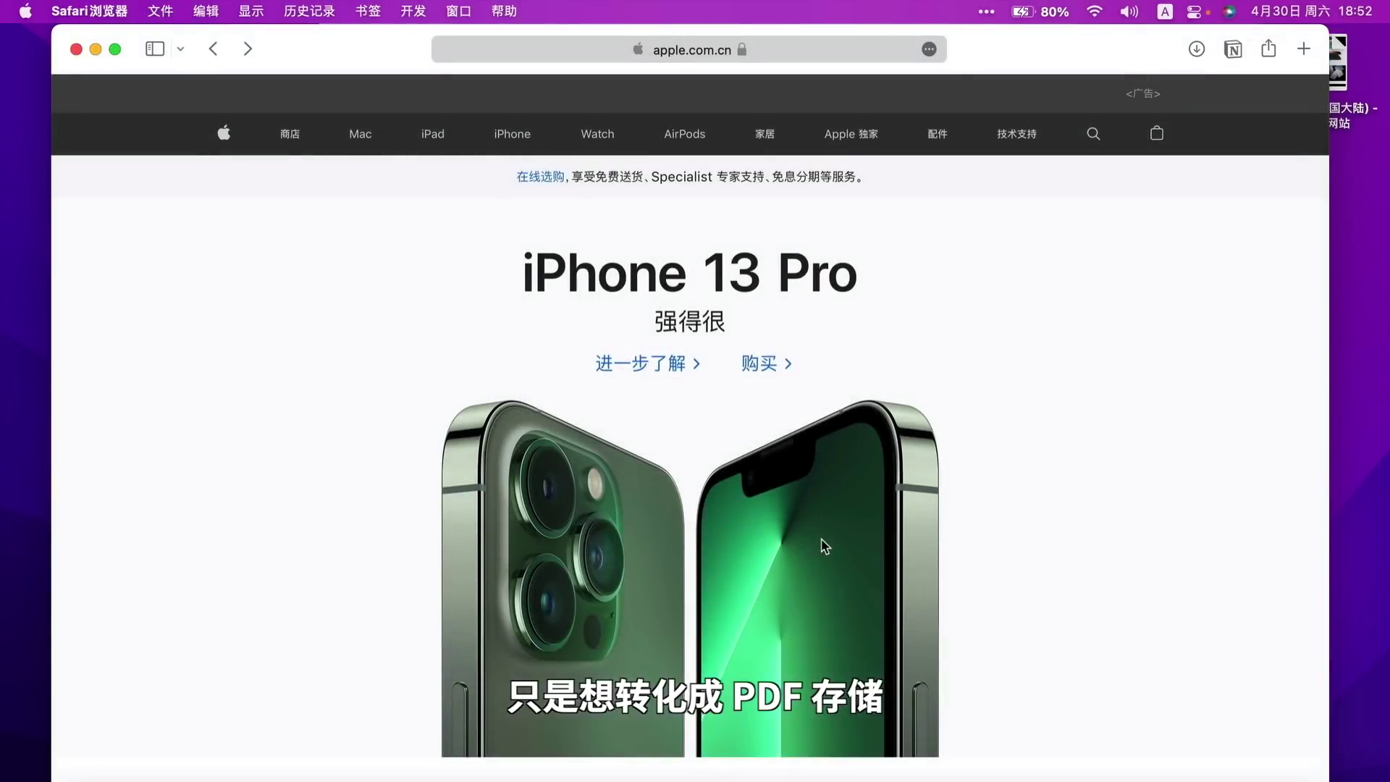
Export the apple.com.cn page with Safari's own PDF export to the desktop, appending 2 to the suggested file name.
left_click(160, 11)
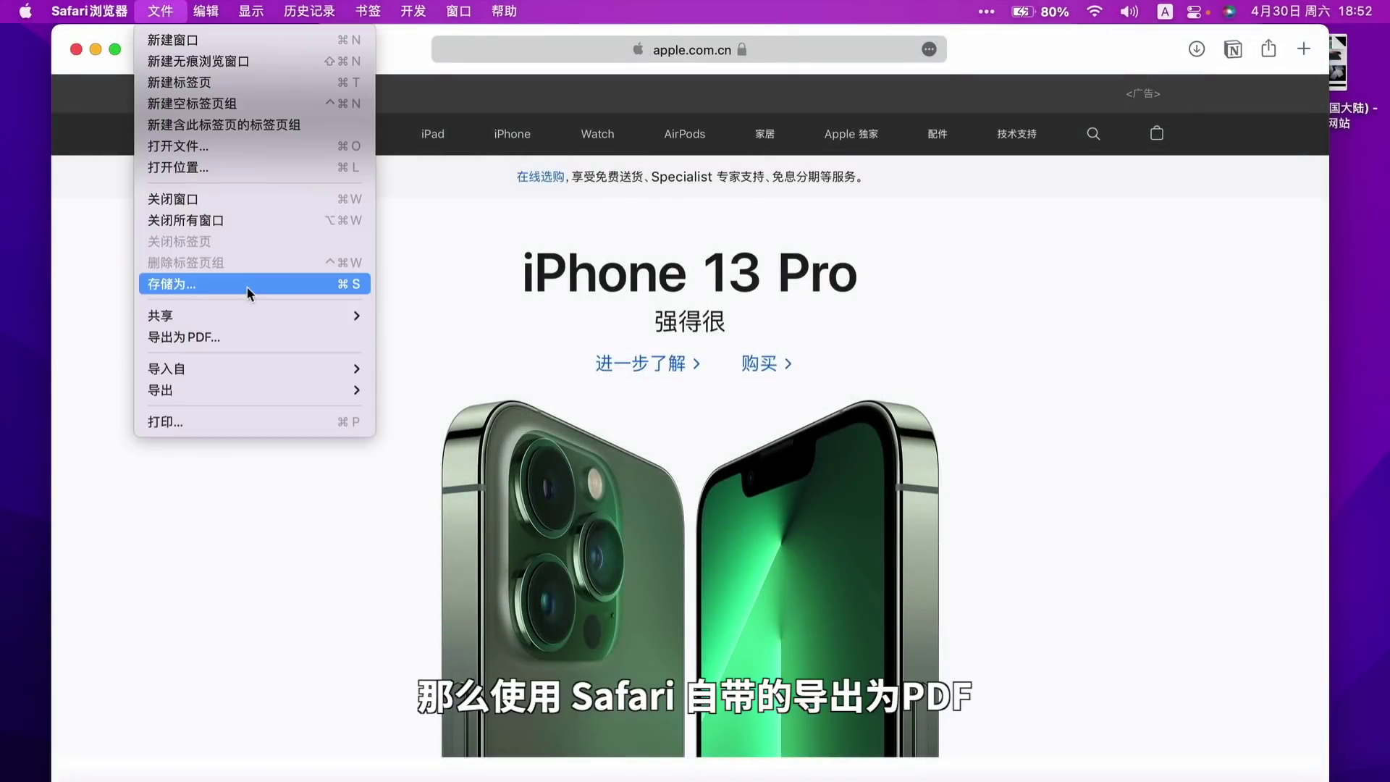
left_click(253, 337)
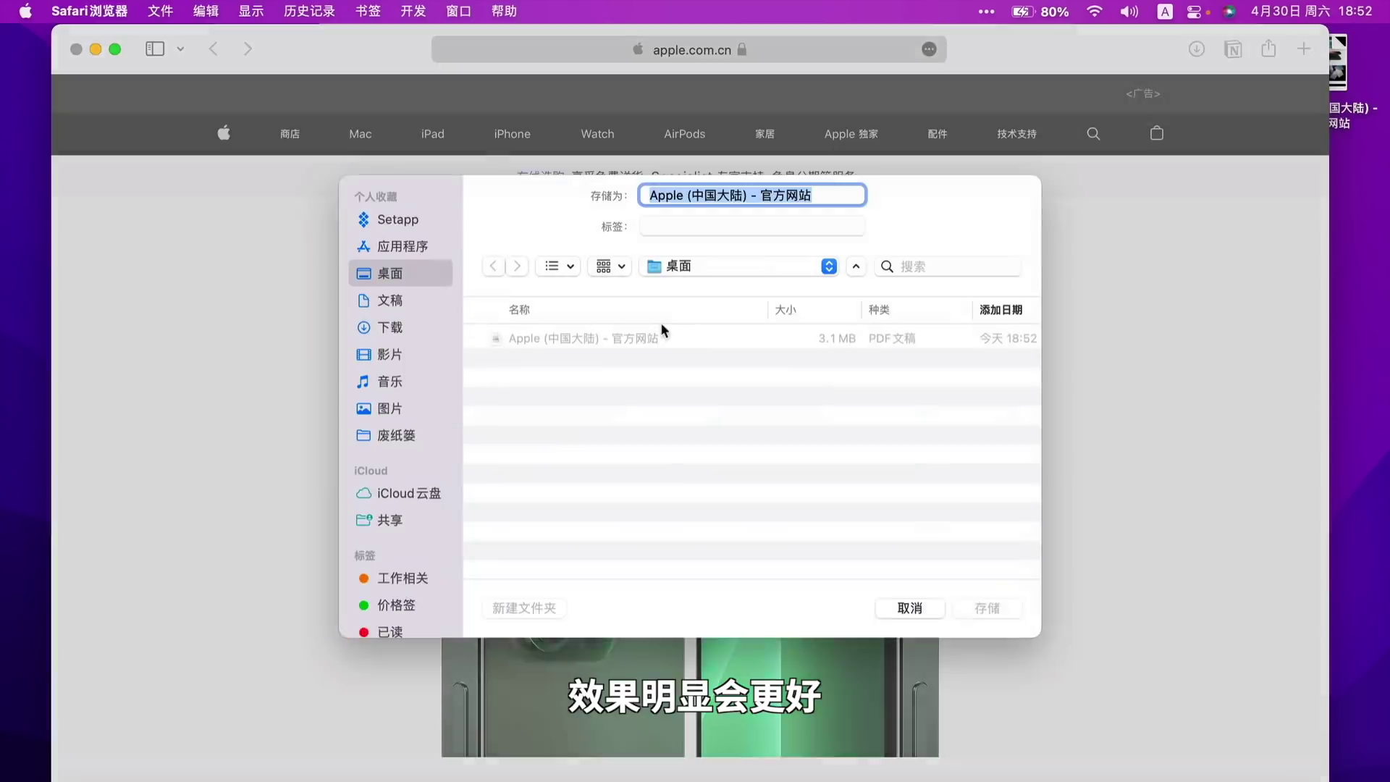
key("Right")
type("2")
key("Return")
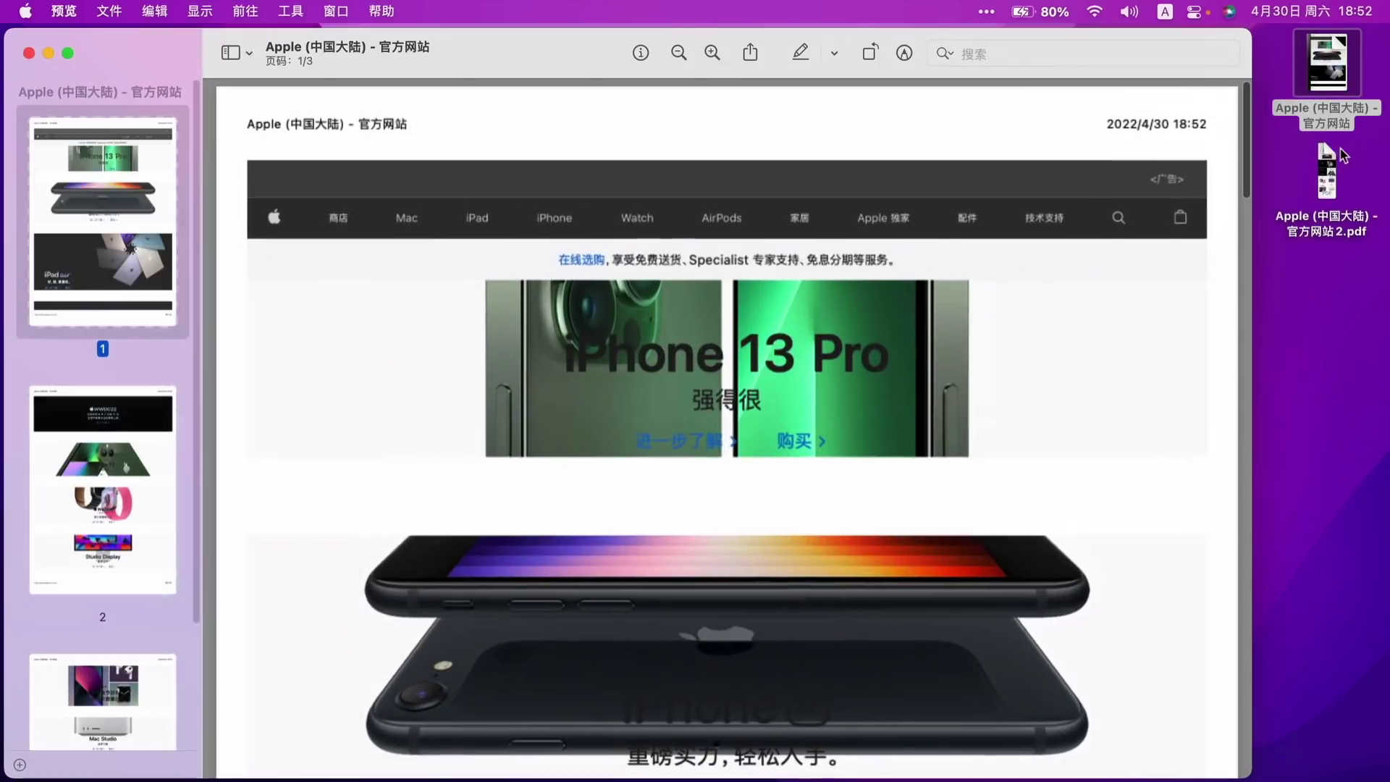
Open Apple (中国大陆) - 官方网站2.pdf from the desktop and examine the page layout down to the footer.
double_click(1330, 168)
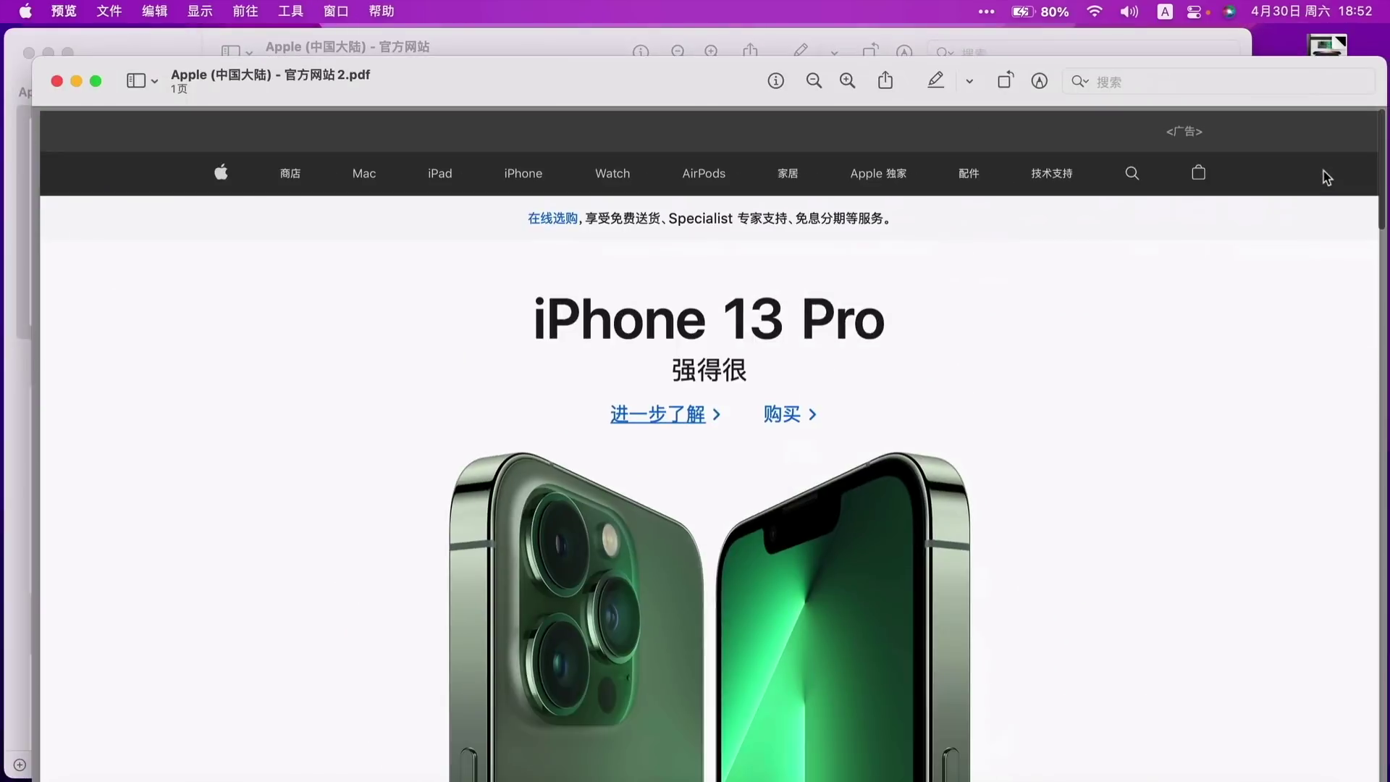
scroll(1195, 450, "down", 20)
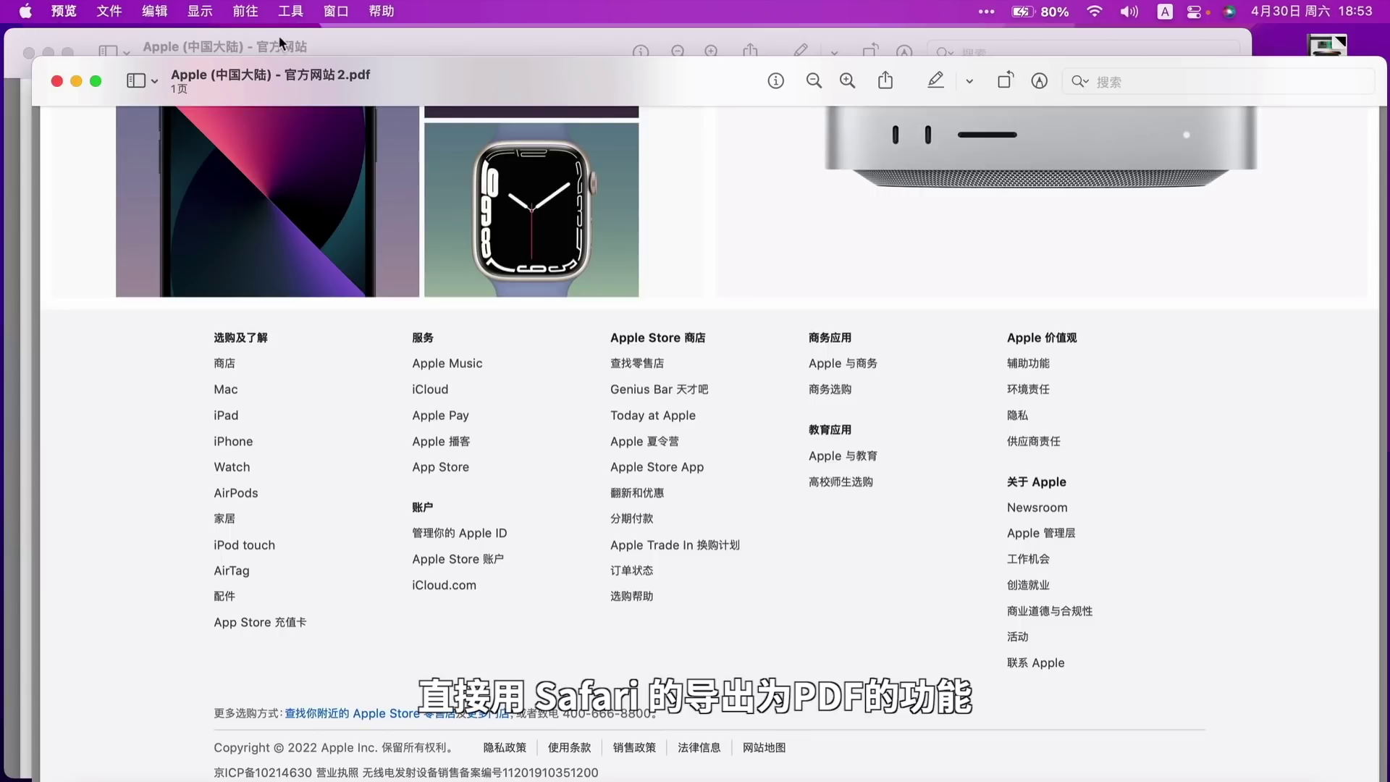
Open the export settings for Apple (中国大陆) - 官方网站2.pdf in Preview and set the format to JPEG.
left_click(110, 10)
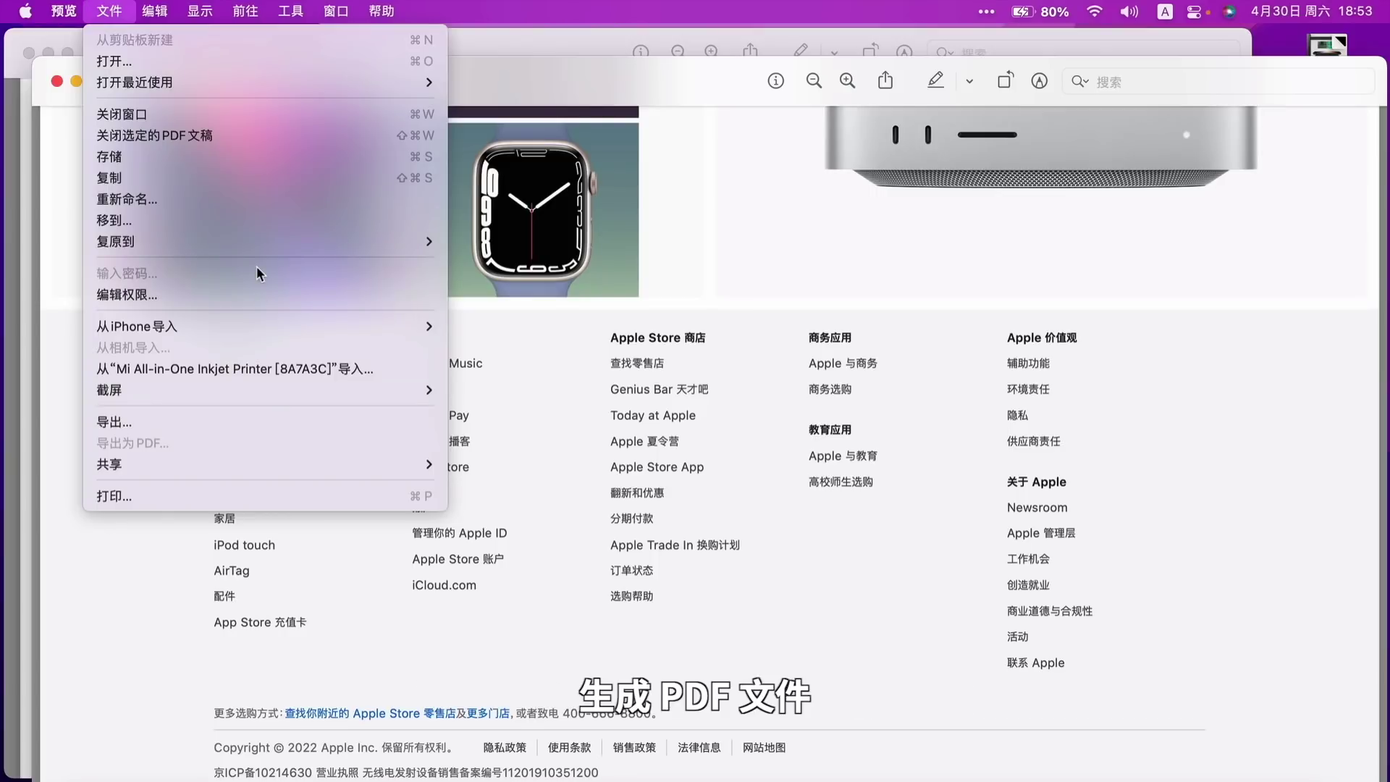
left_click(249, 419)
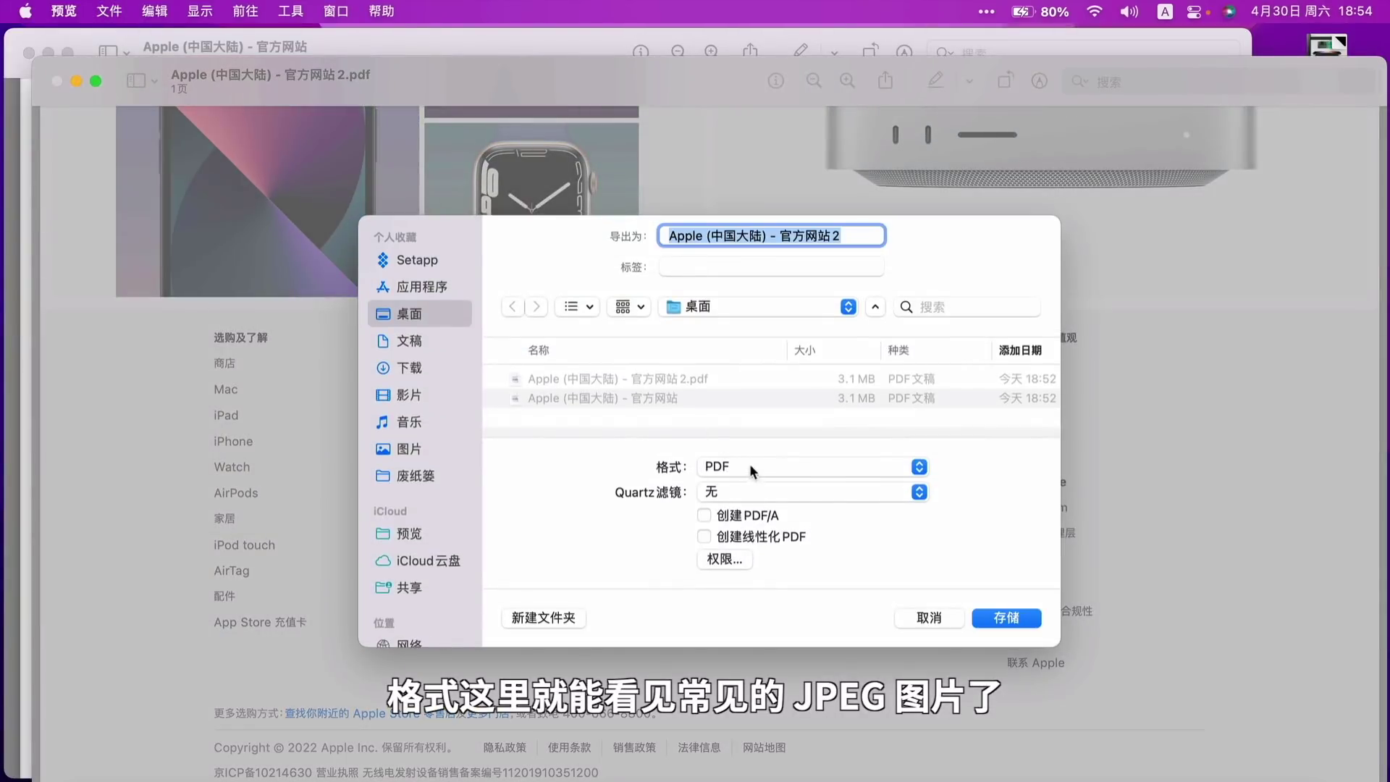
left_click(749, 467)
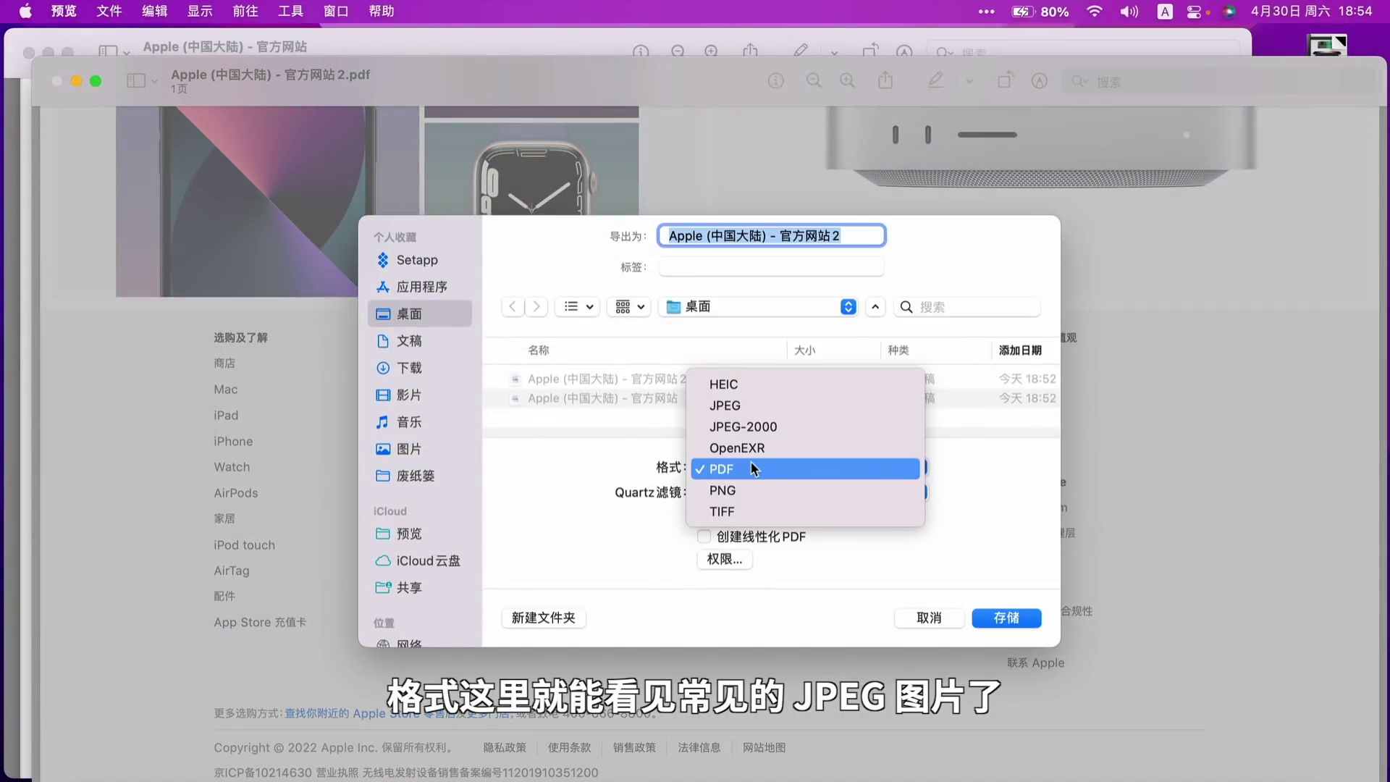
left_click(758, 410)
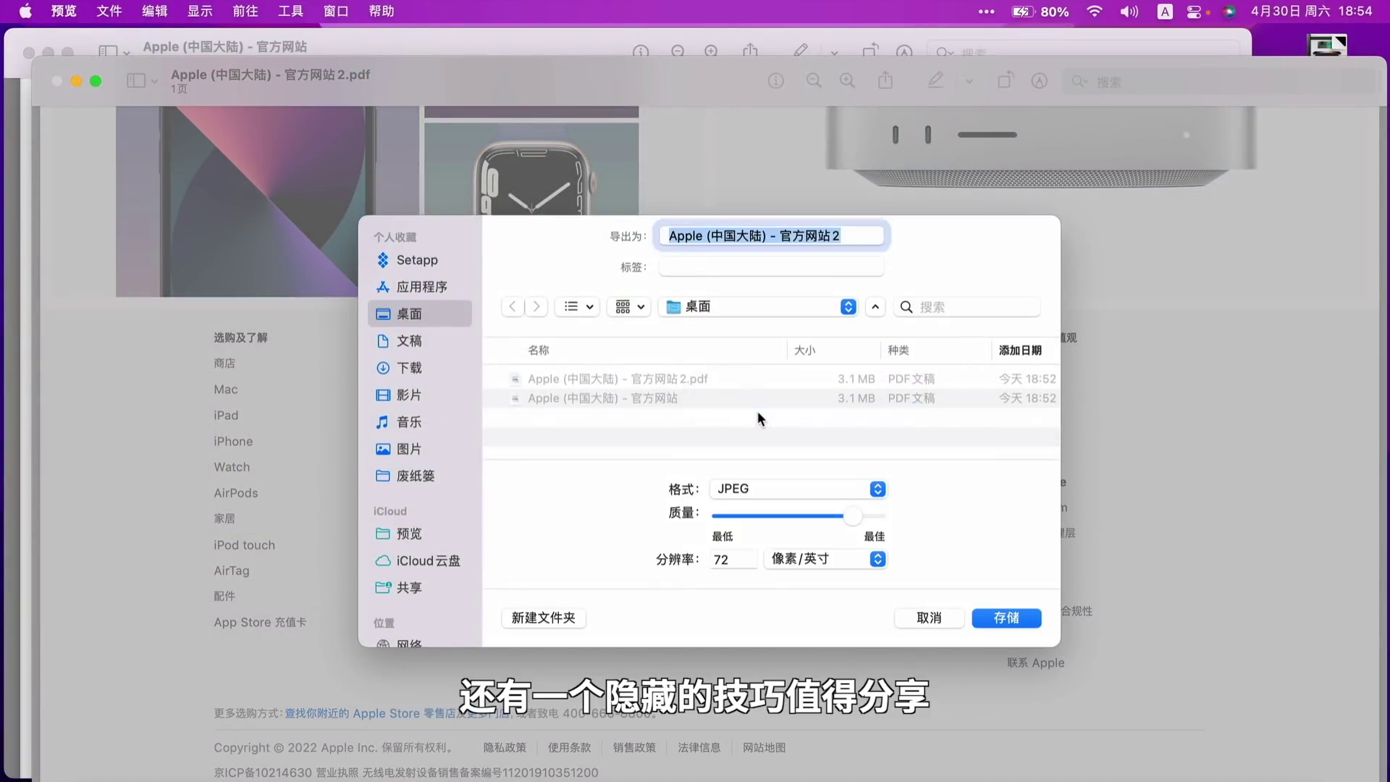